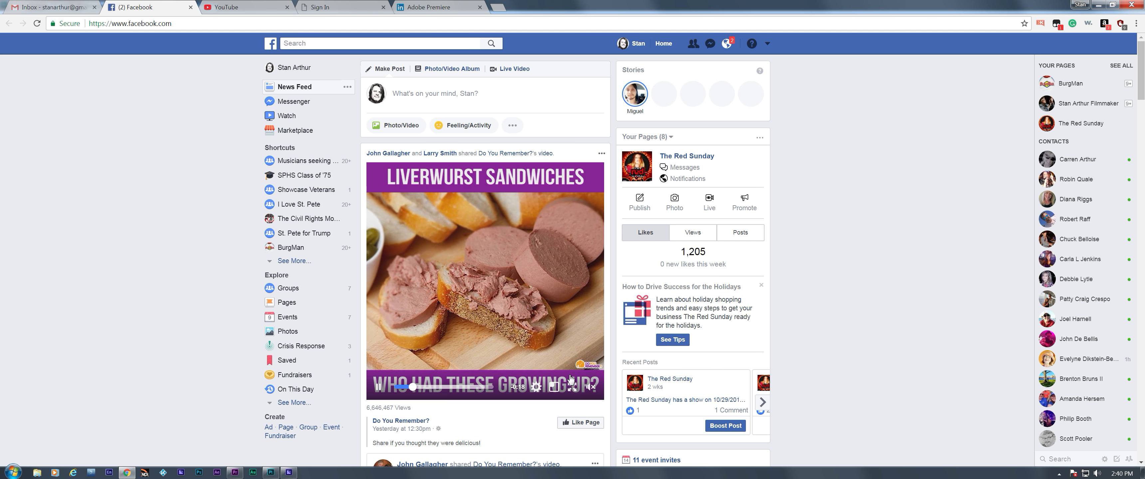
# Review the new Facebook notifications, then switch to the Stetson University sign-in tab.
pyautogui.click(726, 44)
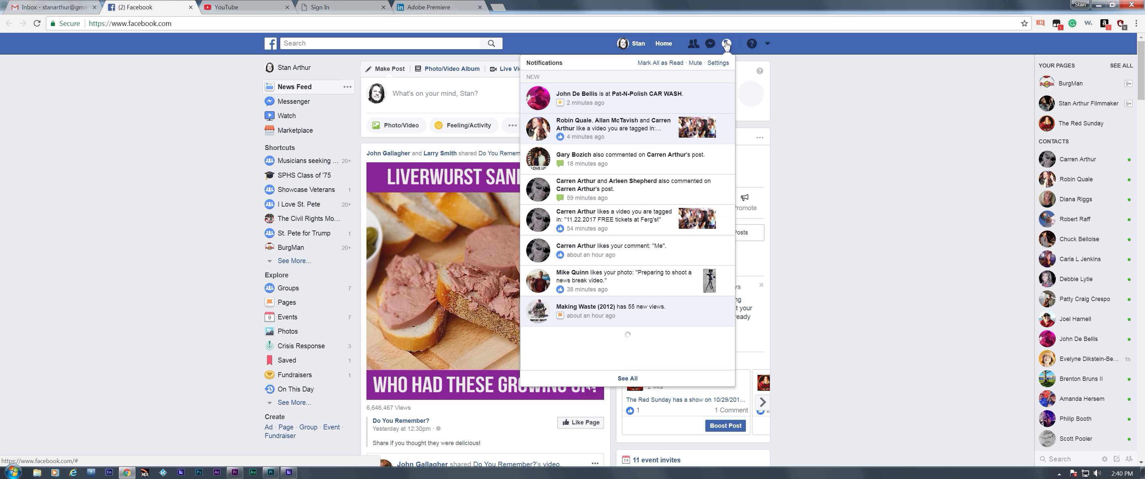
pyautogui.click(845, 95)
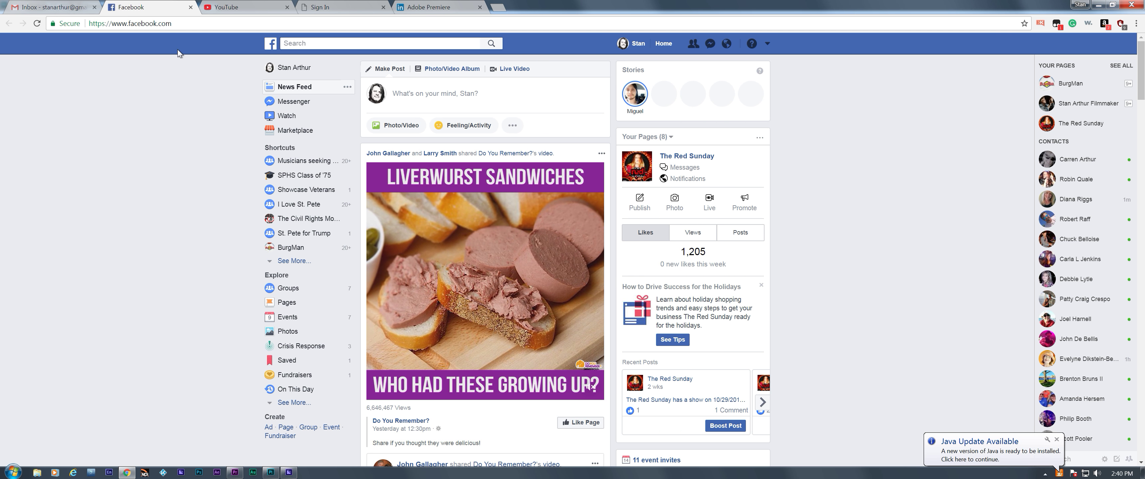
pyautogui.click(331, 8)
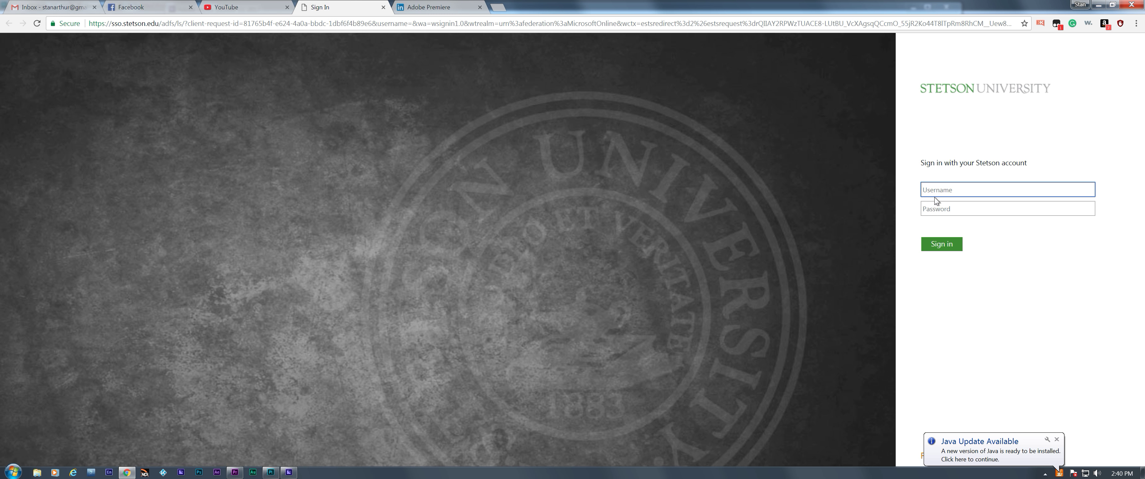
# Sign in to the Stetson University account with the username and password to reach Outlook.
pyautogui.write('arth')
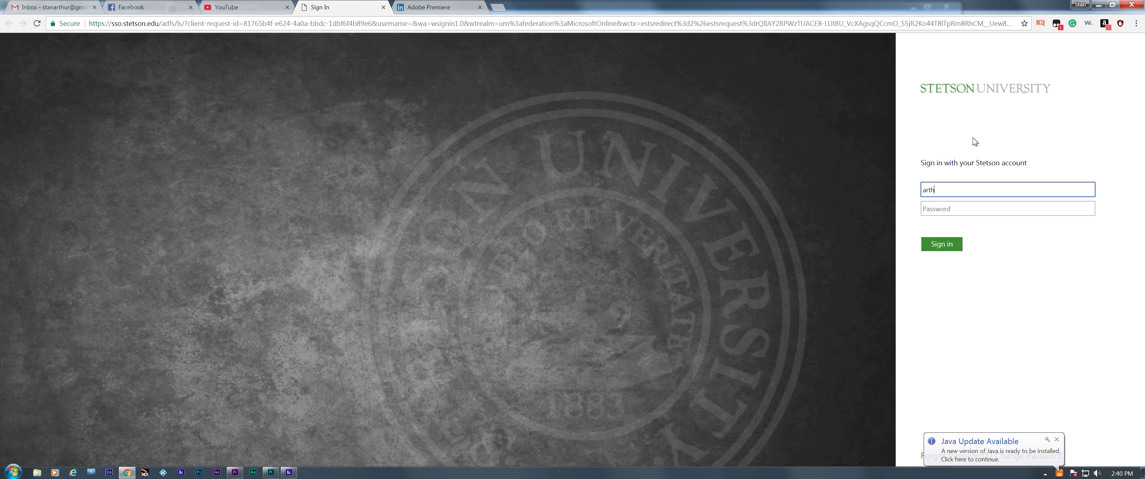
pyautogui.write('ur')
pyautogui.press('Tab')
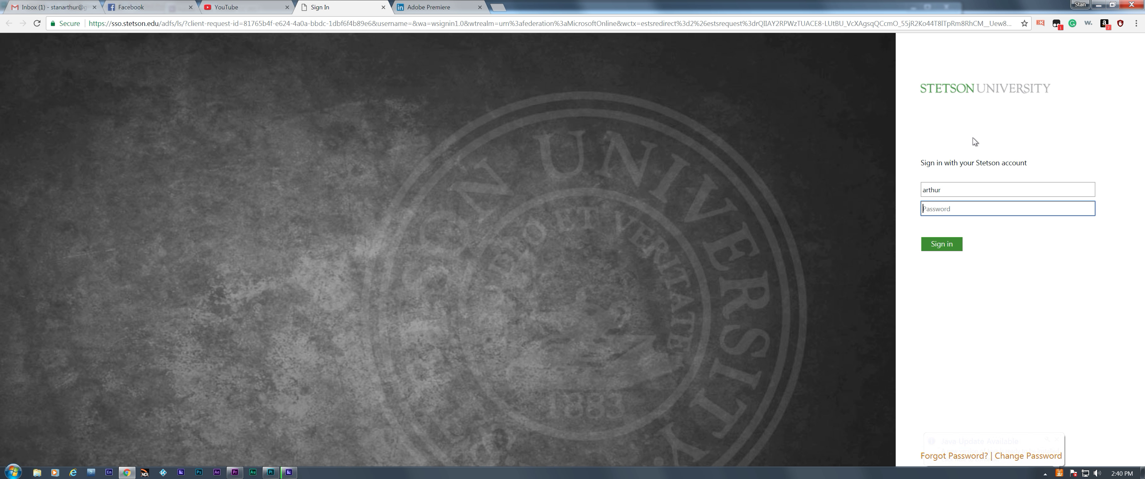
pyautogui.write('*')
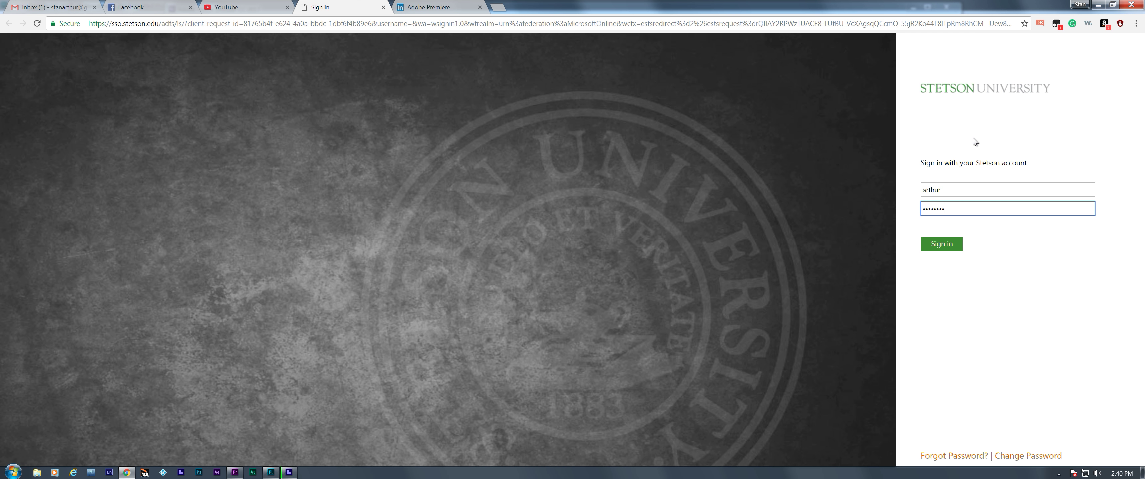
pyautogui.press('Return')
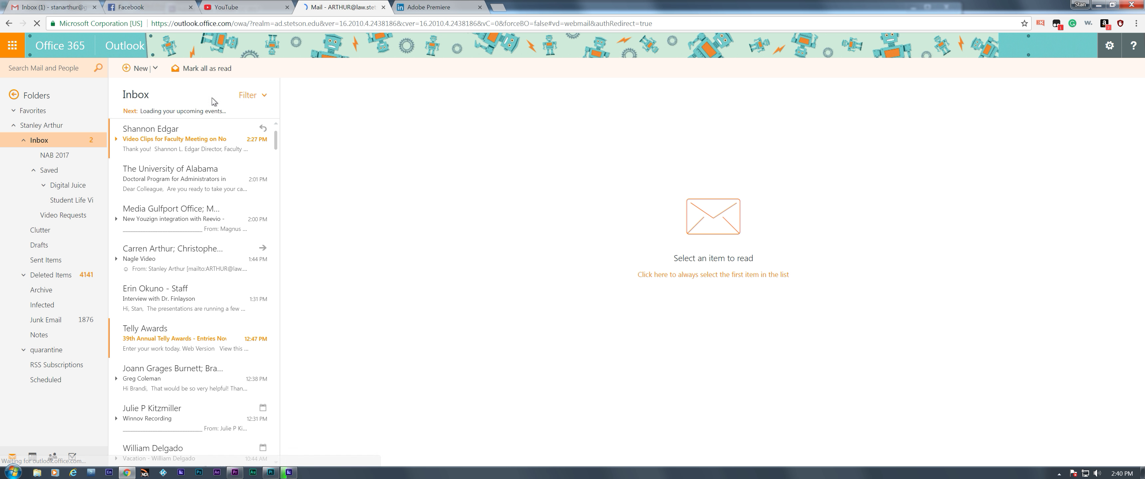
# Open the faculty meeting video clips message, then the 'Nagle Video' conversation.
pyautogui.click(181, 135)
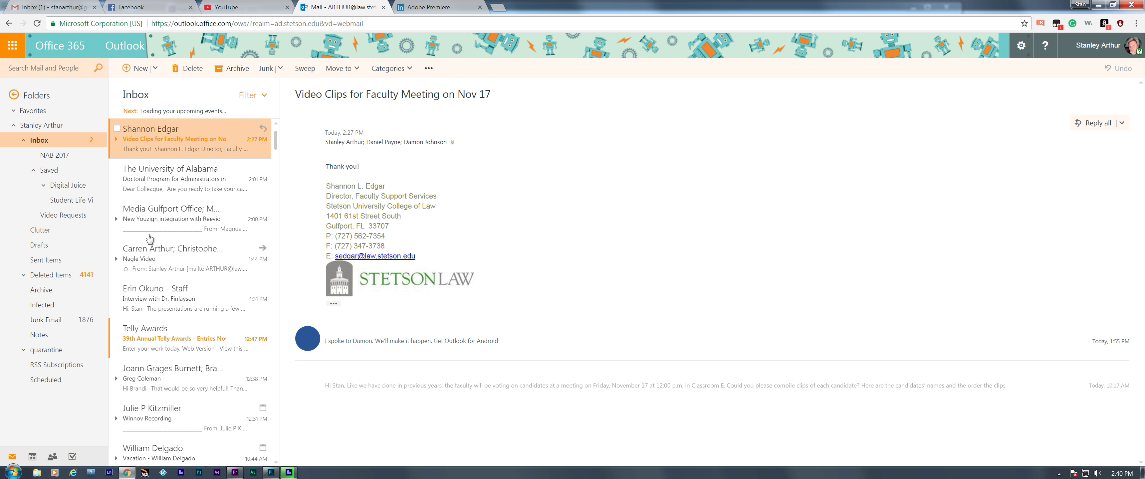
pyautogui.click(164, 257)
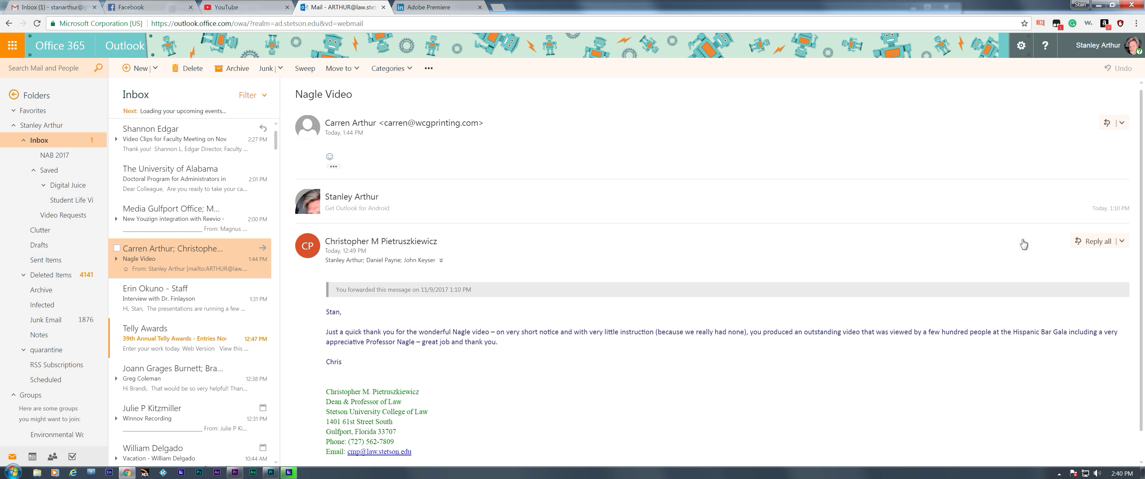
# Reply all with 'It was my great pleasure', mentioning the long friendship and home studio setup.
pyautogui.click(1105, 245)
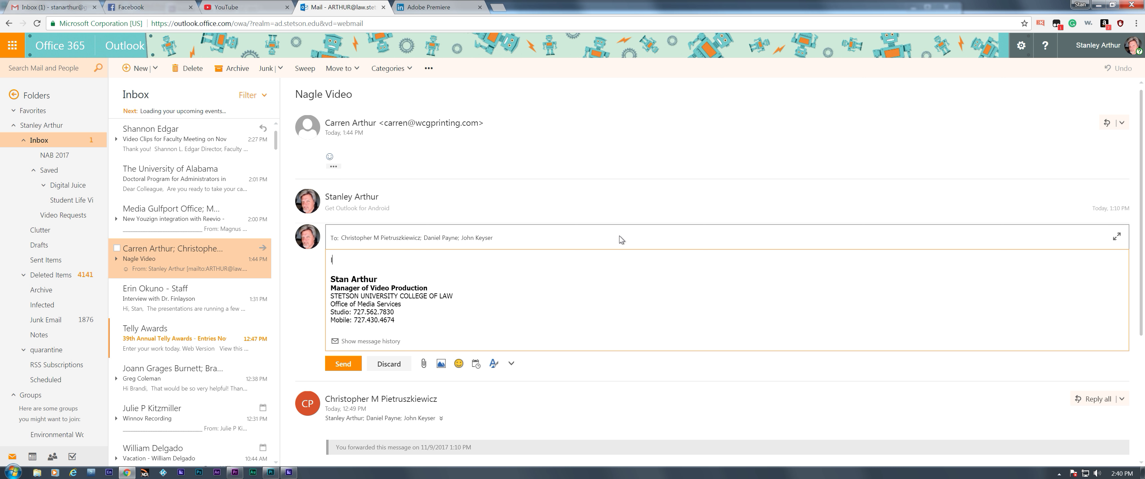
pyautogui.write('It was my great ple')
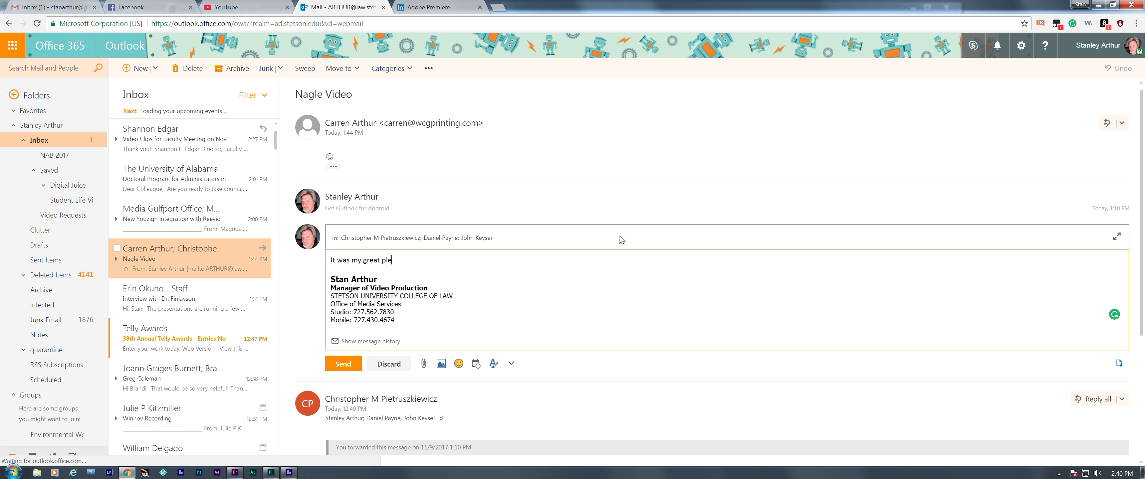
pyautogui.write('as')
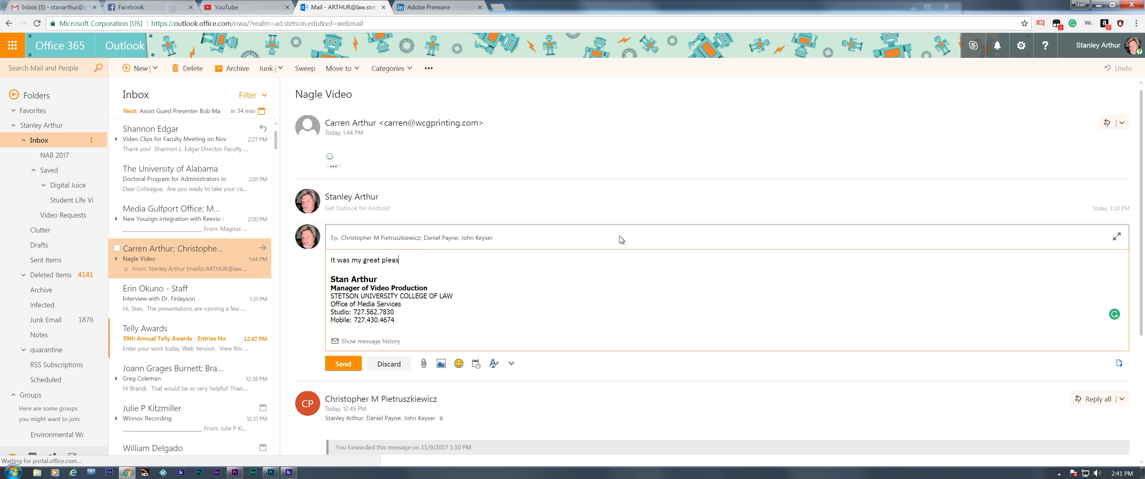
pyautogui.write('ure. Luz ')
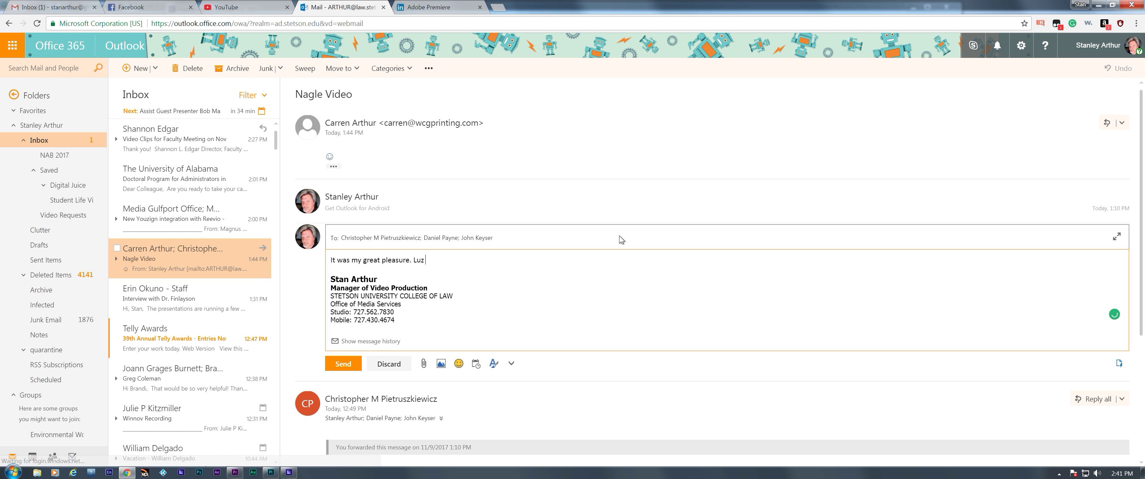
pyautogui.write('and Jerry ')
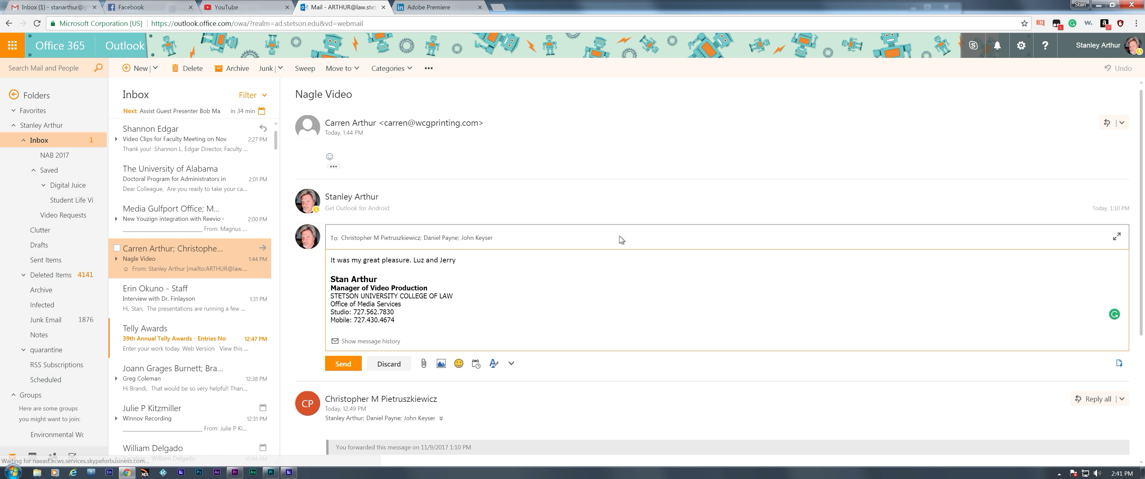
pyautogui.write('are friends')
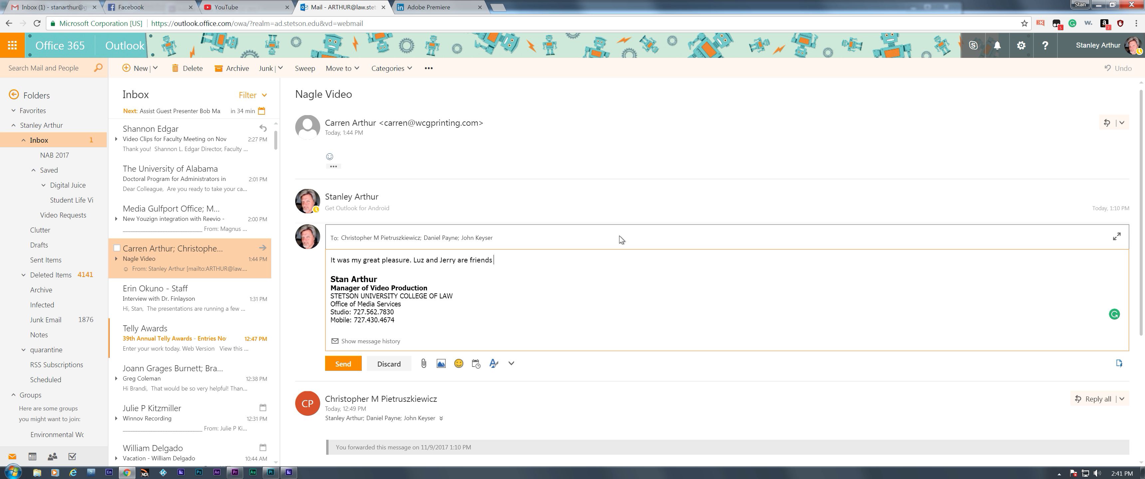
pyautogui.write(' of minw')
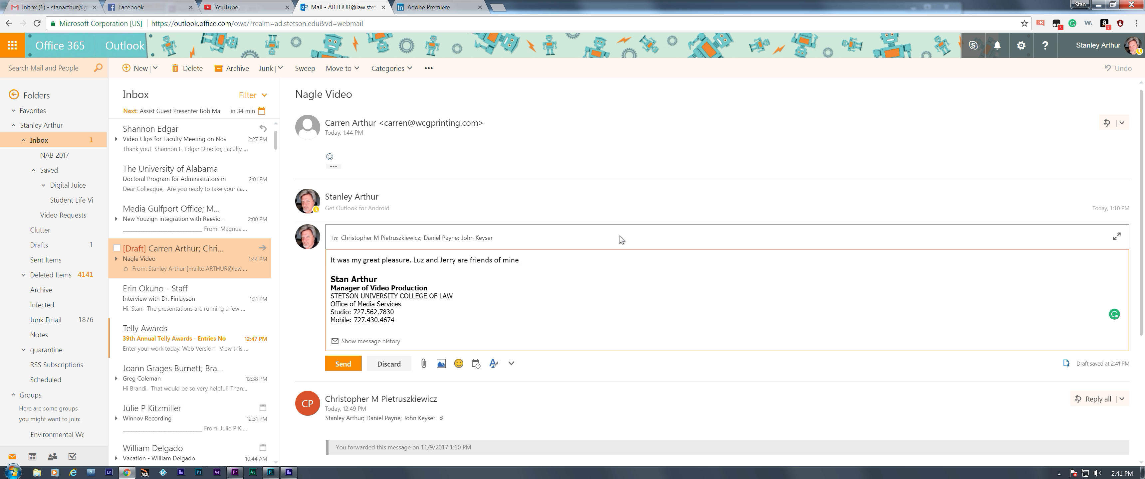
pyautogui.write('going many')
pyautogui.write(' yeear')
pyautogui.write('rsa ba')
pyautogui.press('BackSpace')
pyautogui.write('back. I even worked')
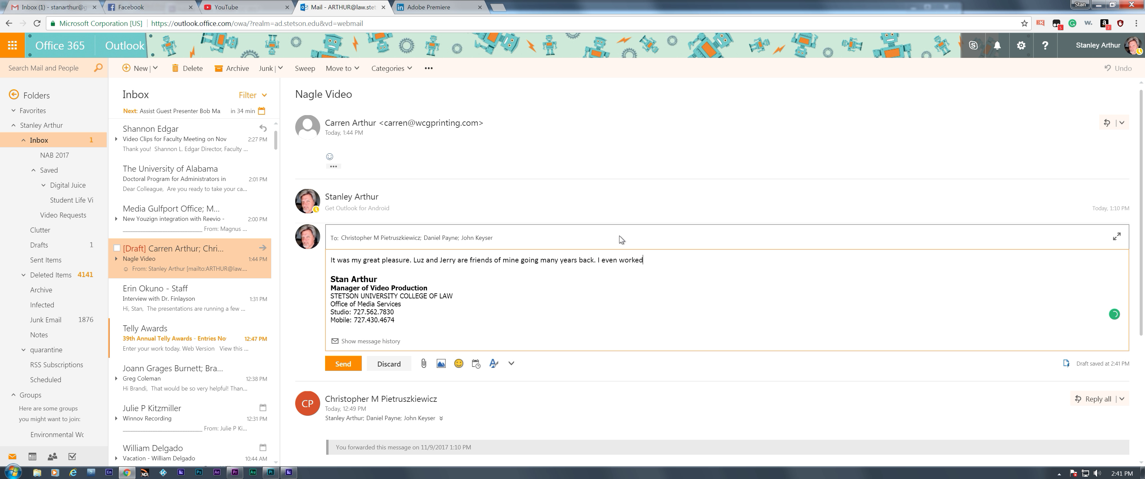
pyautogui.write(' with Jerry to set up his home reco')
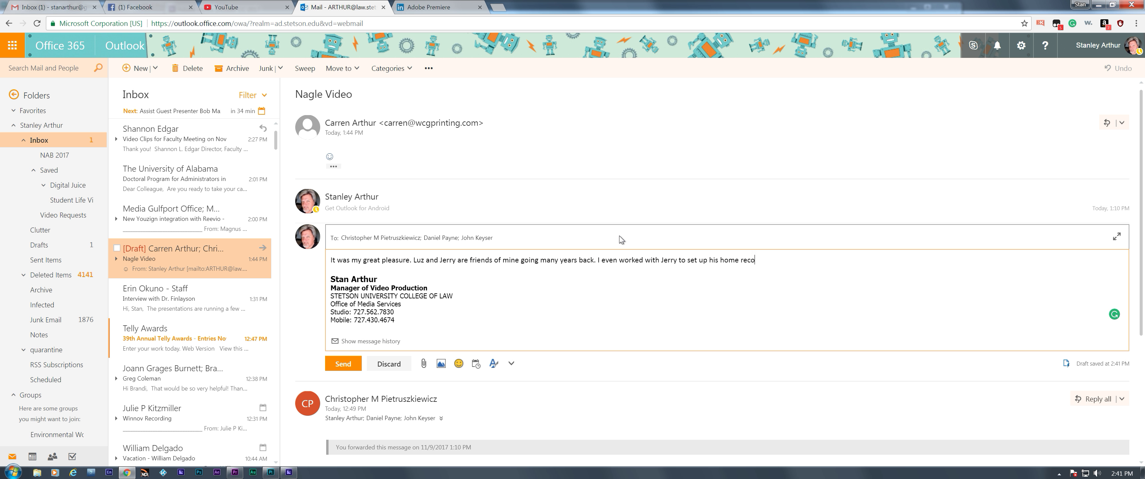
pyautogui.write('rding studio some years ago. It was an')
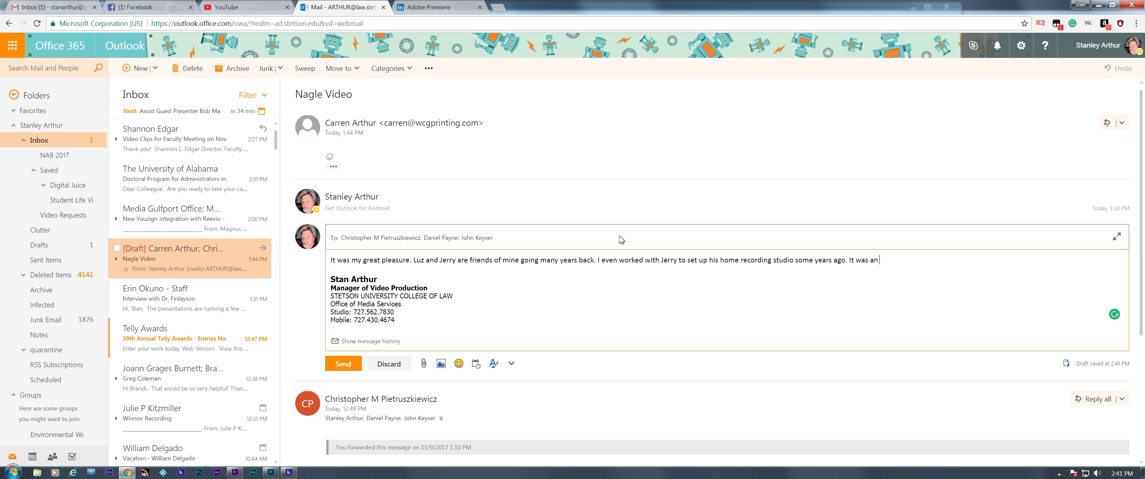
pyautogui.write(' honor and priviledge')
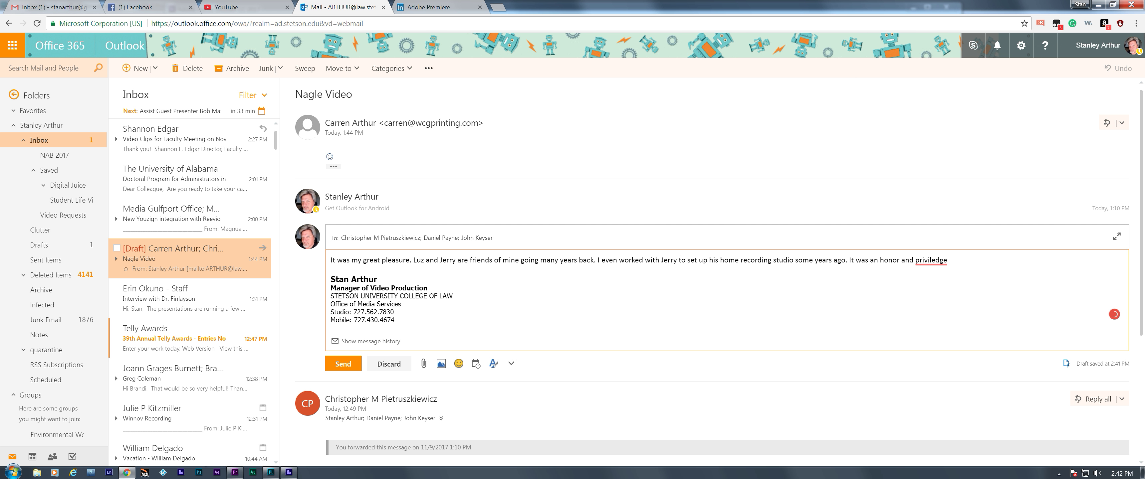
# Correct 'privilege', finish the sentence, sign off 'Best,', send the reply and minimize Chrome.
pyautogui.moveTo(931, 260)
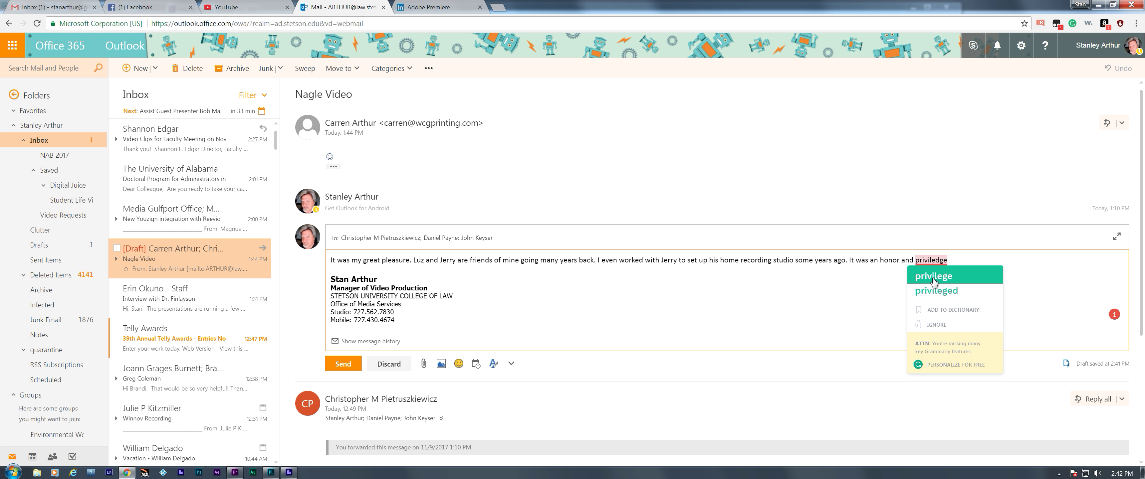
pyautogui.click(933, 277)
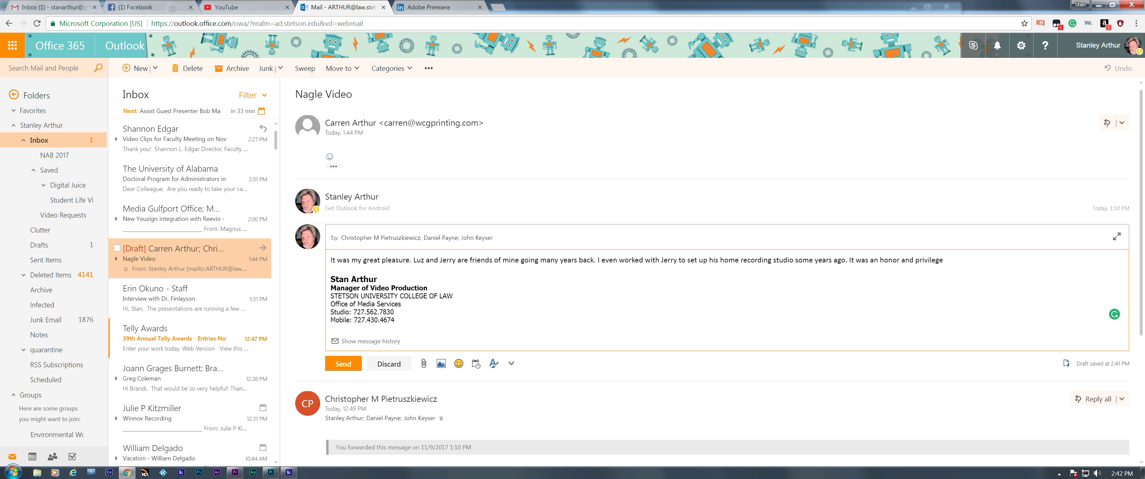
pyautogui.write('to make this video for Luz.')
pyautogui.press('Return')
pyautogui.write('Best,')
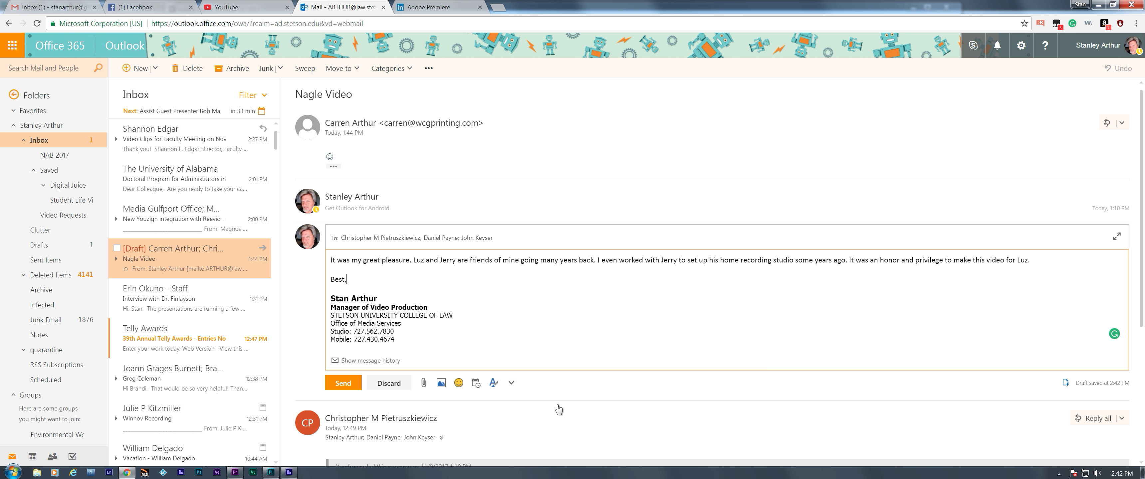
pyautogui.click(349, 384)
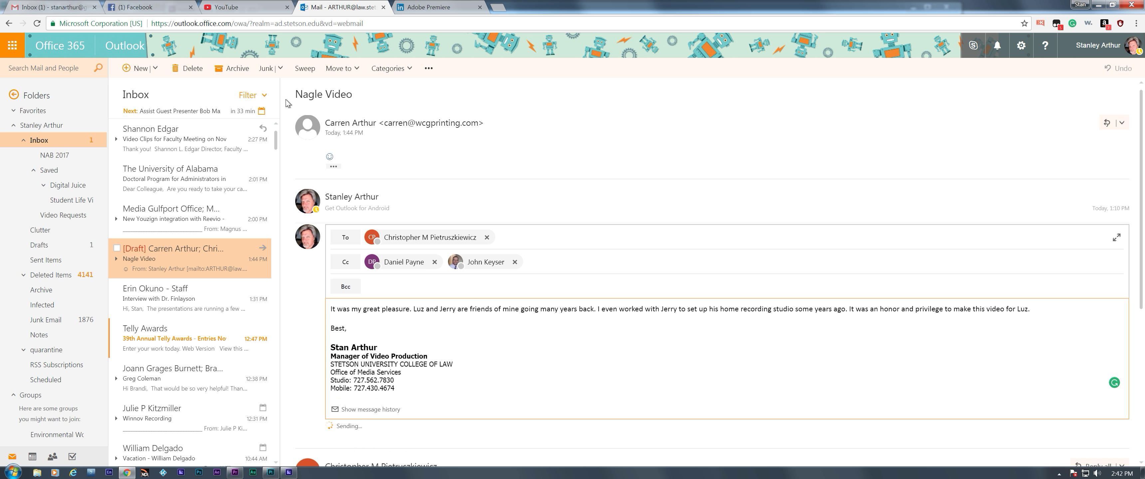
pyautogui.click(1099, 7)
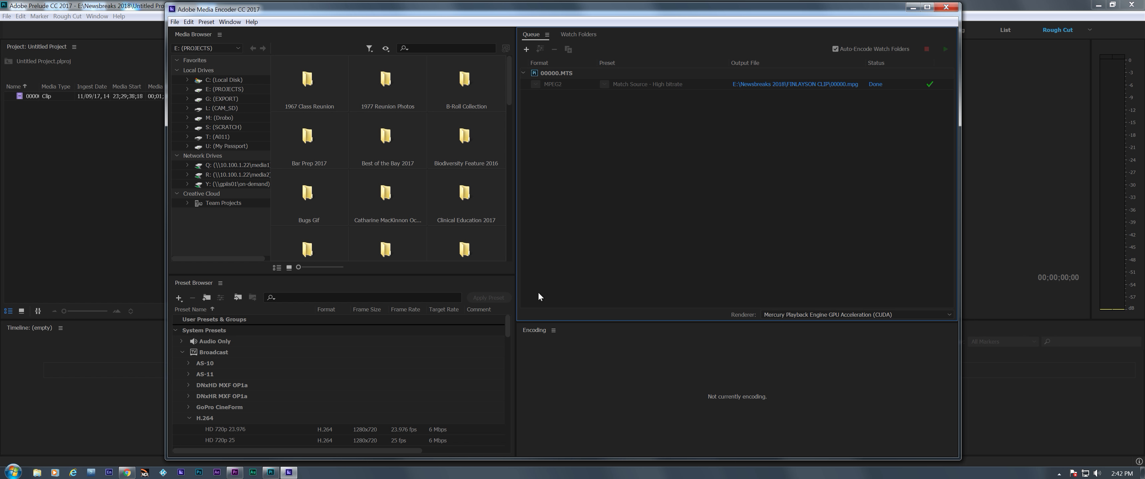
# Close Adobe Media Encoder and Adobe Prelude, then bring Premiere Pro to the front.
pyautogui.click(947, 7)
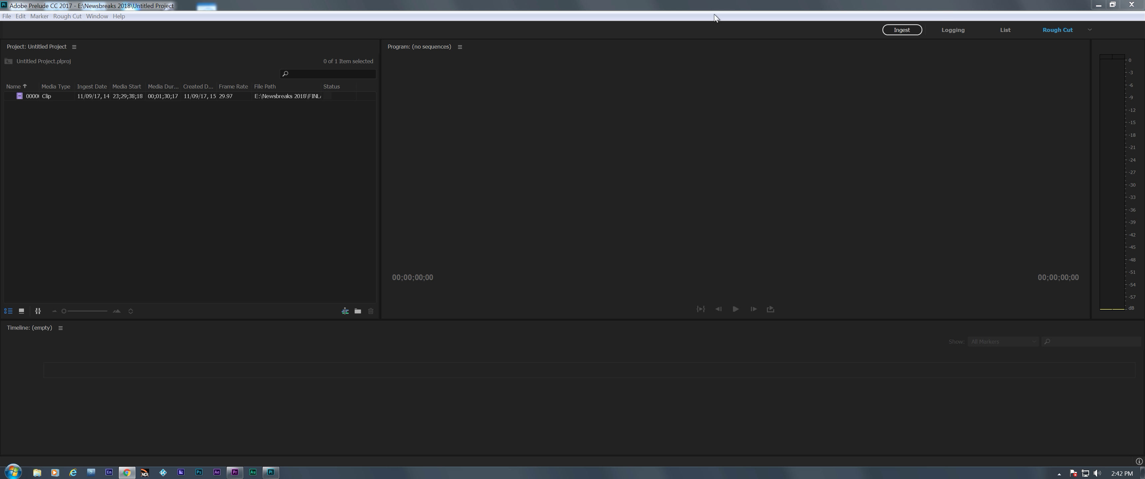
pyautogui.click(1131, 6)
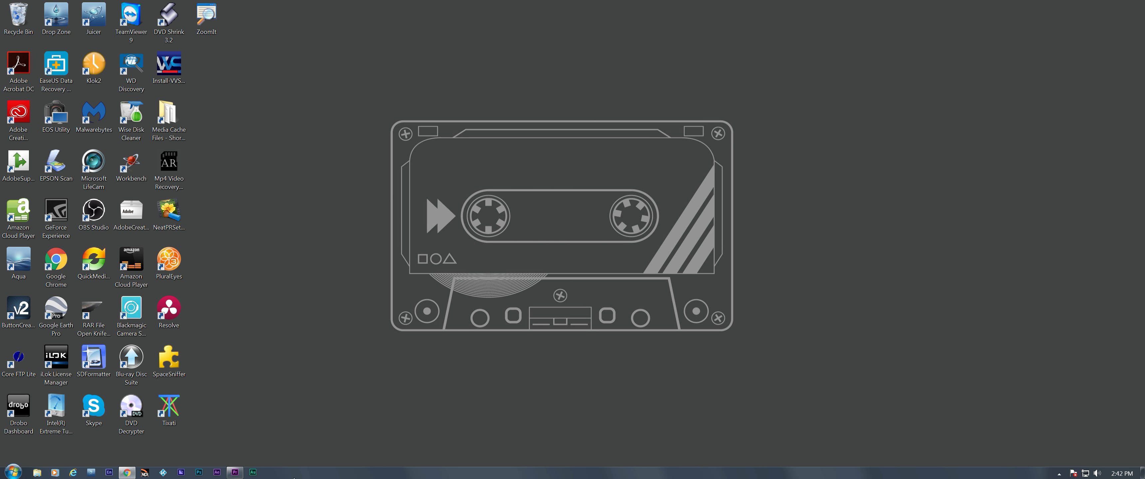
pyautogui.click(234, 472)
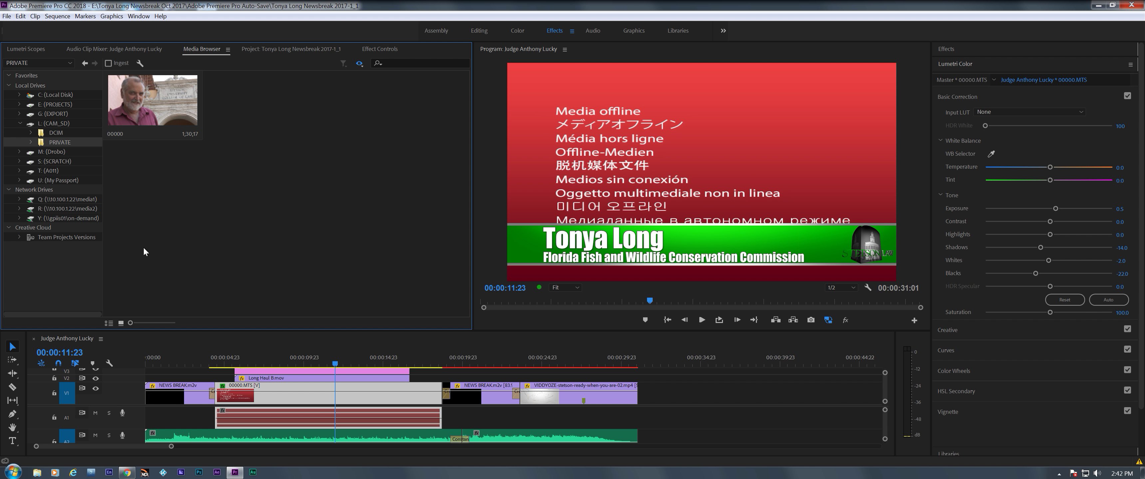
# Import the FINLAYSON CLIP folder from PROJECTS > Newsbreaks 2018 as a project bin.
pyautogui.click(20, 104)
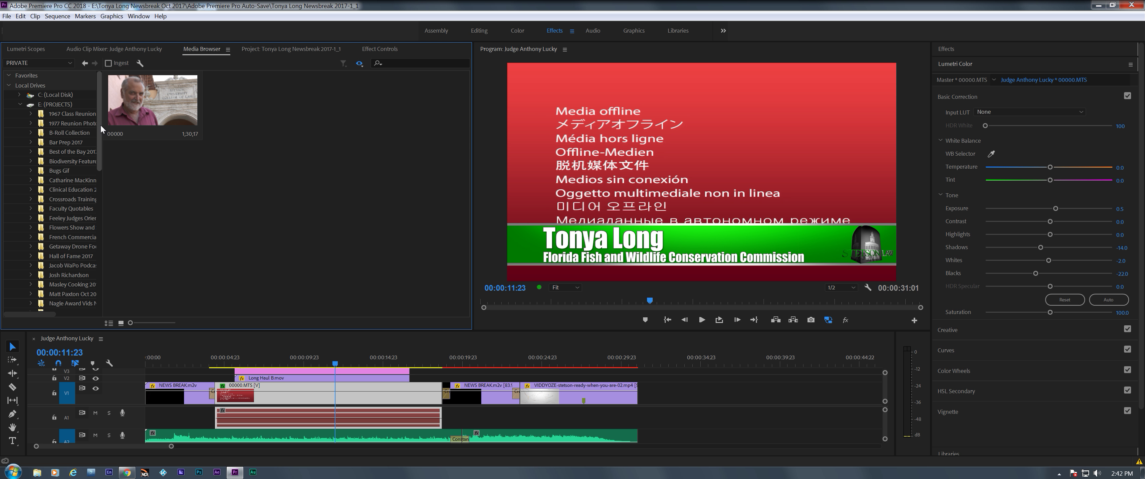
pyautogui.moveTo(99, 126); pyautogui.dragTo(99, 177)
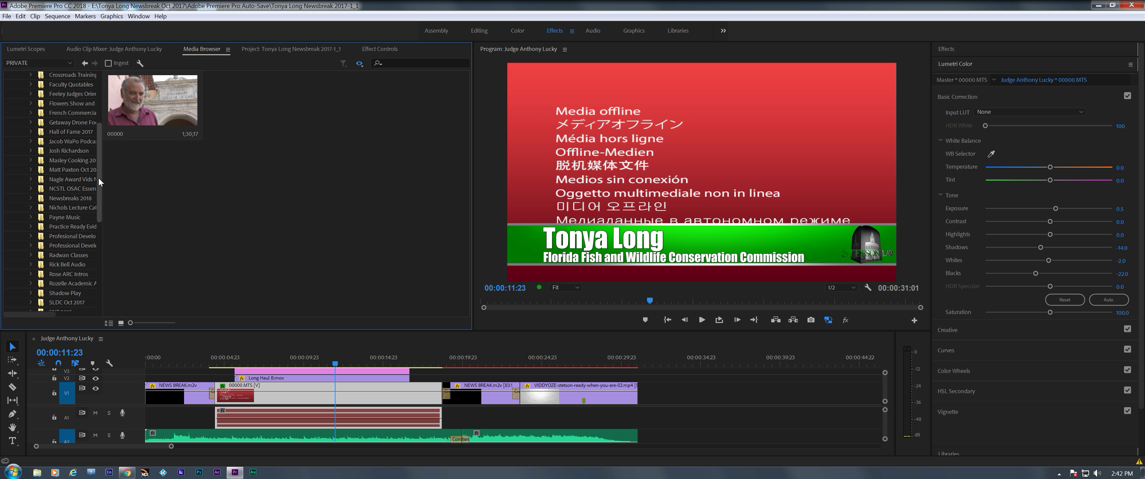
pyautogui.click(48, 199)
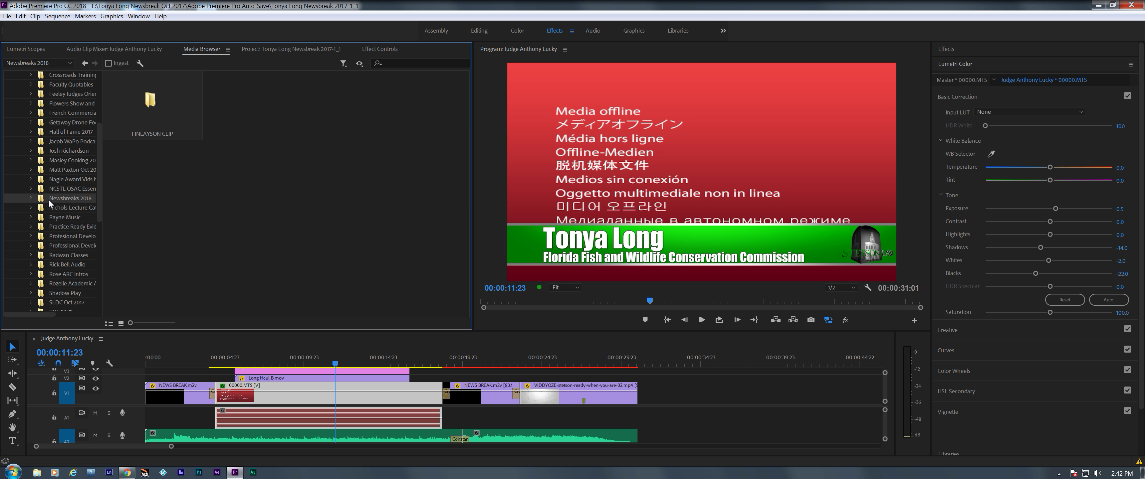
pyautogui.rightClick(153, 107)
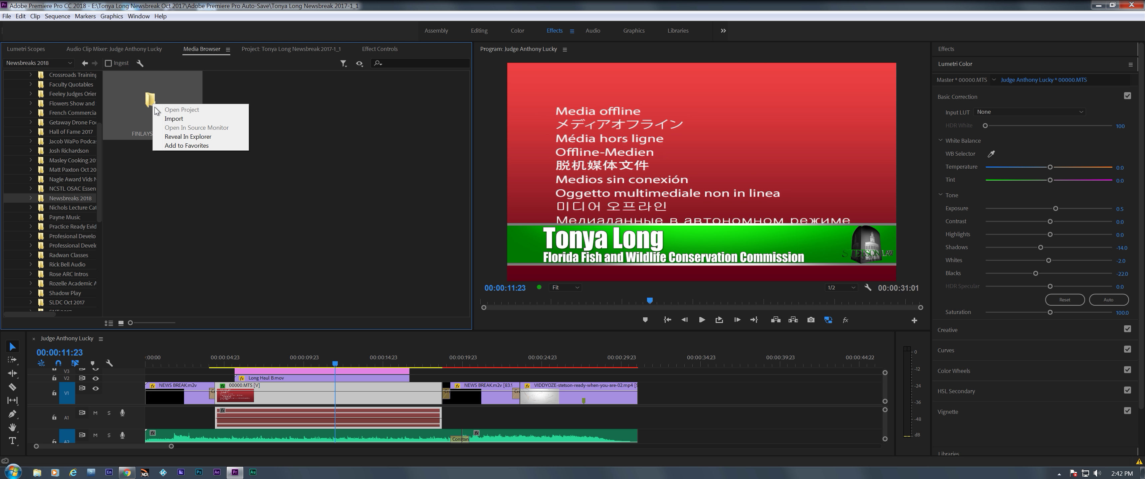
pyautogui.click(172, 119)
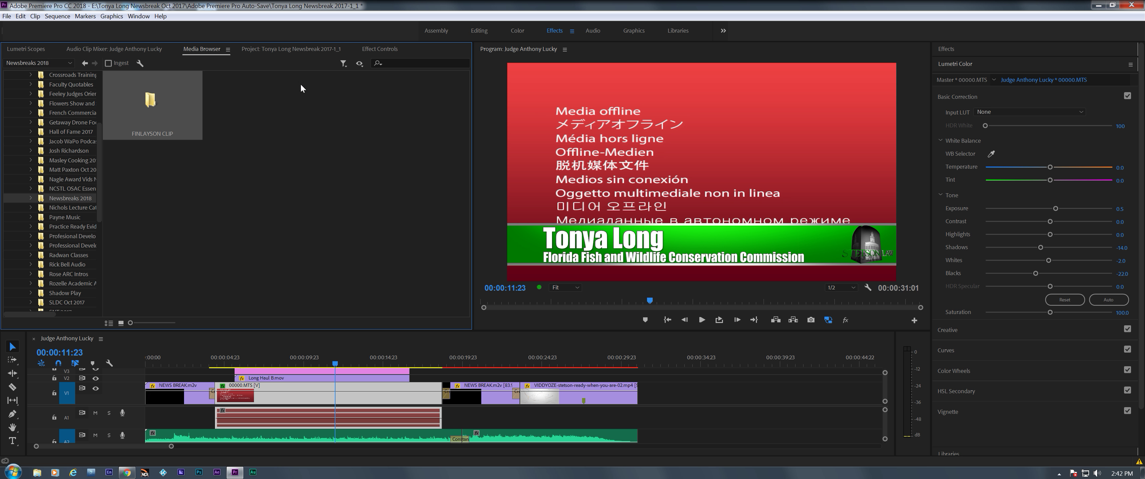
pyautogui.click(260, 50)
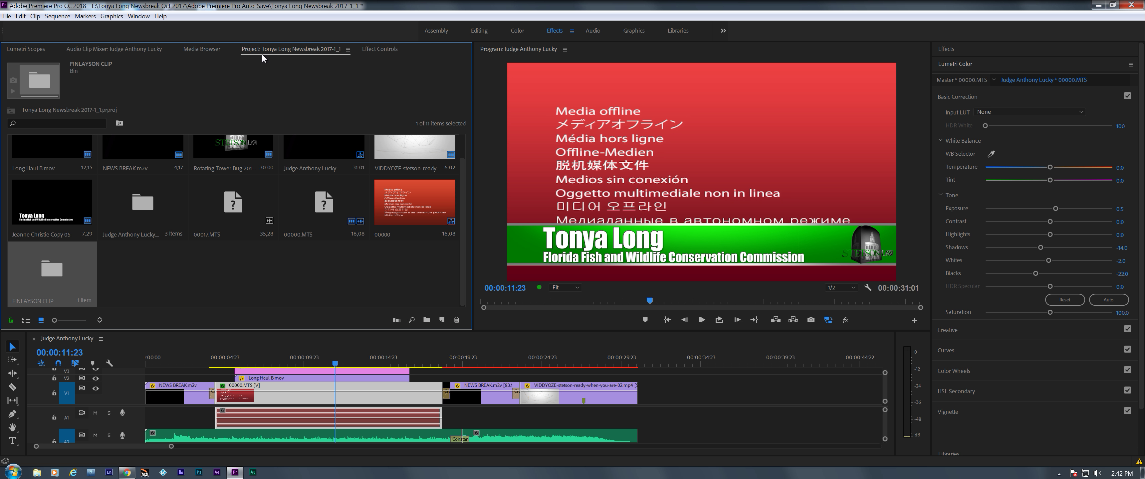
# Show the Project panel in List View, expand FINLAYSON CLIP and load 00000.mpg in Source.
pyautogui.doubleClick(48, 270)
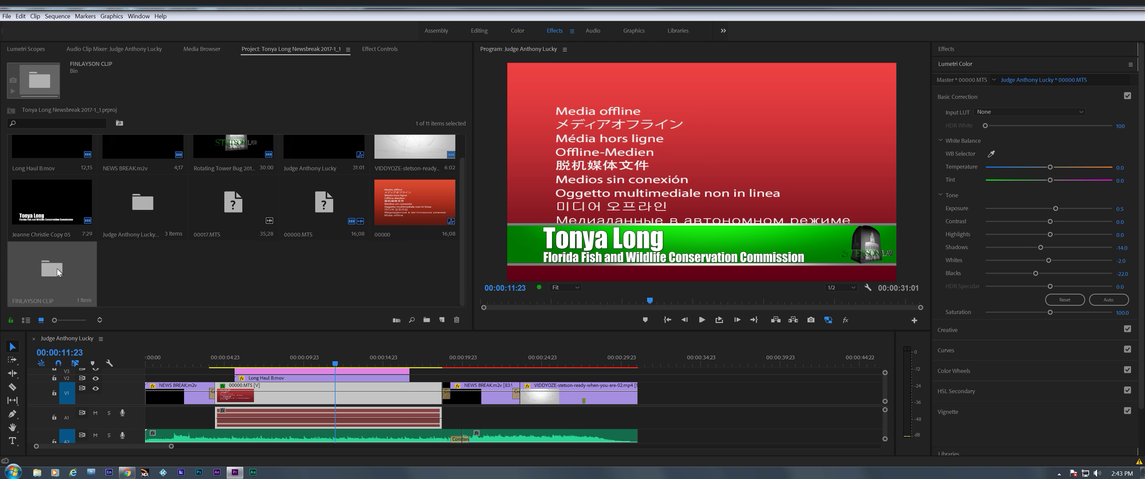
pyautogui.click(172, 266)
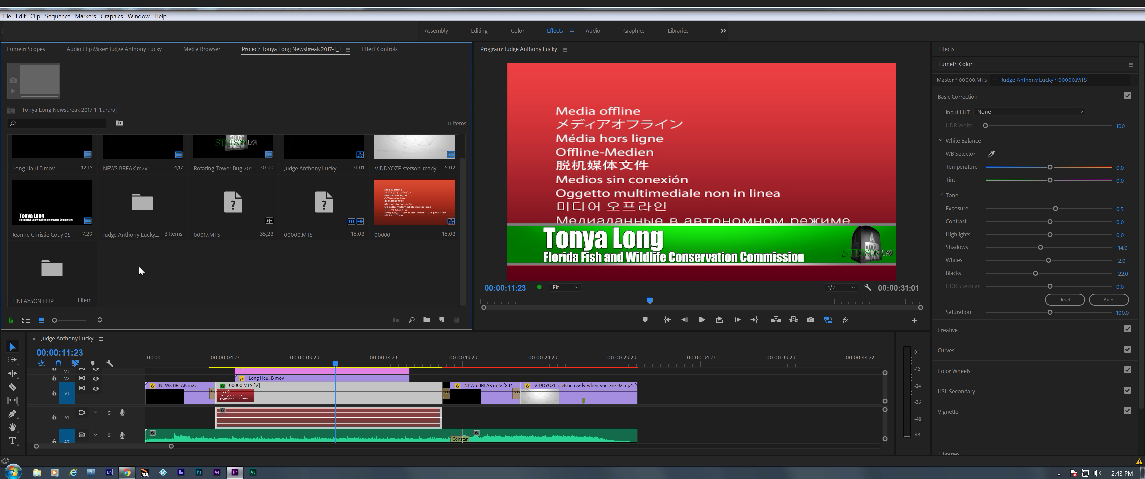
pyautogui.click(26, 320)
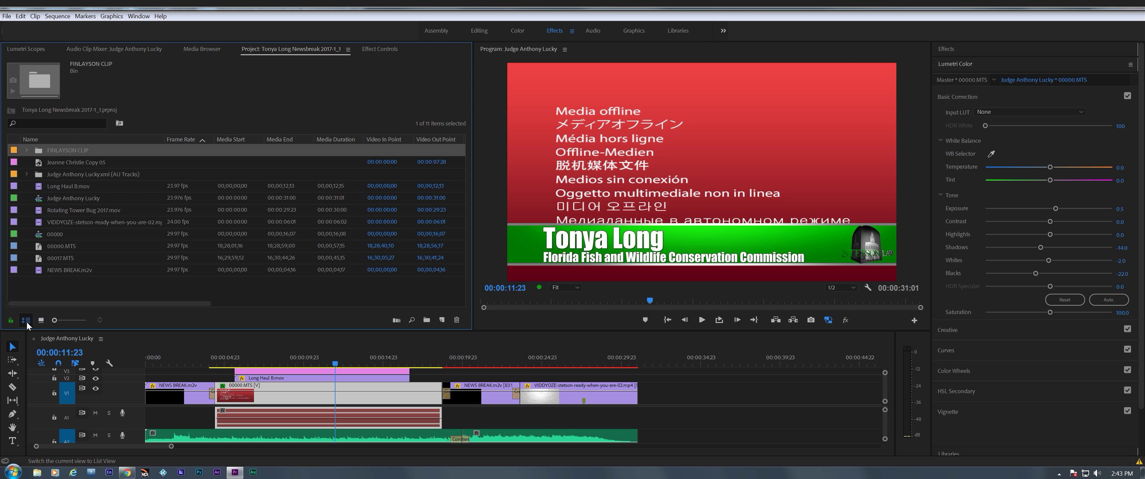
pyautogui.click(49, 153)
pyautogui.click(27, 150)
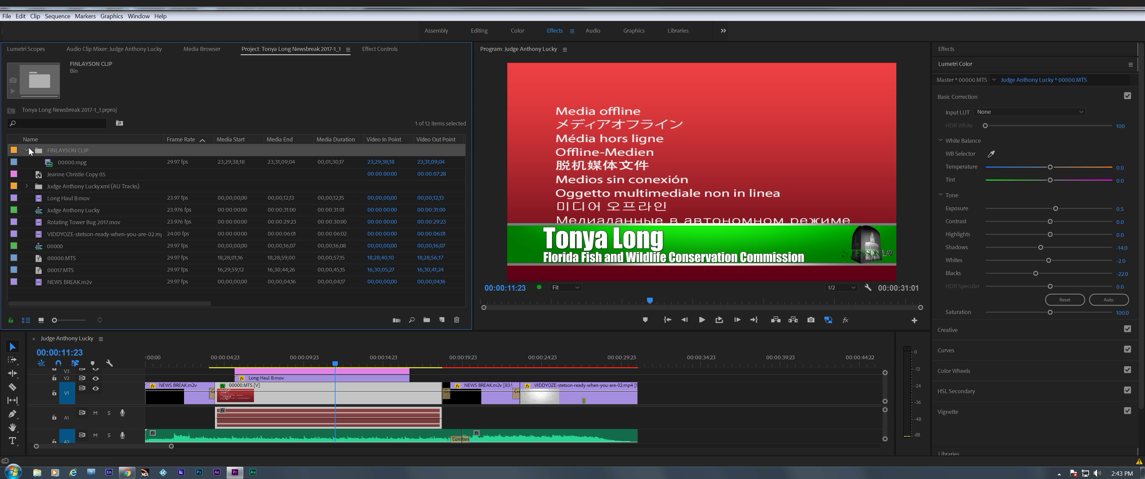
pyautogui.doubleClick(49, 162)
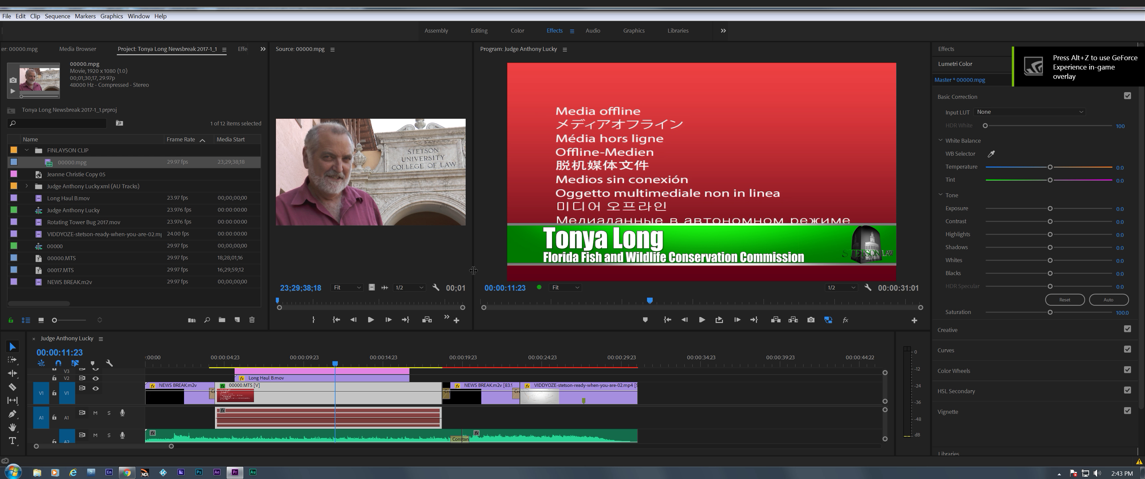
# Enlarge the Source monitor, then play and skim through the interview clip.
pyautogui.moveTo(473, 272); pyautogui.dragTo(590, 272)
pyautogui.press('space')
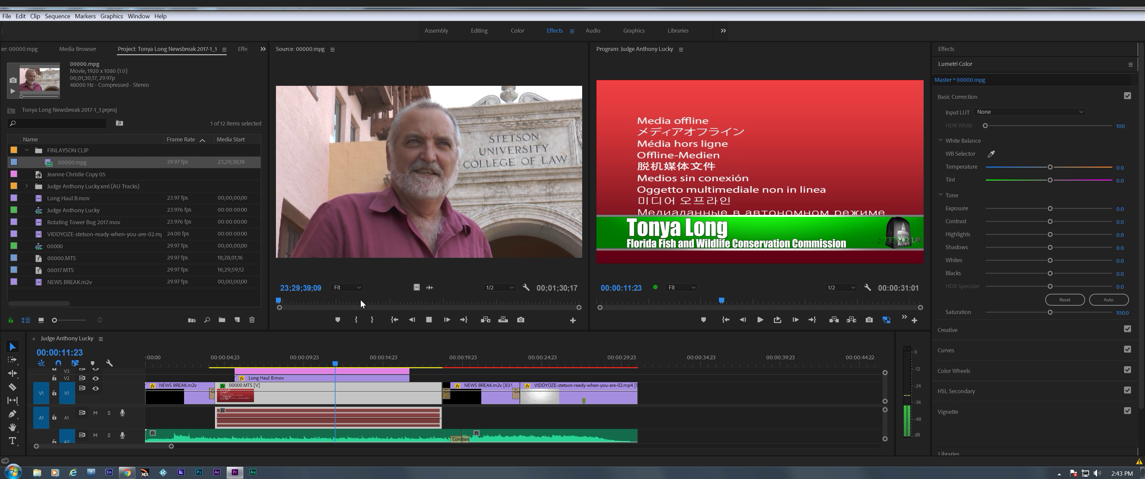
pyautogui.click(291, 302)
pyautogui.moveTo(292, 302); pyautogui.dragTo(492, 302)
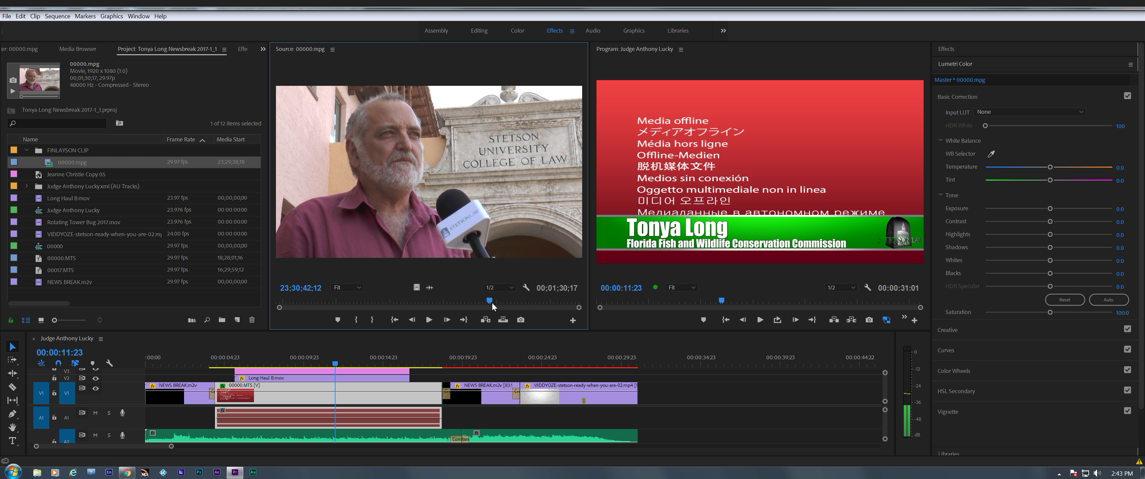
# Set in and out points around the 00:00:22:24 interview answer, then select 00000.MTS.
pyautogui.click(356, 320)
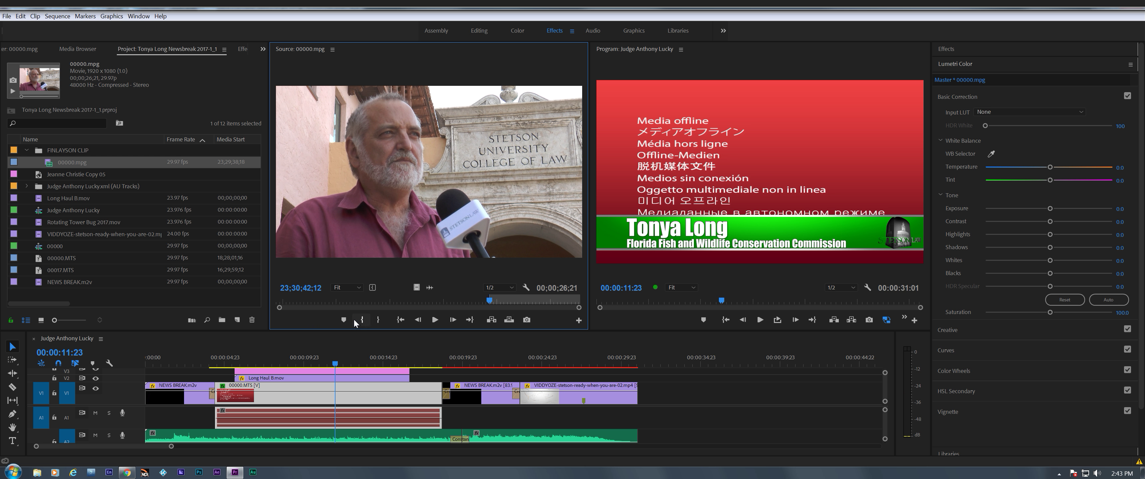
pyautogui.press('space')
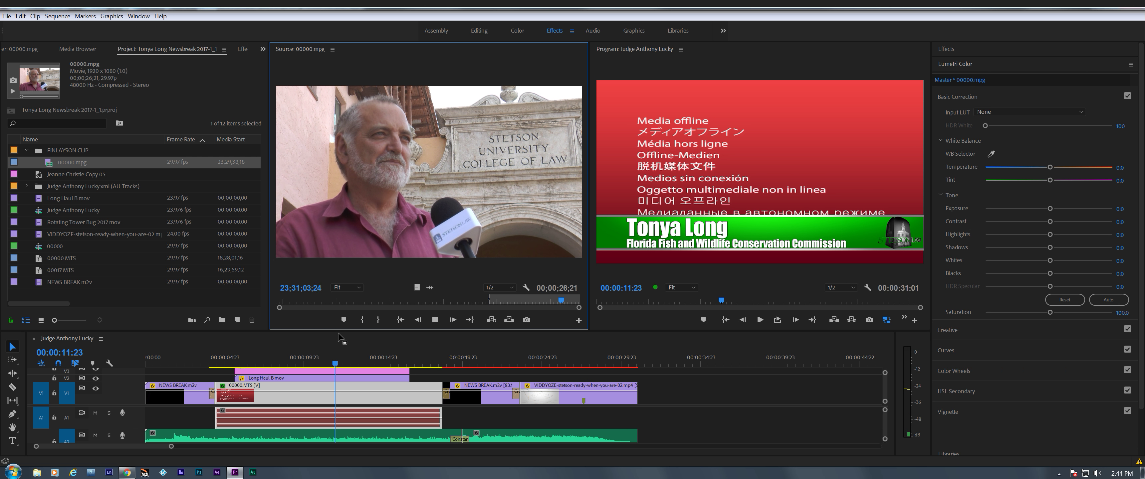
pyautogui.press('space')
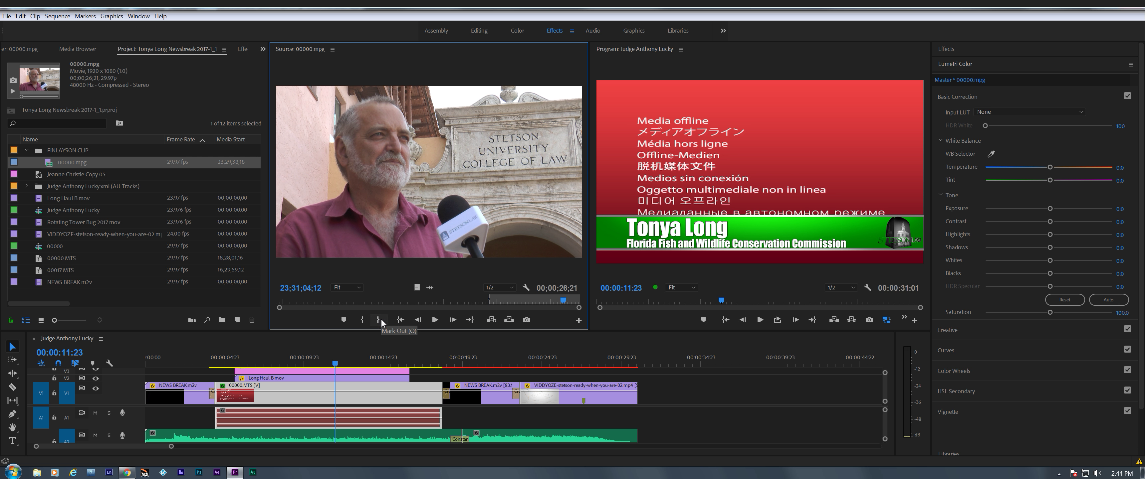
pyautogui.click(435, 320)
pyautogui.press('space')
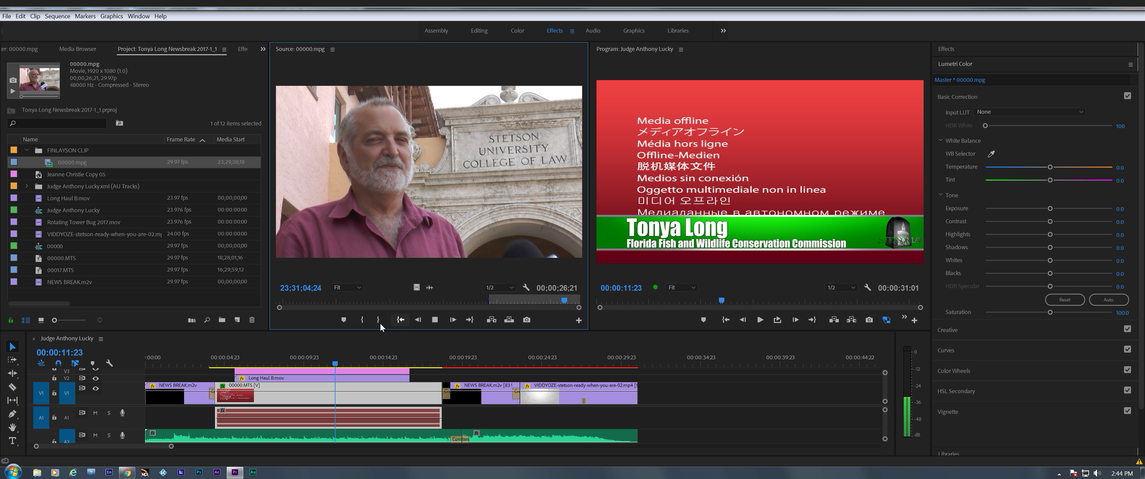
pyautogui.click(377, 319)
pyautogui.moveTo(513, 303); pyautogui.dragTo(488, 304)
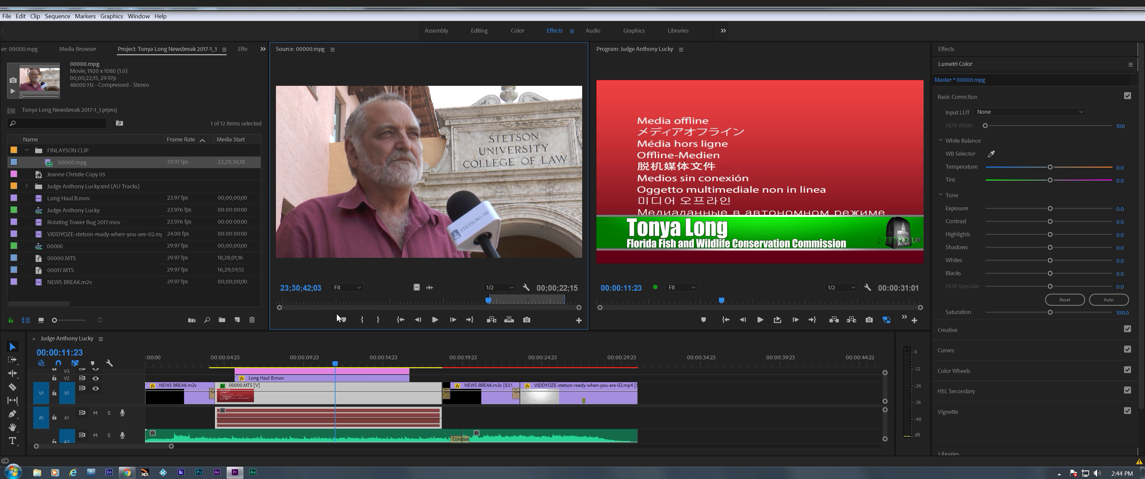
pyautogui.click(361, 319)
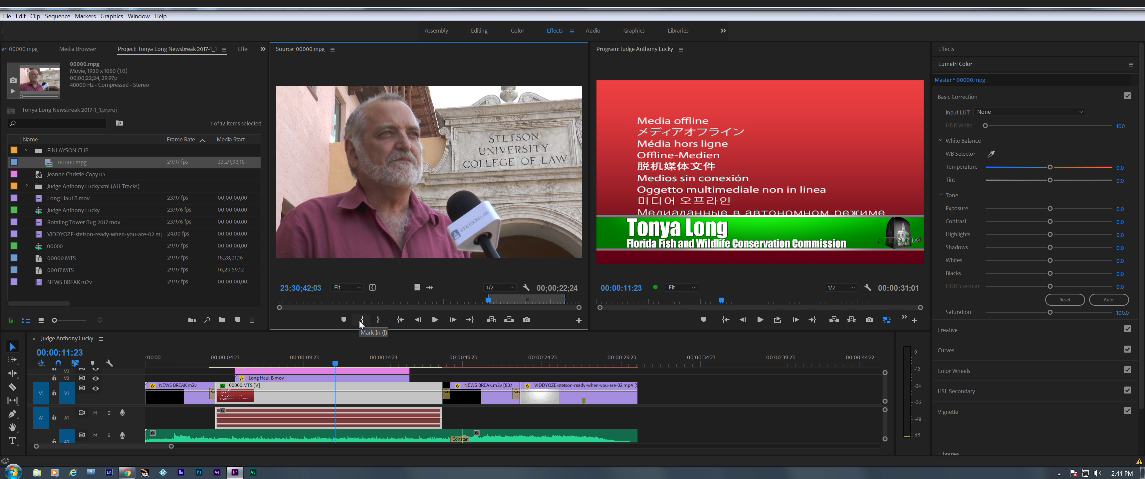
pyautogui.click(297, 391)
# Play the sequence from the start and select the offline 00000.MTS clip.
pyautogui.press('Home')
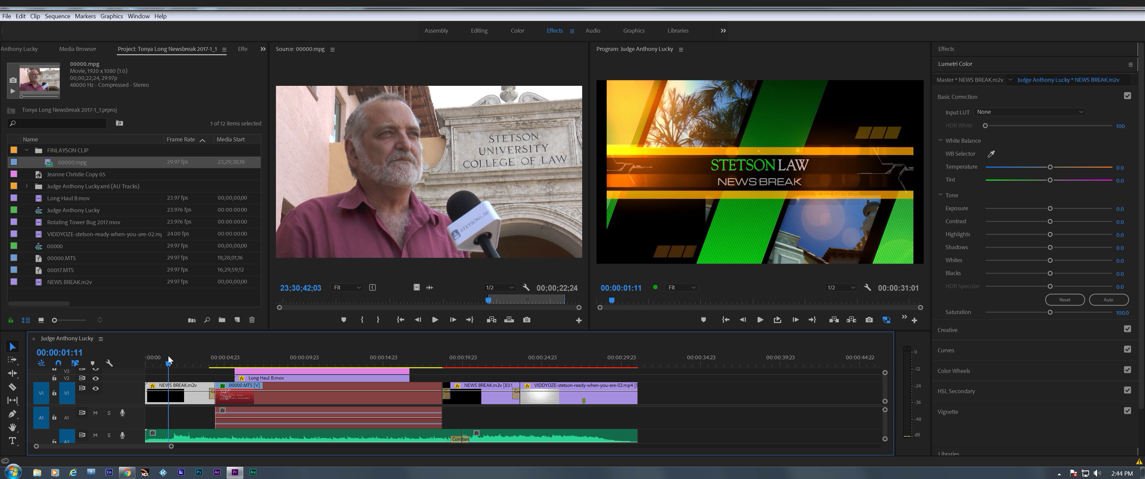
pyautogui.press('space')
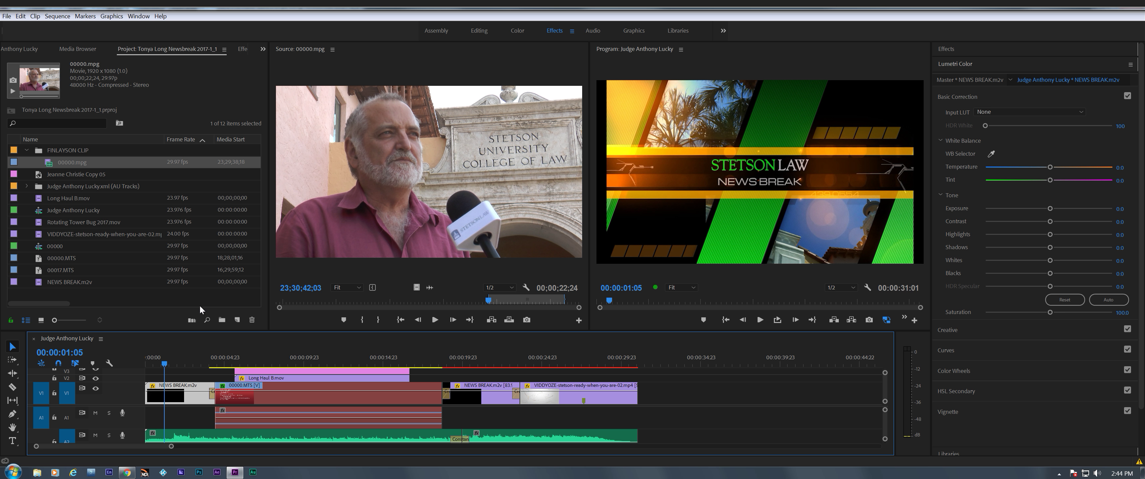
pyautogui.click(171, 363)
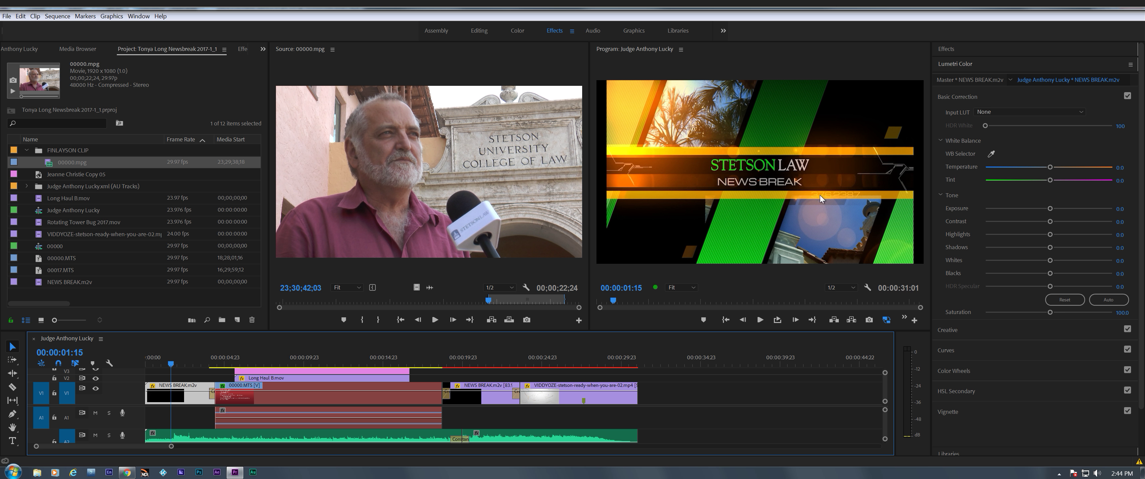
pyautogui.click(175, 364)
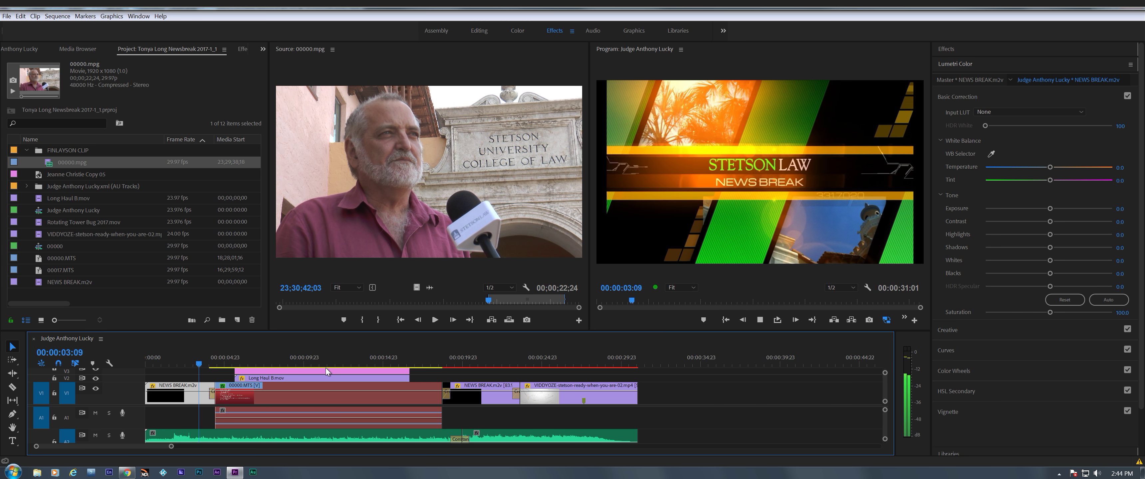
pyautogui.click(314, 389)
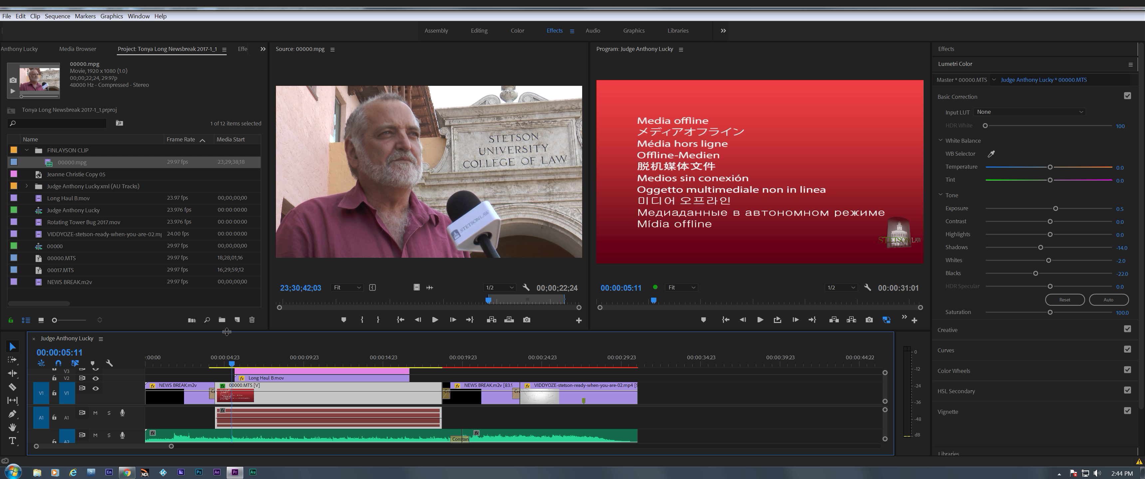
# Enlarge the timeline and move the closing NEWS BREAK, Stetson clips and music about 14 seconds later.
pyautogui.moveTo(226, 332); pyautogui.dragTo(226, 300)
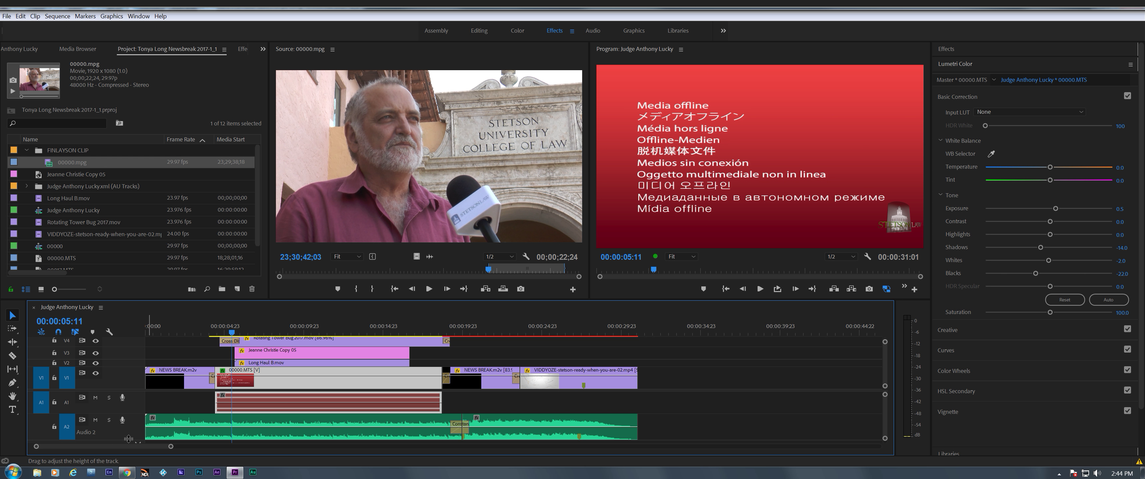
pyautogui.moveTo(128, 438); pyautogui.dragTo(129, 431)
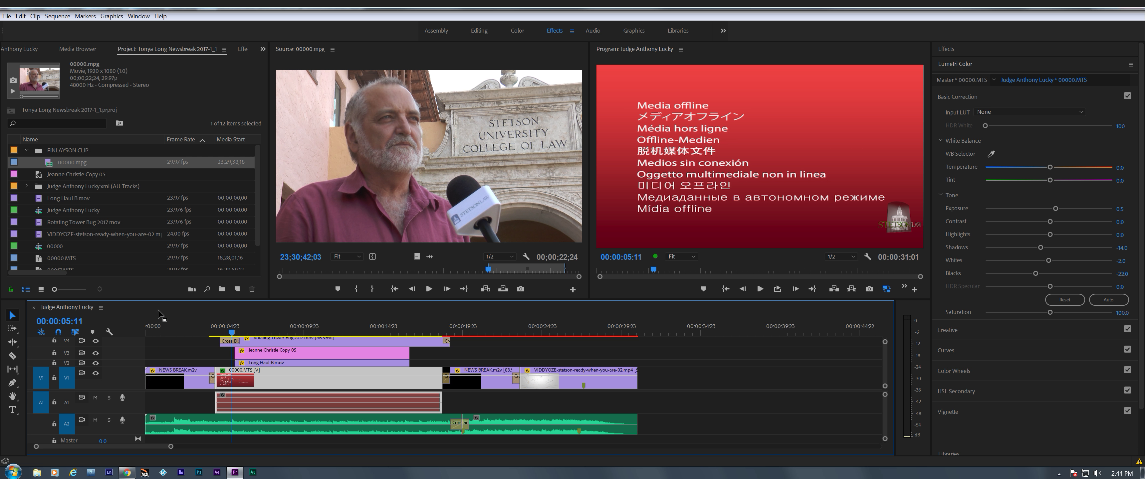
pyautogui.moveTo(205, 316); pyautogui.dragTo(368, 328)
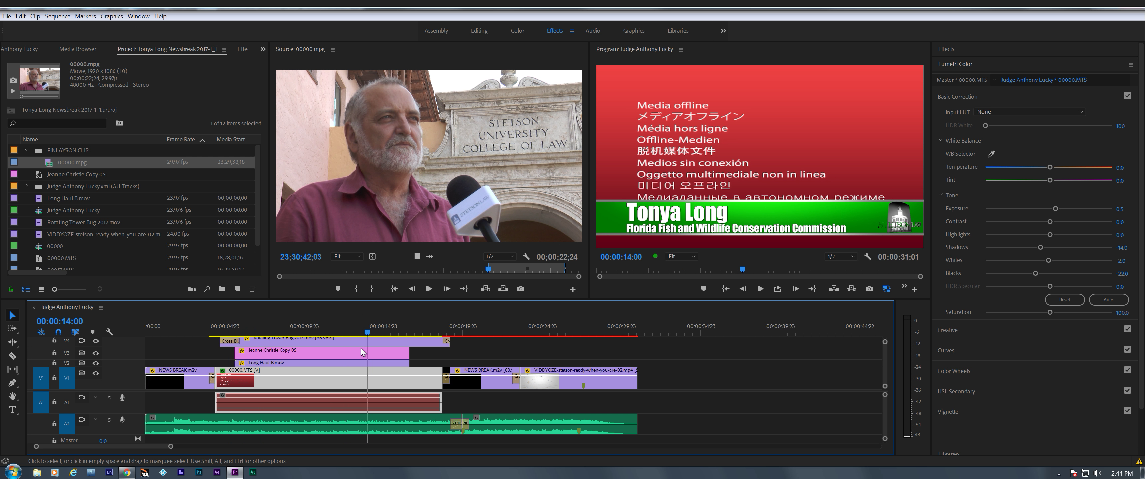
pyautogui.moveTo(431, 330); pyautogui.dragTo(601, 345)
pyautogui.moveTo(481, 352); pyautogui.dragTo(577, 435)
pyautogui.moveTo(489, 386); pyautogui.dragTo(718, 385)
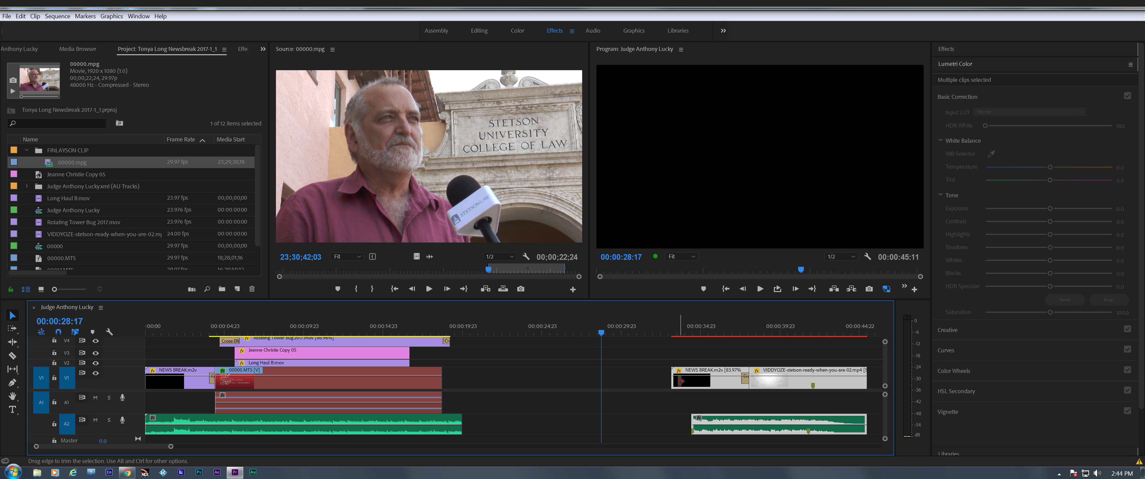
# Delete the offline 00000.MTS clip and place the interview excerpt into the V1/A1 gap.
pyautogui.click(391, 380)
pyautogui.press('Delete')
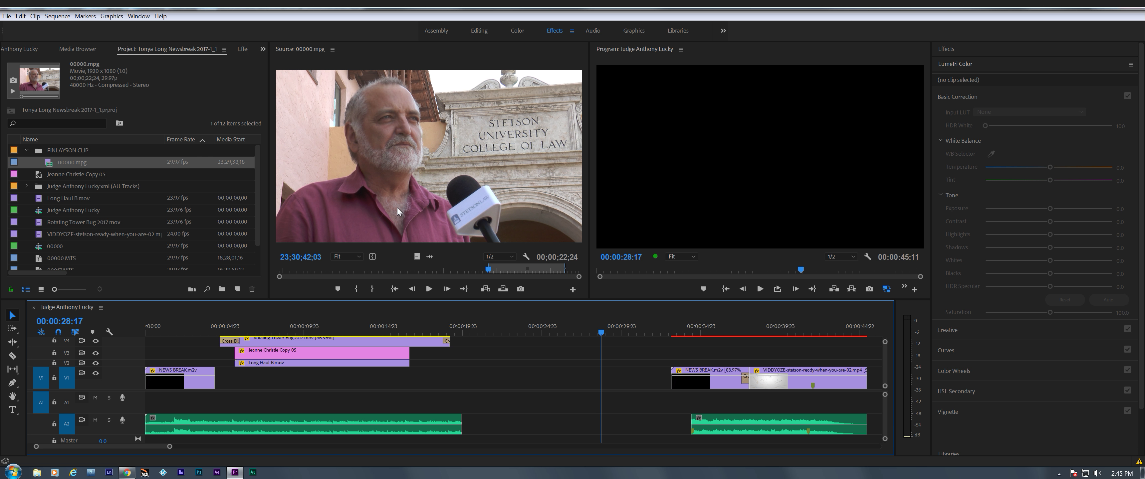
pyautogui.moveTo(397, 208); pyautogui.dragTo(216, 400)
# Normalize all audio peaks of the interview clip through Audio Gain.
pyautogui.rightClick(351, 414)
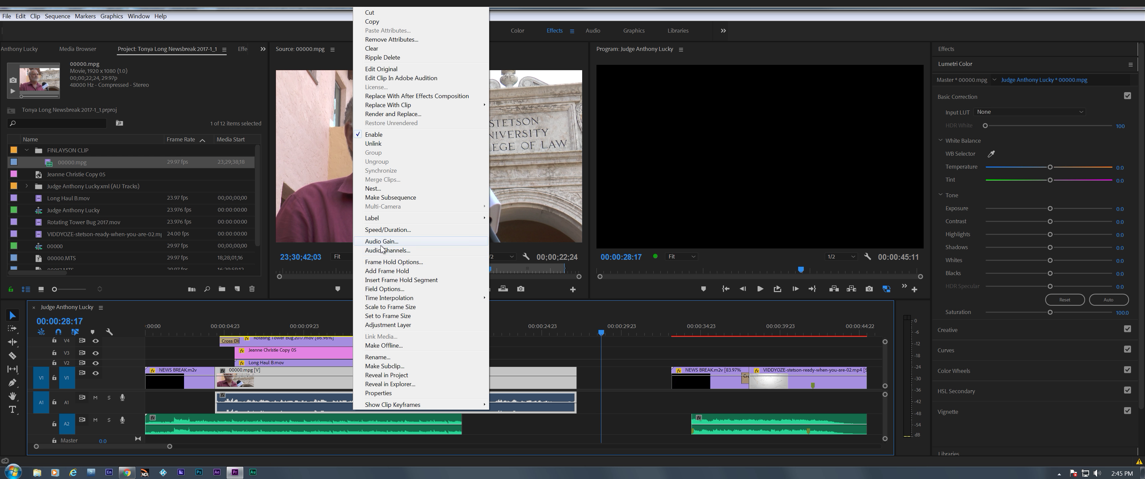
pyautogui.click(381, 242)
pyautogui.click(539, 253)
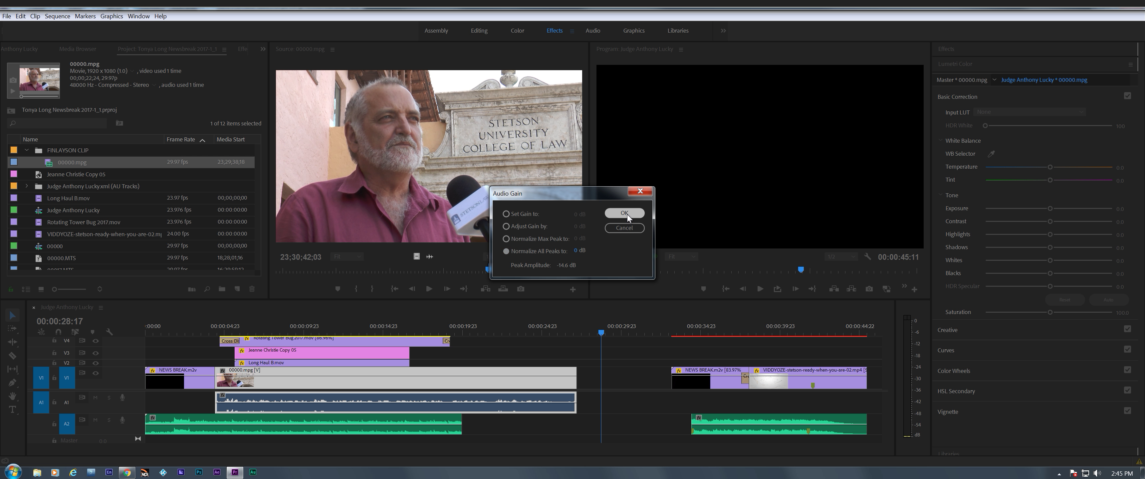
pyautogui.click(624, 213)
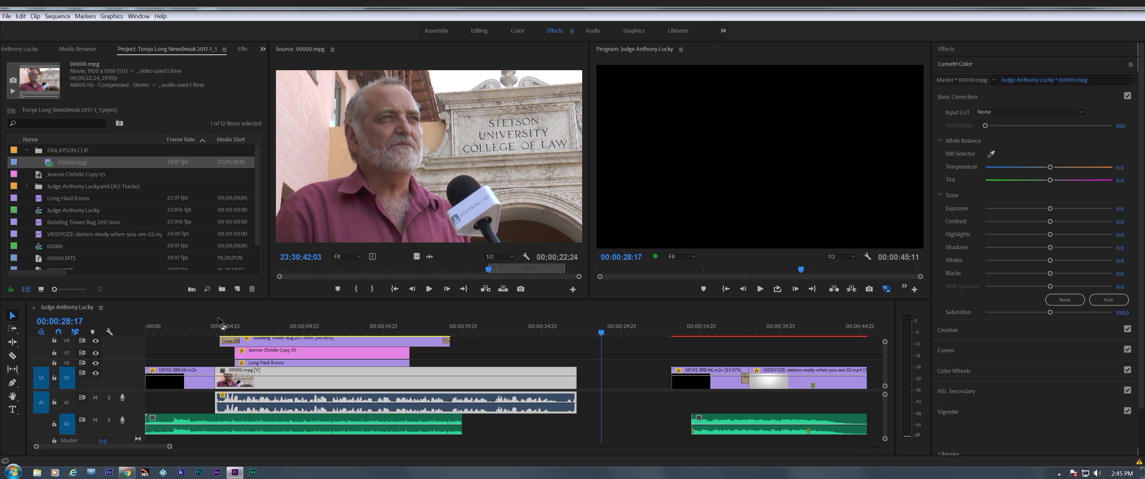
pyautogui.moveTo(217, 330)
pyautogui.mouseDown()
pyautogui.moveTo(207, 333)
pyautogui.moveTo(248, 339)
pyautogui.moveTo(233, 332)
pyautogui.mouseUp()
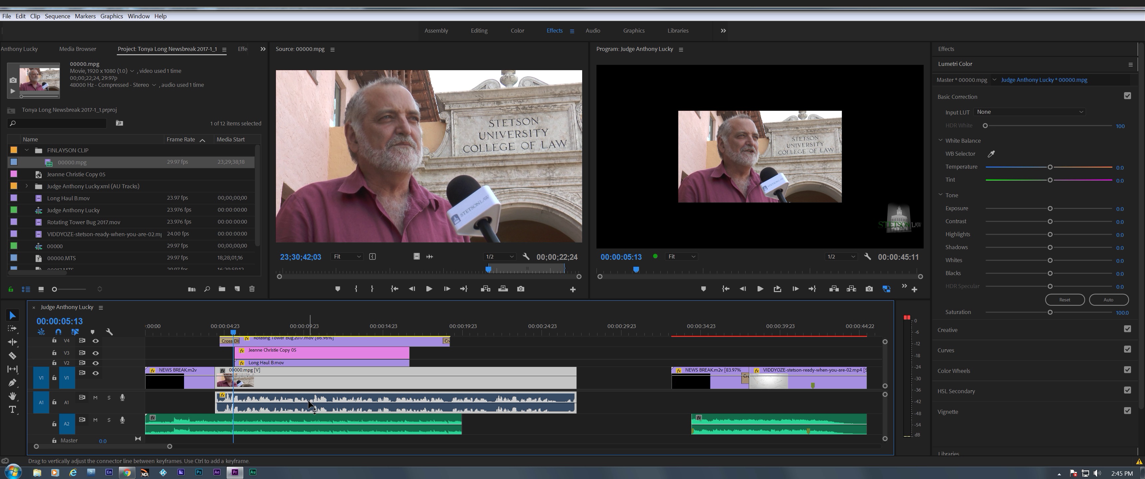
# Scale the interview clip to frame size, enlarge the timeline, and select the V3 lower-third title.
pyautogui.rightClick(316, 383)
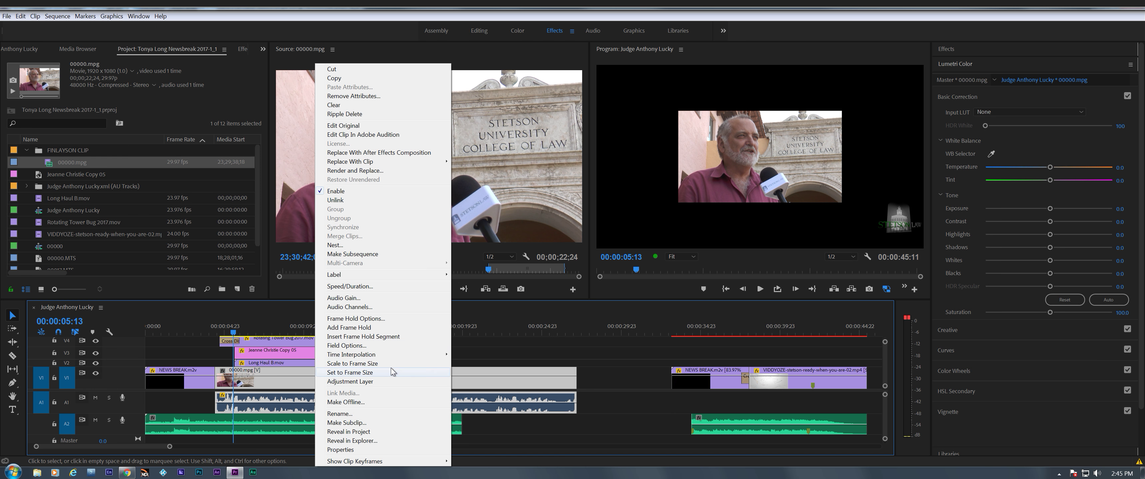
pyautogui.click(341, 364)
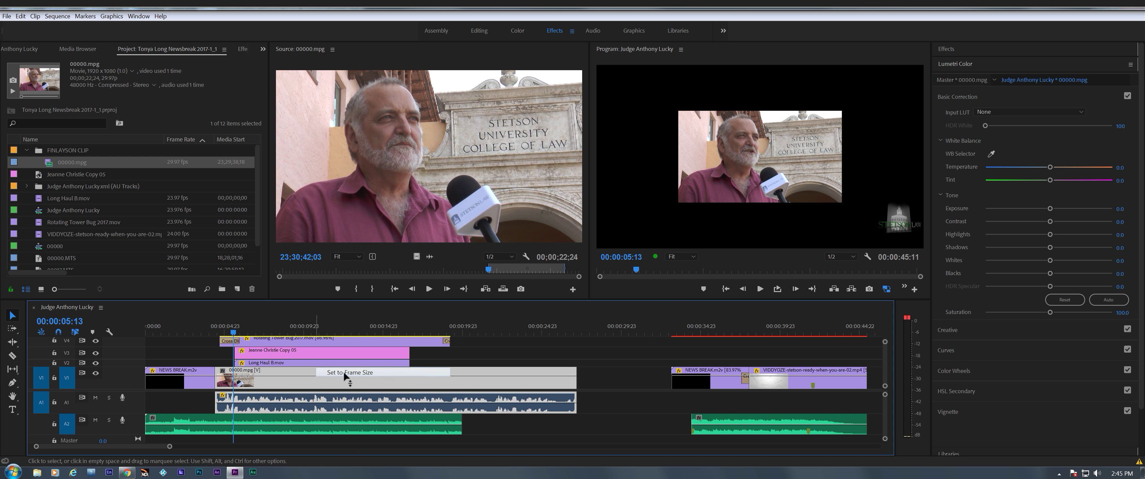
pyautogui.moveTo(241, 327); pyautogui.dragTo(264, 331)
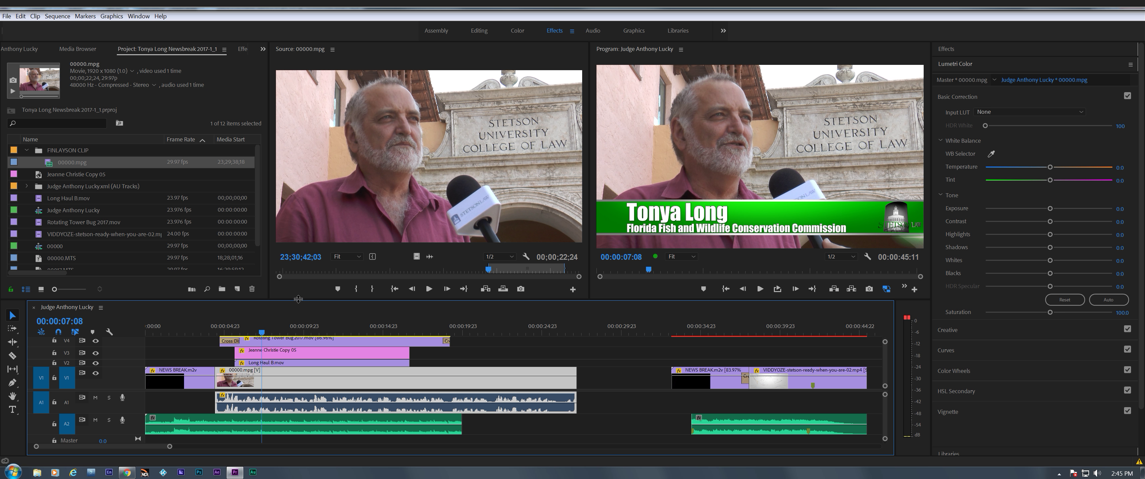
pyautogui.moveTo(296, 300); pyautogui.dragTo(297, 290)
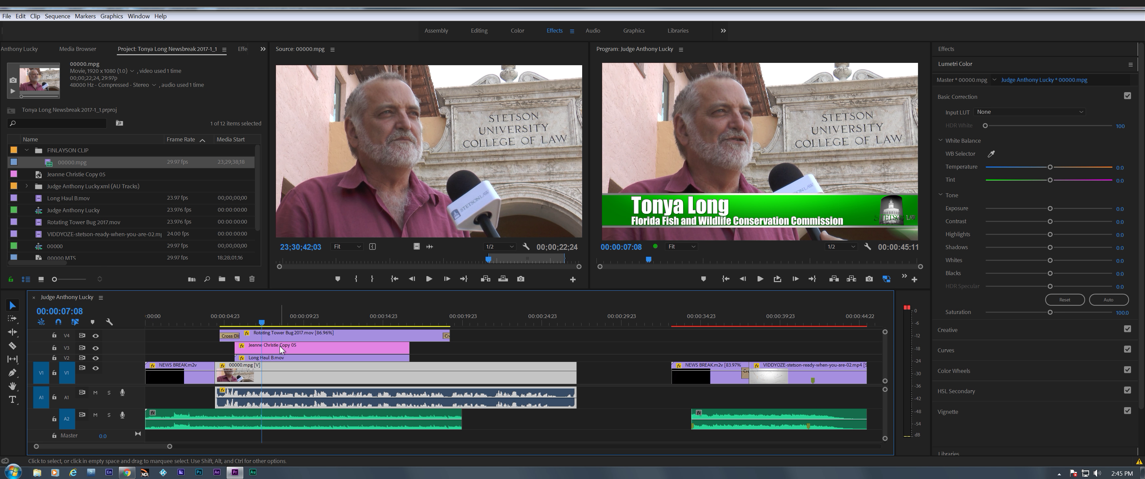
pyautogui.click(281, 350)
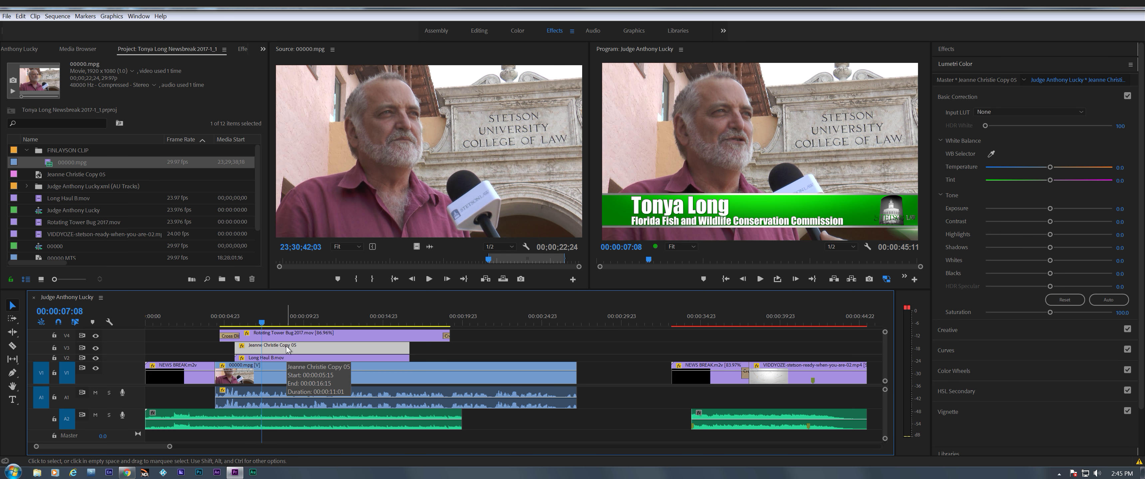
# Open the lower-third title and type the professor's name over its first line, then go to Chrome.
pyautogui.doubleClick(287, 347)
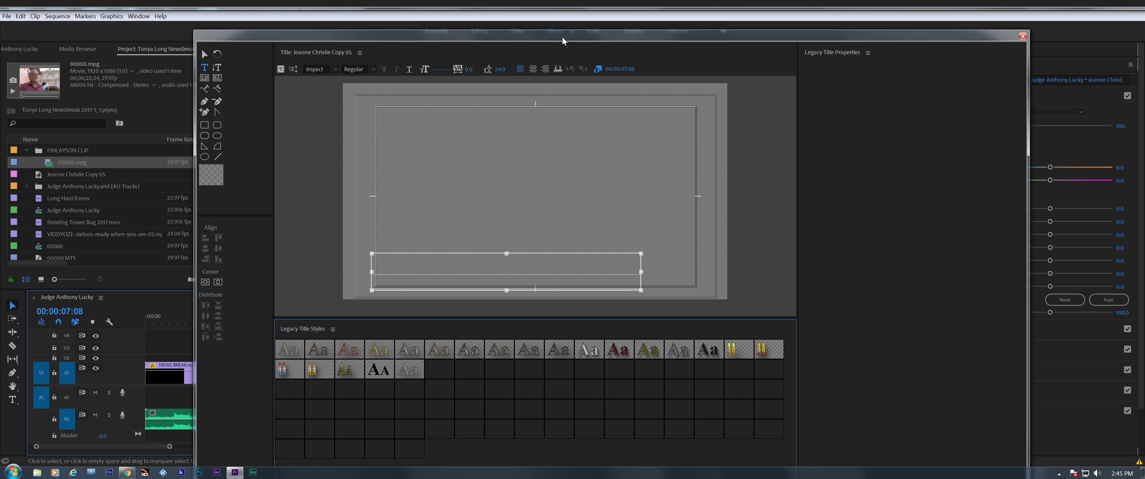
pyautogui.moveTo(562, 35); pyautogui.dragTo(558, 23)
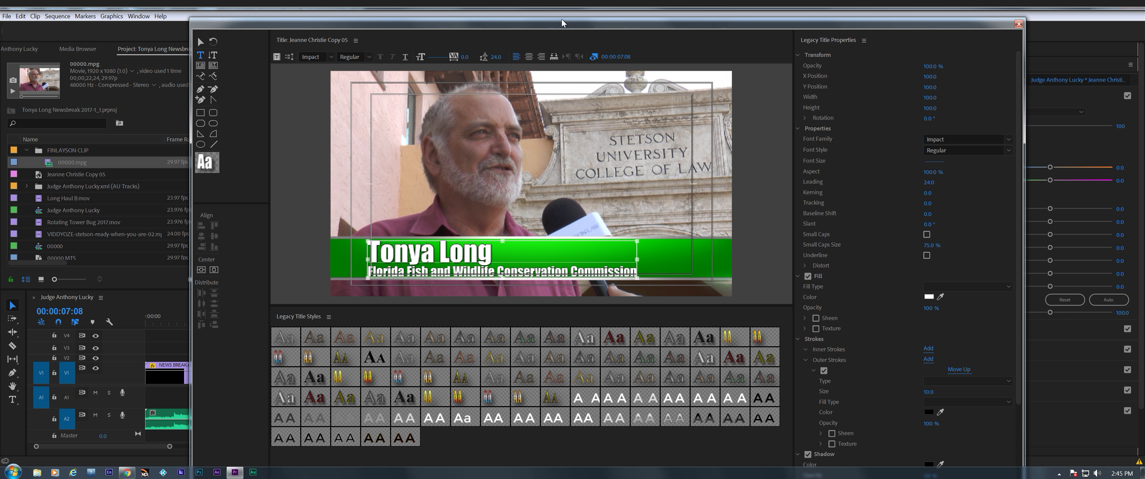
pyautogui.moveTo(562, 20)
pyautogui.mouseDown()
pyautogui.moveTo(571, 62)
pyautogui.moveTo(565, 16)
pyautogui.mouseUp()
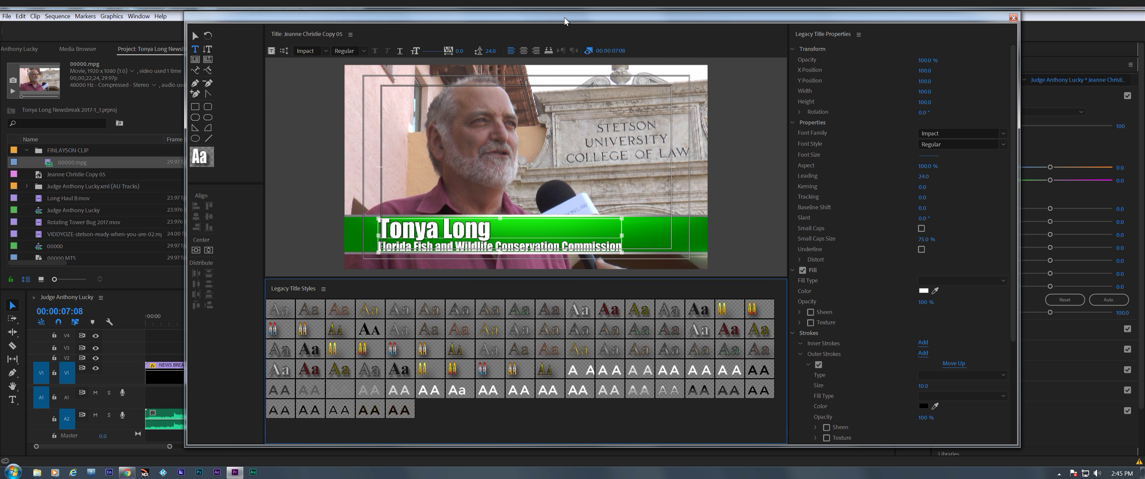
pyautogui.moveTo(385, 228); pyautogui.dragTo(502, 229)
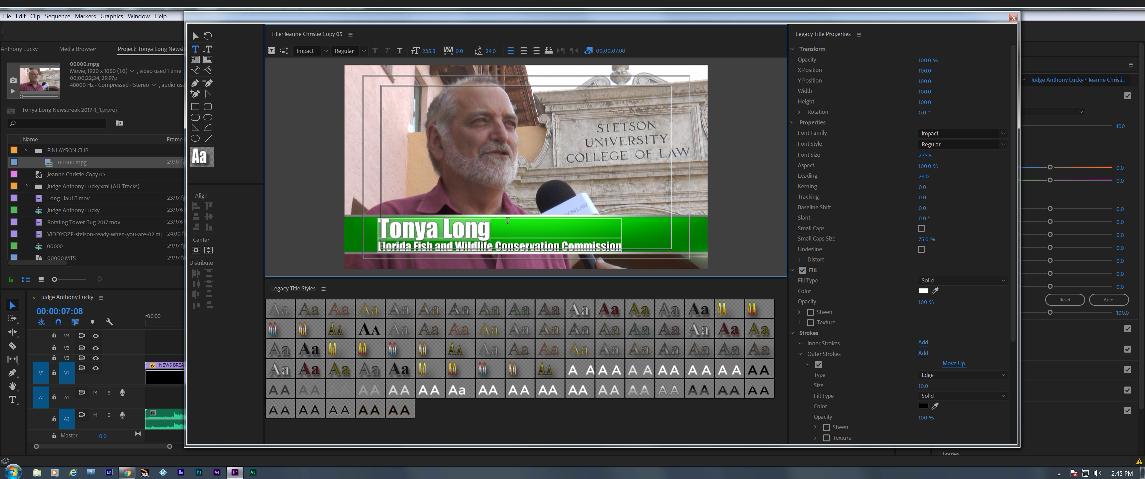
pyautogui.write('Prof.')
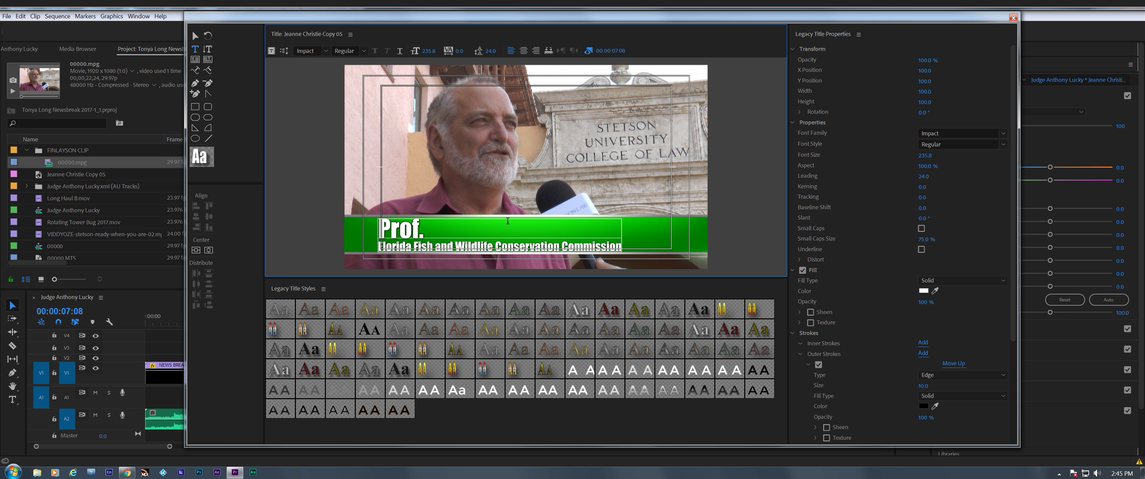
pyautogui.write(' Max Finlayson')
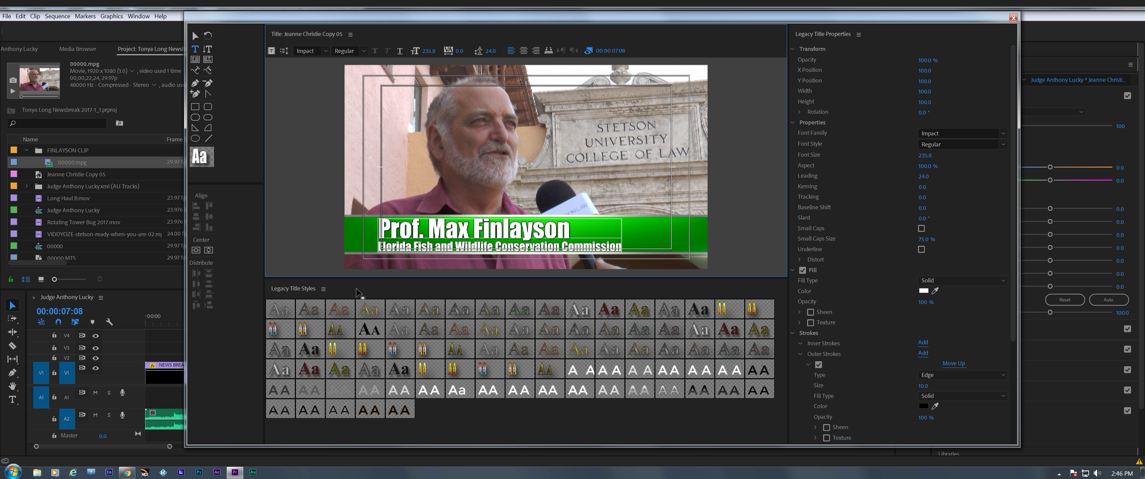
pyautogui.click(126, 473)
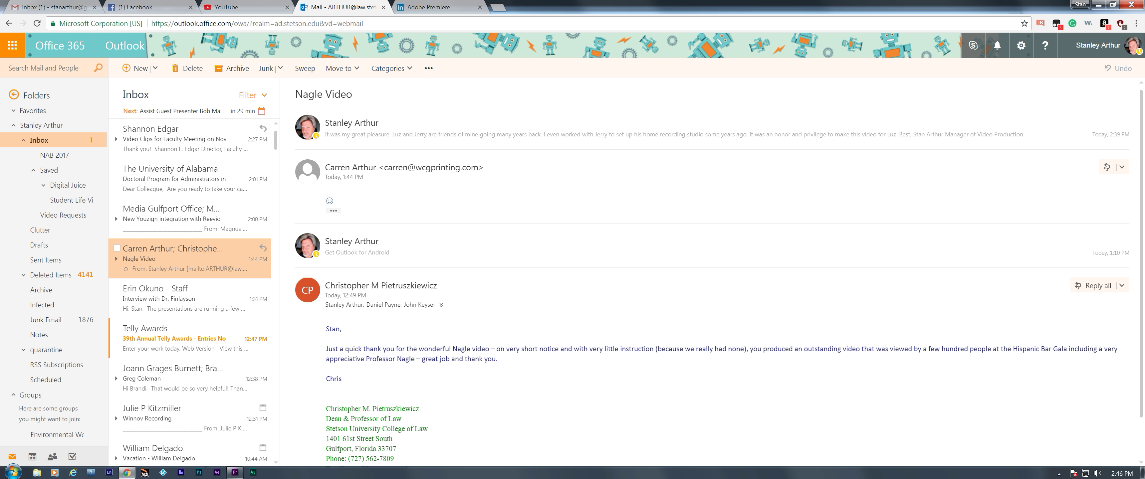
# Search Google for 'stetson law biodiversity november 9' in a new Chrome tab.
pyautogui.click(445, 8)
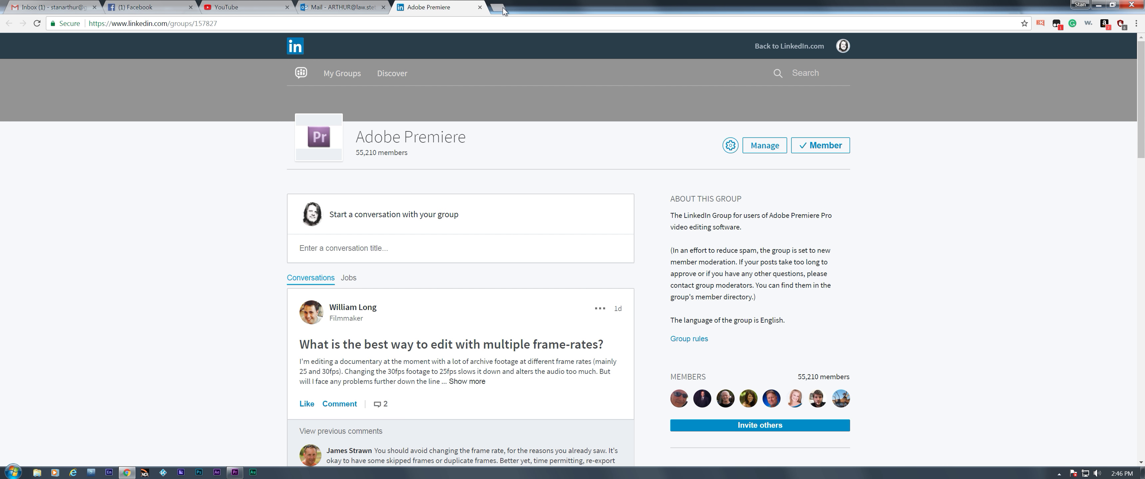
pyautogui.click(498, 9)
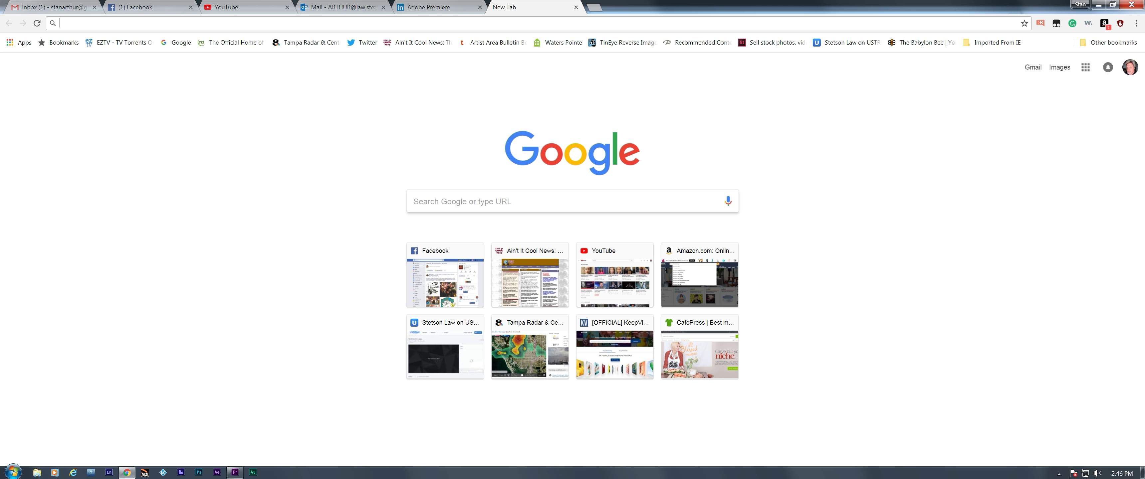
pyautogui.write('s')
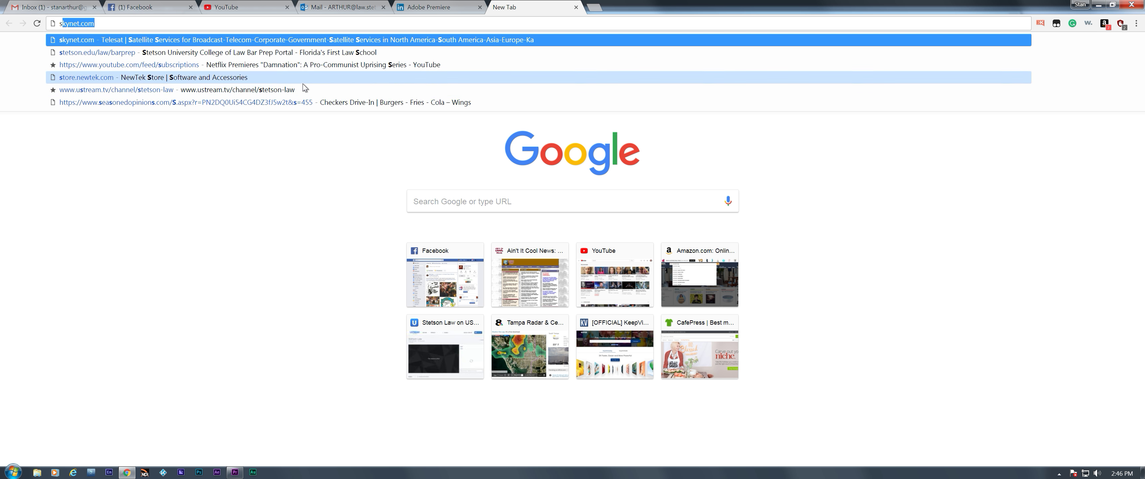
pyautogui.write('tetson law ')
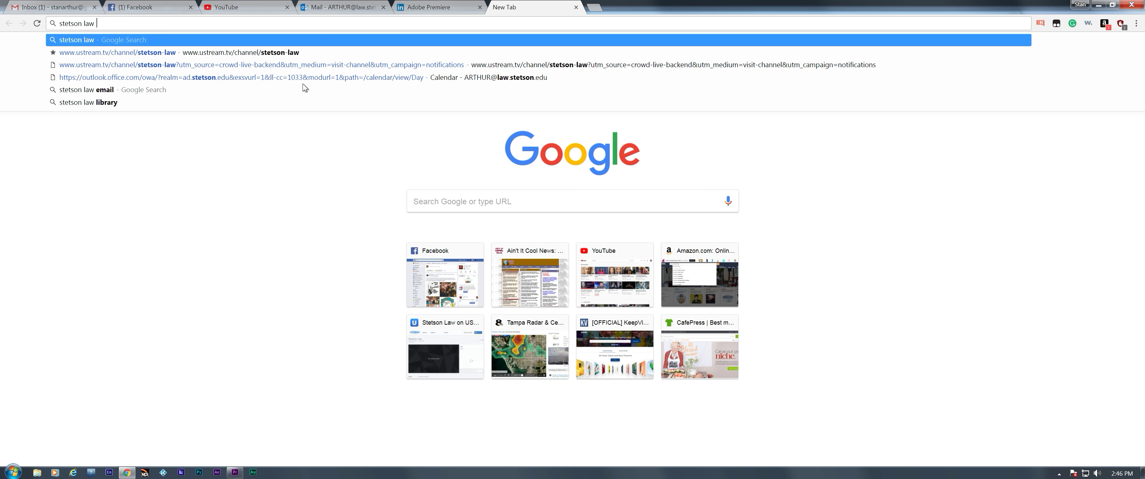
pyautogui.write('biodiv')
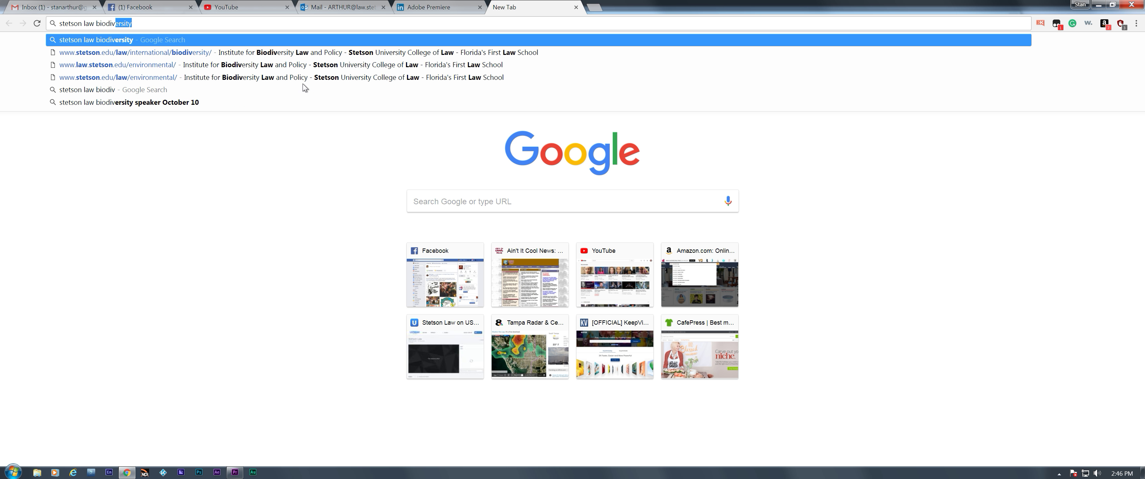
pyautogui.write('ersity')
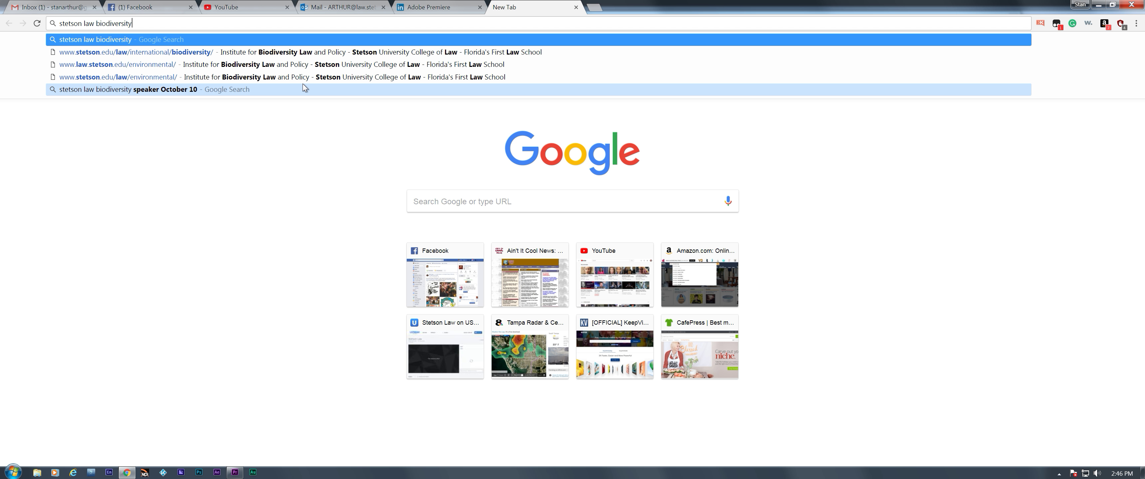
pyautogui.write(' no')
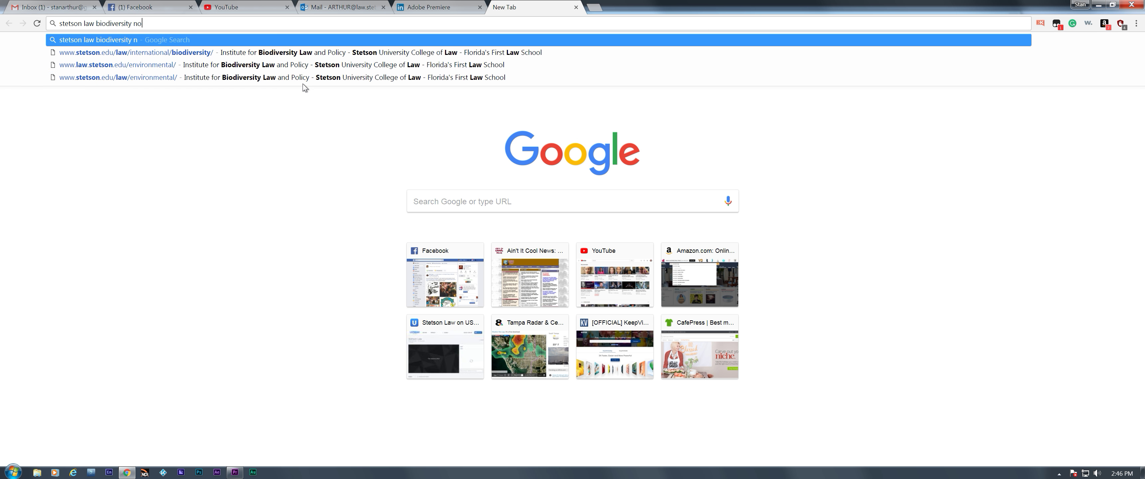
pyautogui.write('vember ')
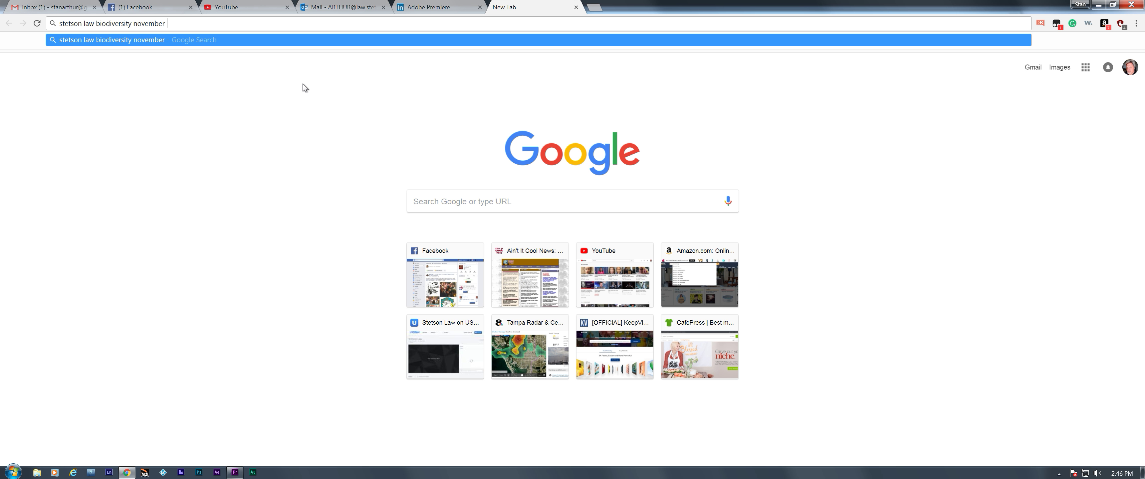
pyautogui.write('9')
pyautogui.press('Return')
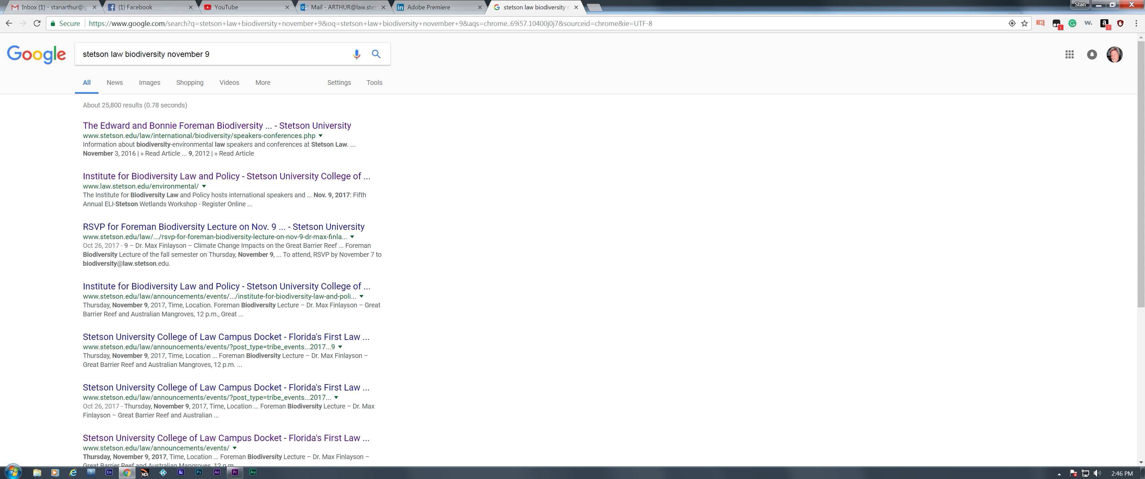
# Check the Foreman Biodiversity lecture series result, then return to the search results.
pyautogui.click(207, 126)
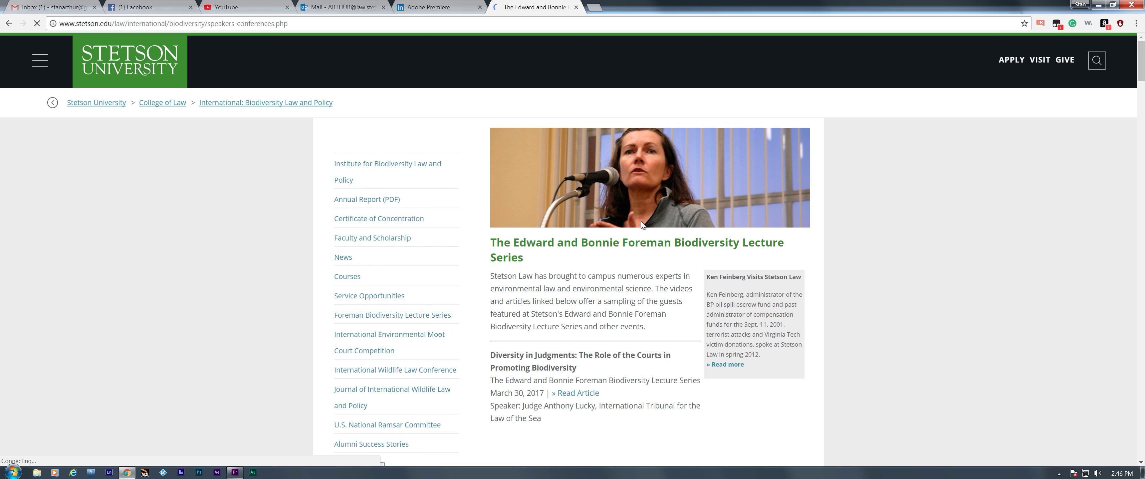
pyautogui.scroll(-2, 565, 302)
pyautogui.scroll(1, 565, 302)
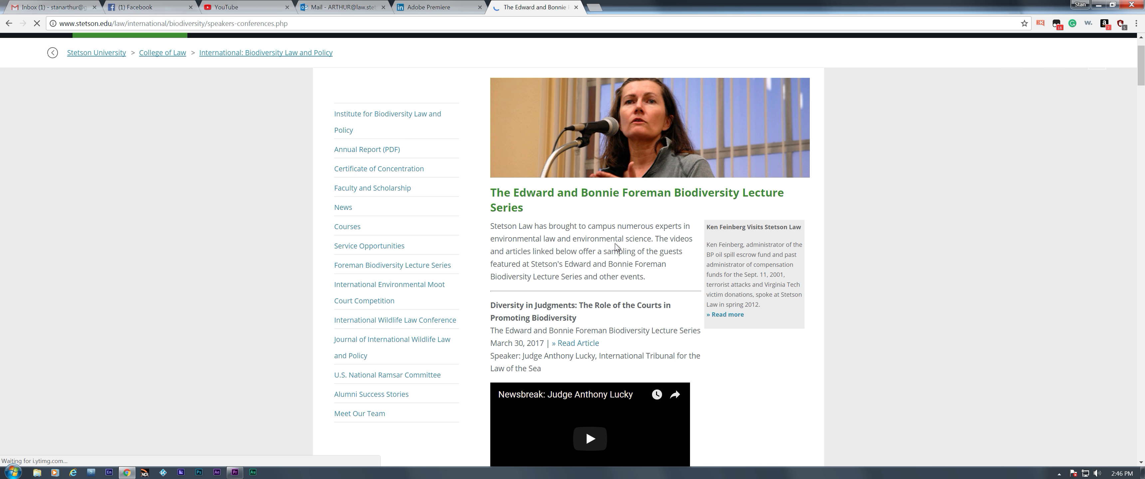
pyautogui.scroll(-7, 585, 429)
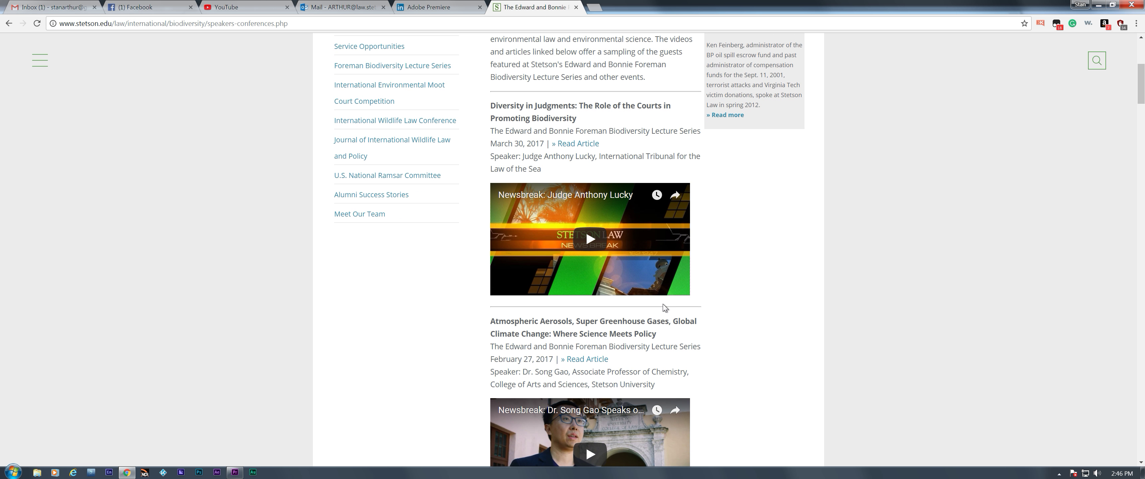
pyautogui.scroll(4, 660, 307)
pyautogui.click(9, 23)
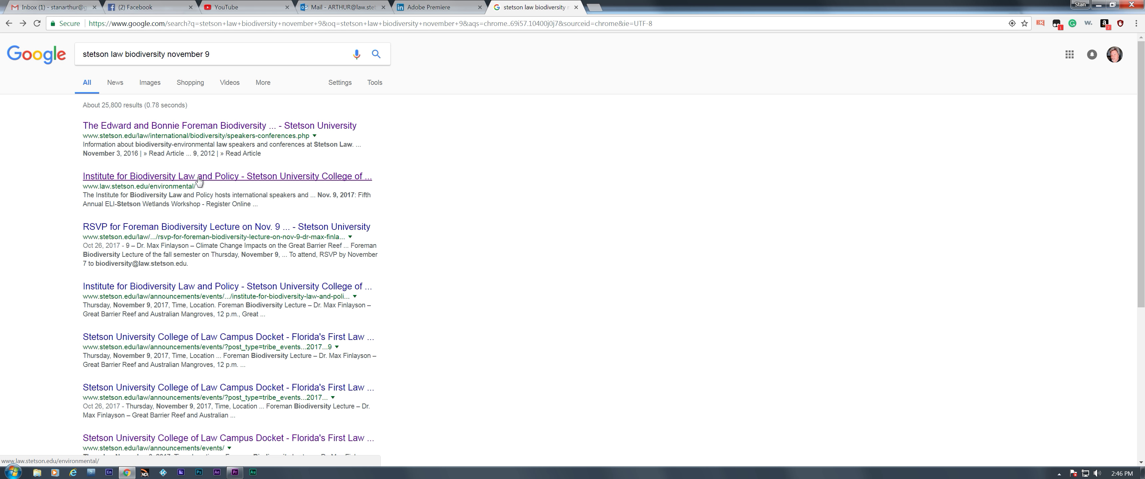
# Open the Institute for Biodiversity Law and Policy page and its wetlands workshop registration page.
pyautogui.click(202, 178)
pyautogui.scroll(-4, 425, 200)
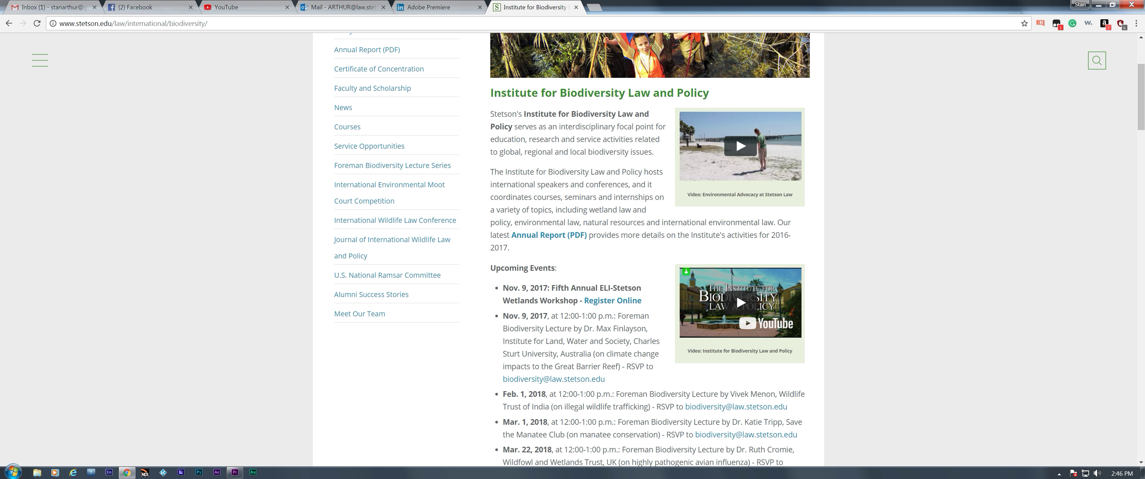
pyautogui.click(609, 305)
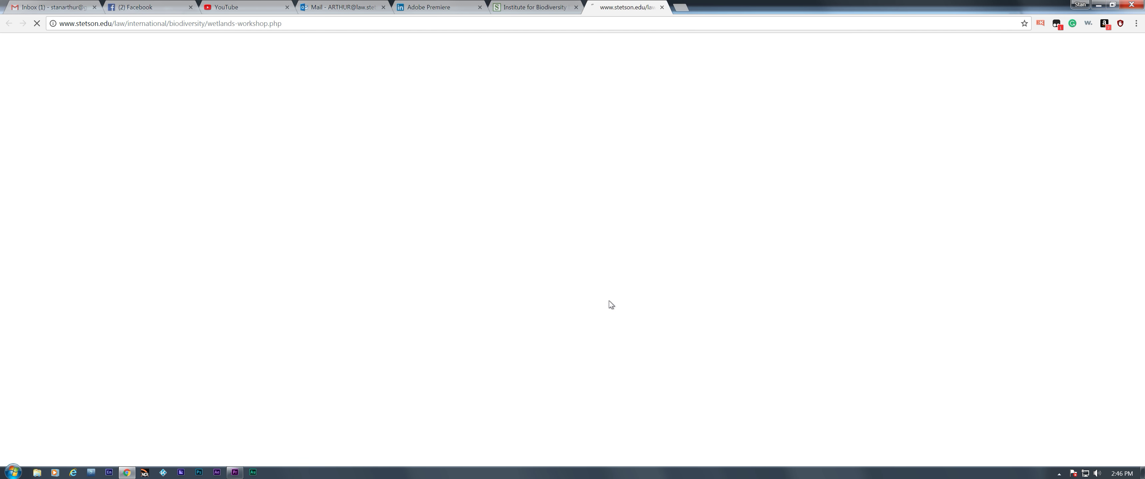
pyautogui.scroll(-6, 622, 302)
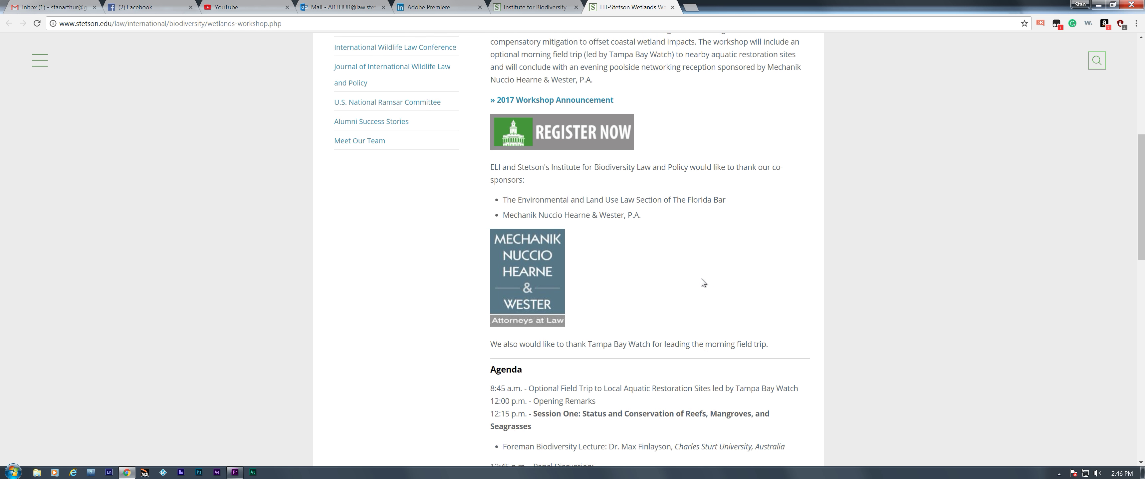
pyautogui.scroll(7, 702, 282)
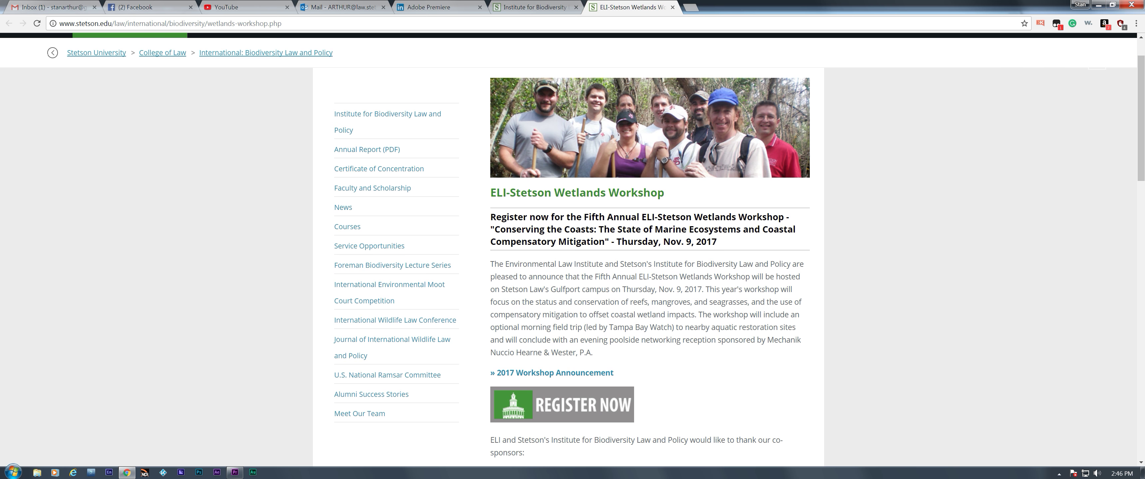
pyautogui.scroll(-10, 682, 341)
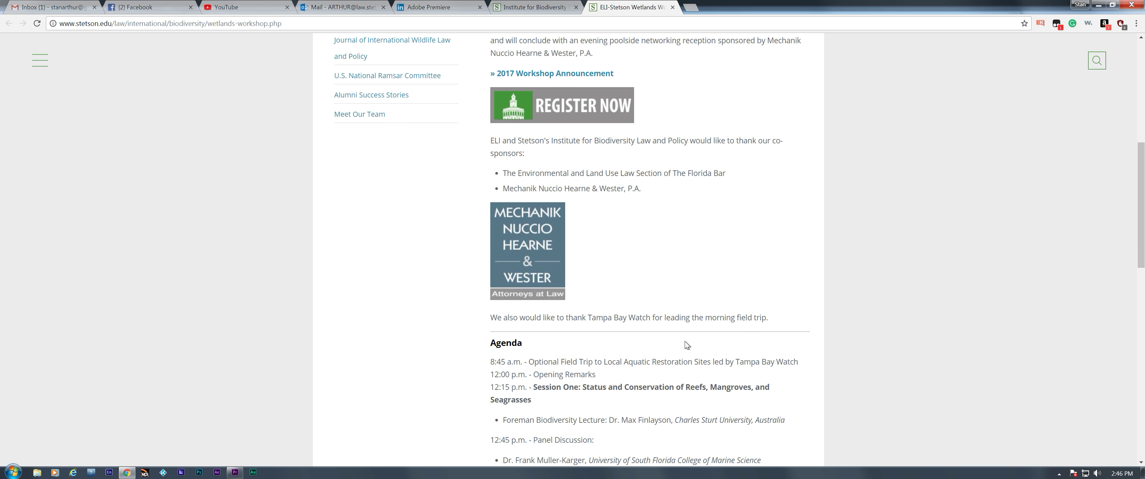
pyautogui.scroll(2, 687, 346)
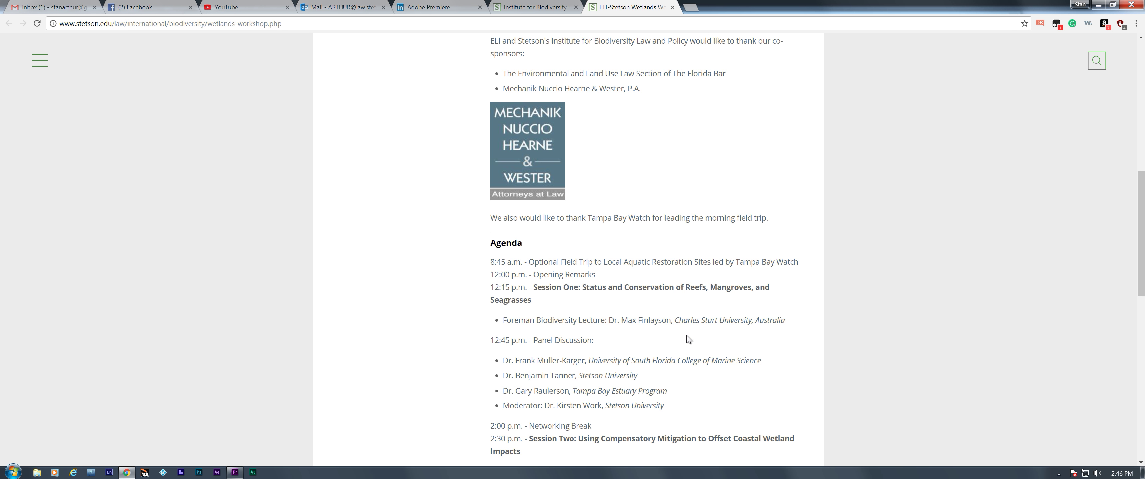
pyautogui.scroll(2, 571, 294)
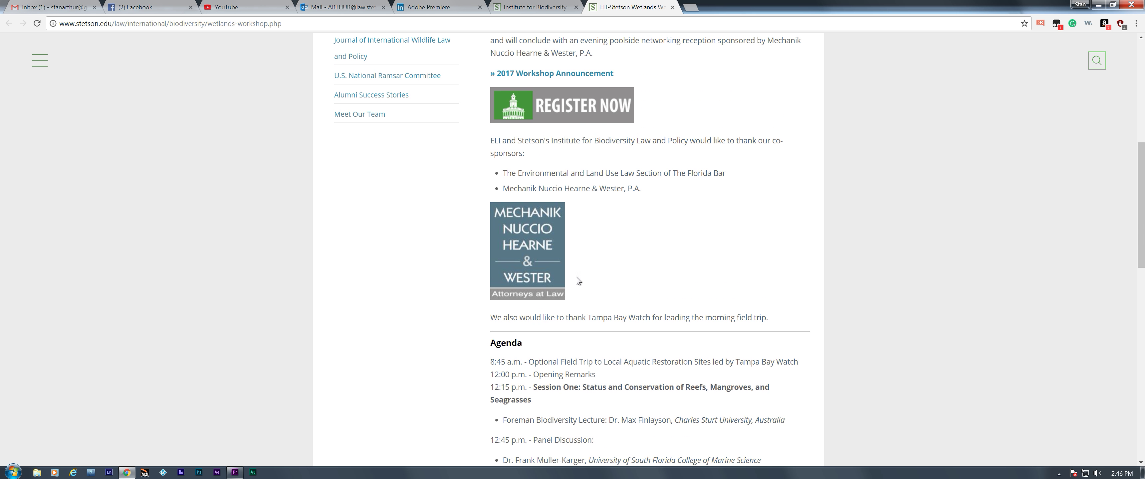
pyautogui.scroll(-5, 662, 257)
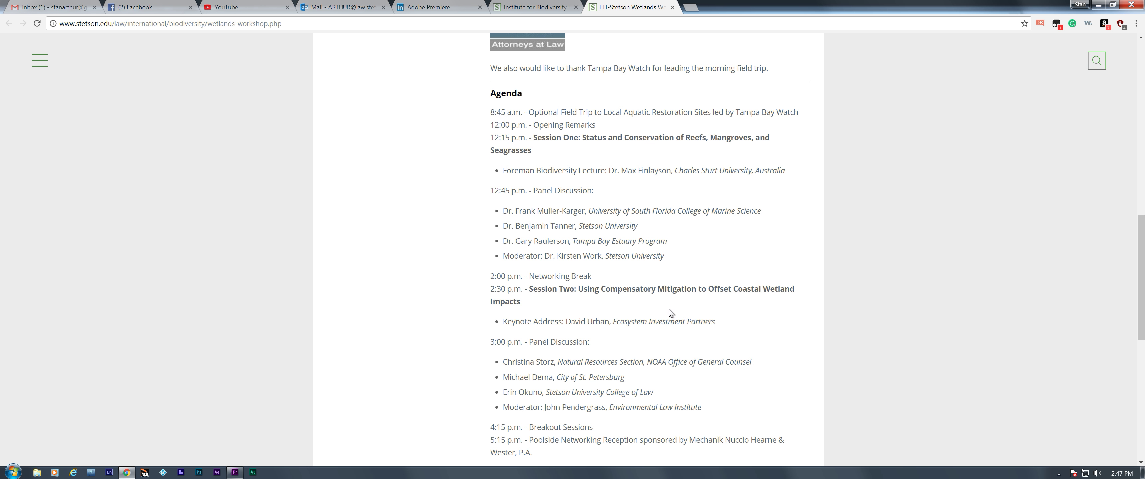
pyautogui.scroll(1, 667, 311)
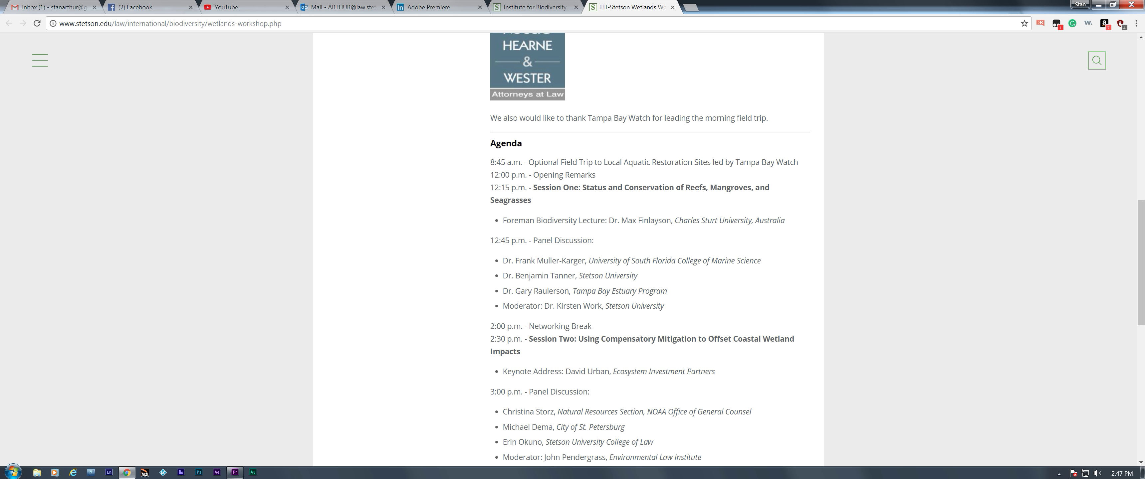
# Copy 'Charles Sturt University, Australia' from the workshop agenda.
pyautogui.moveTo(675, 221); pyautogui.dragTo(786, 222)
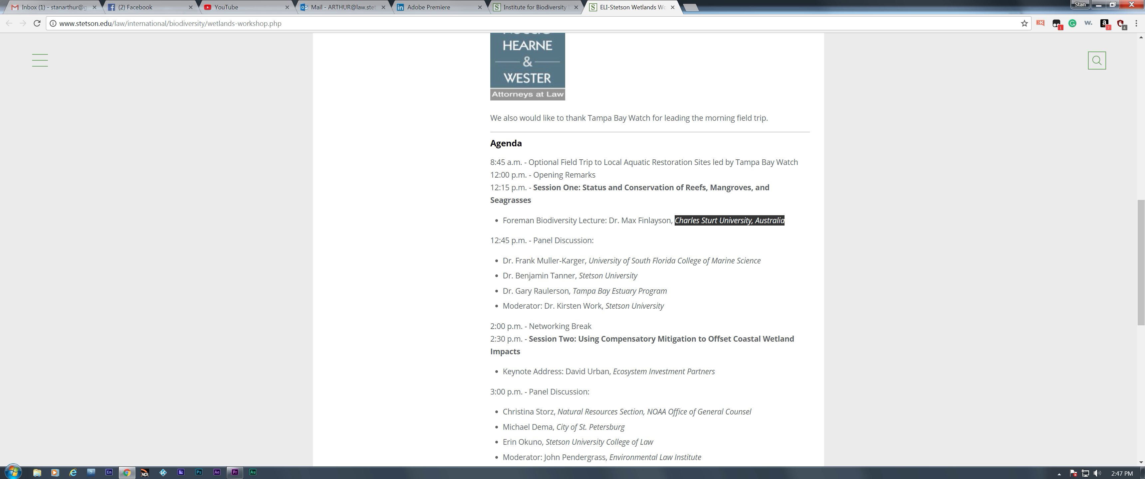
pyautogui.rightClick(736, 222)
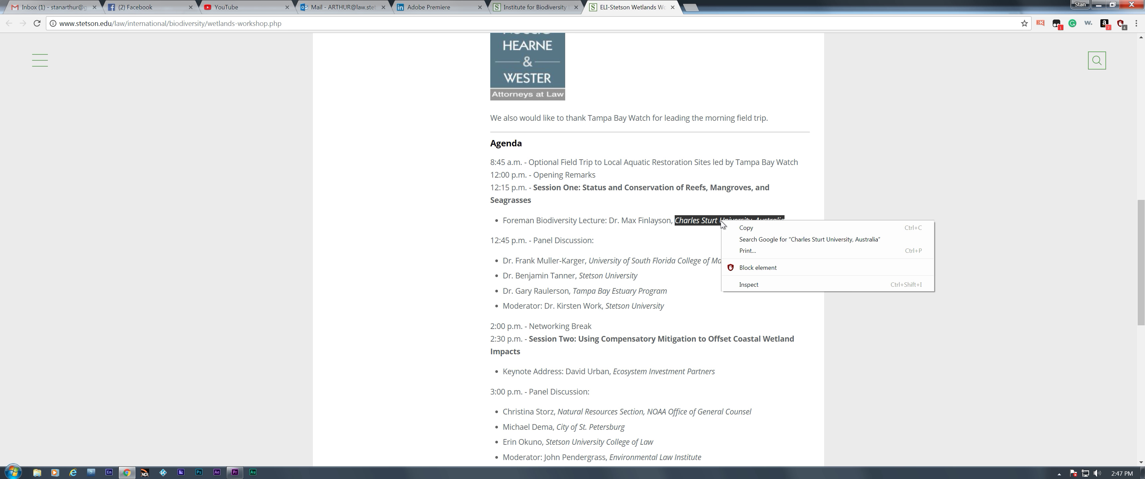
pyautogui.click(753, 228)
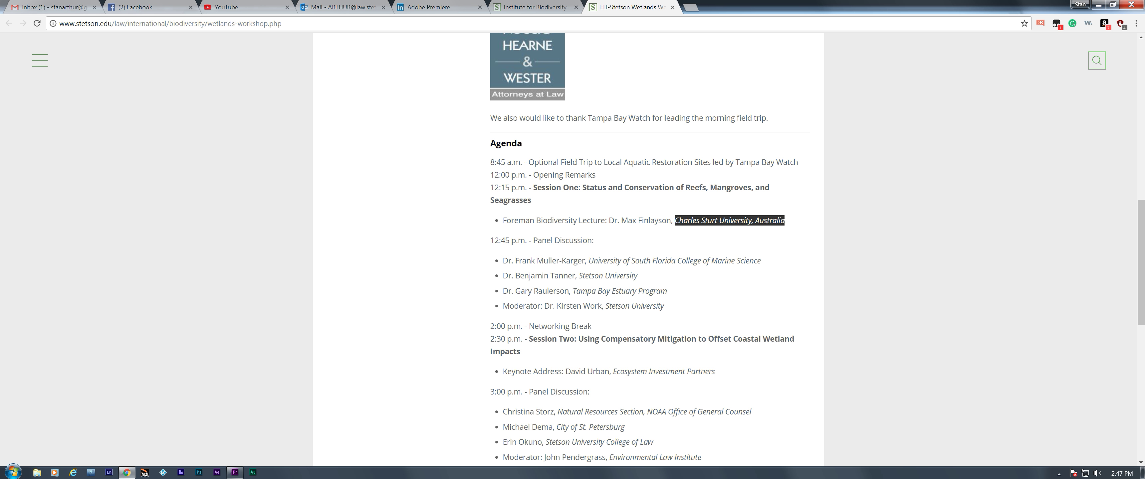
# Paste 'Charles Sturt University, Australia' over the lower third's second line and remove the leading space.
pyautogui.click(1098, 4)
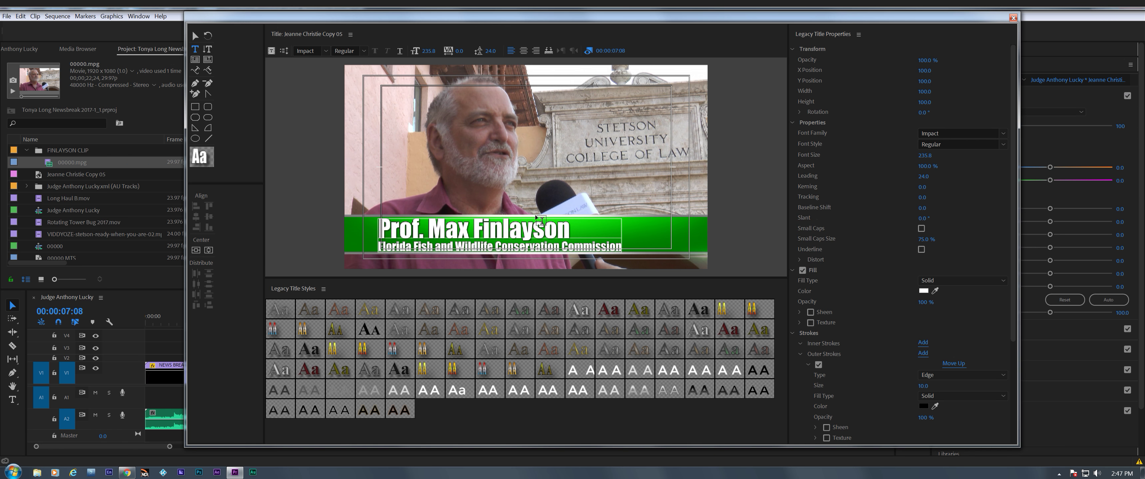
pyautogui.moveTo(378, 247); pyautogui.dragTo(653, 254)
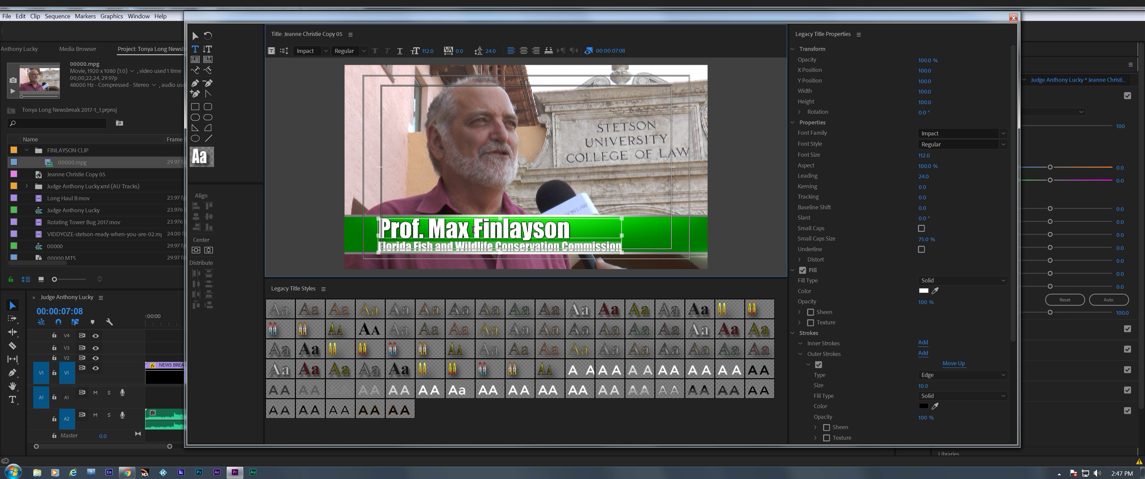
pyautogui.click(382, 245)
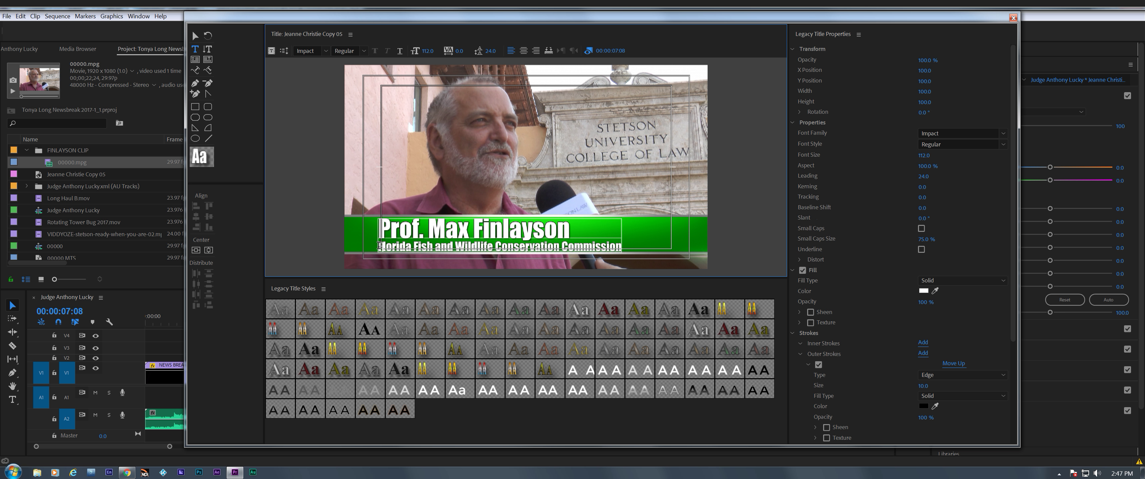
pyautogui.moveTo(378, 246); pyautogui.dragTo(745, 244)
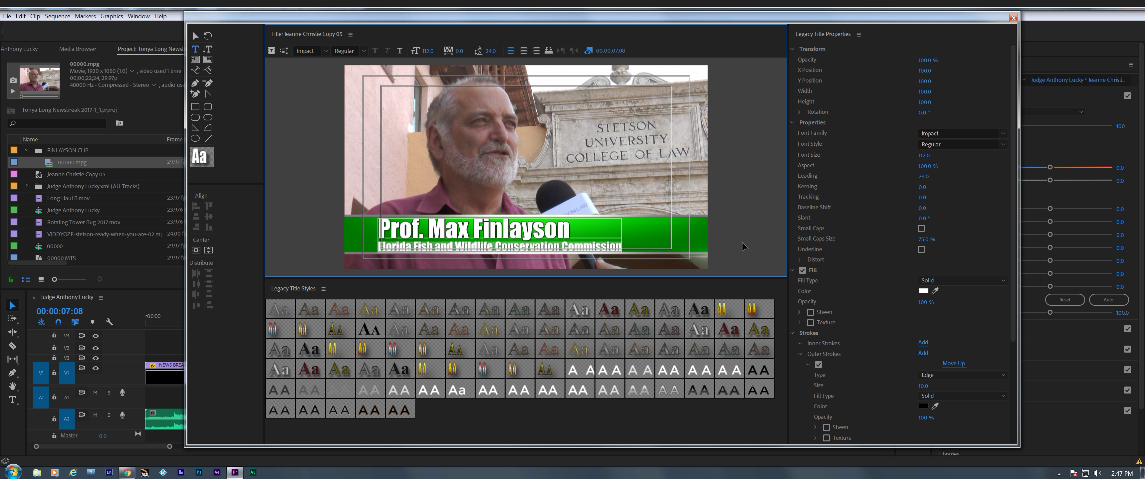
pyautogui.hotkey('ctrl', 'v')
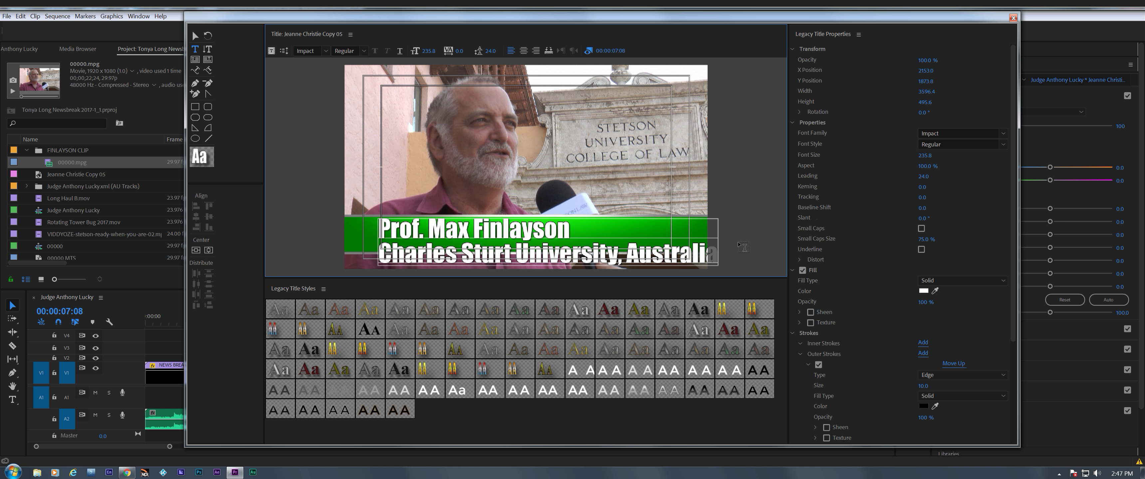
pyautogui.hotkey('ctrl', 'z')
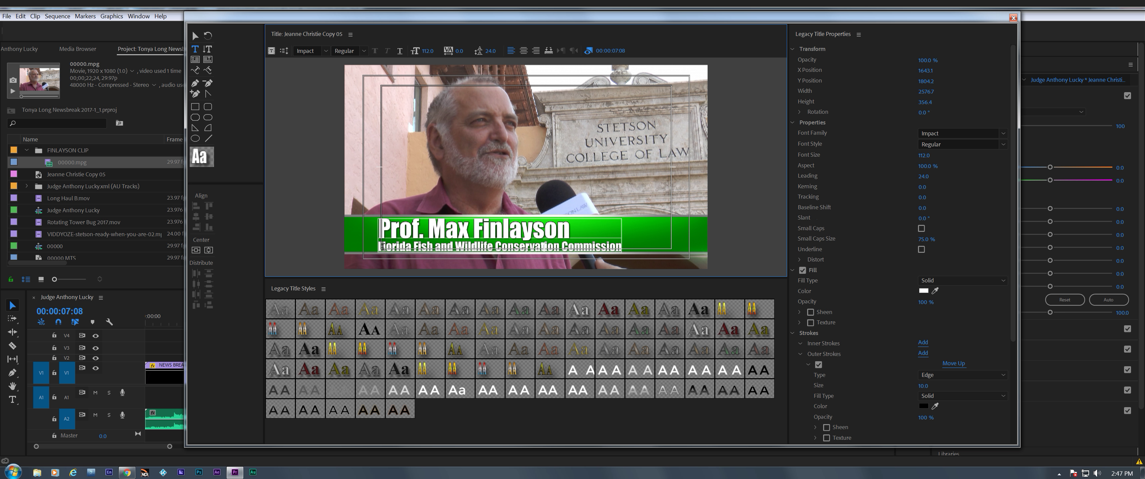
pyautogui.moveTo(395, 247); pyautogui.dragTo(686, 250)
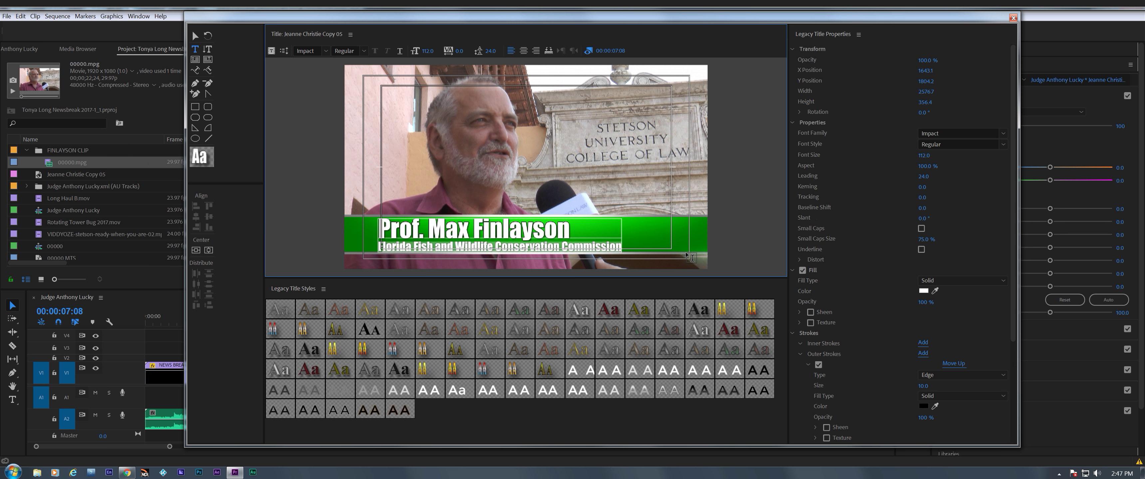
pyautogui.hotkey('ctrl', 'v')
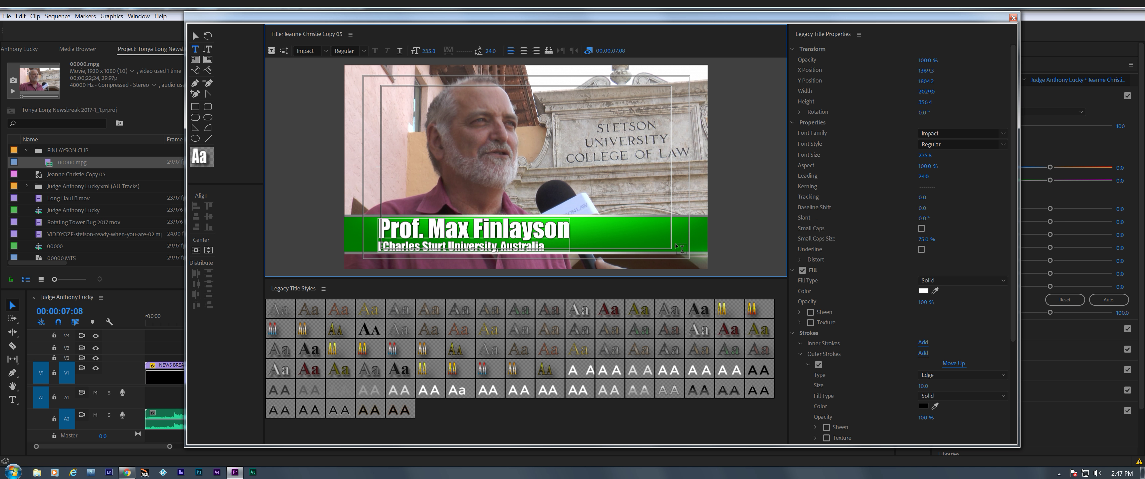
pyautogui.press('Delete')
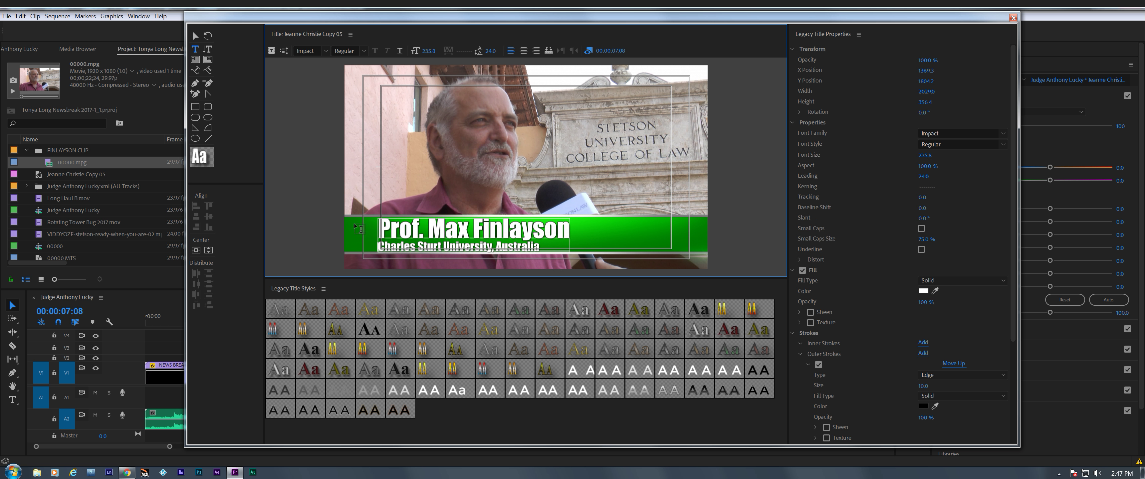
# Close the title editor and extend the A2 music clip to run longer.
pyautogui.click(1012, 18)
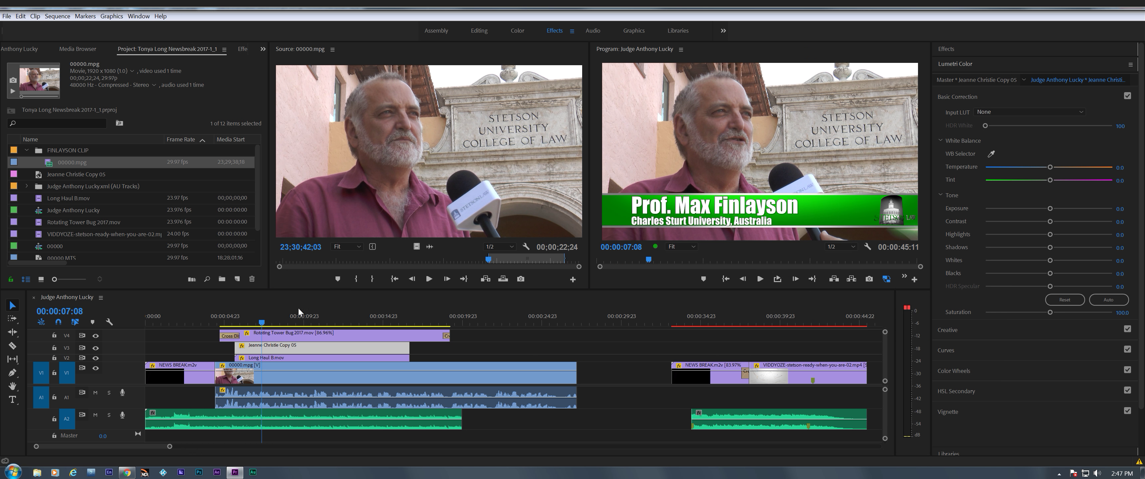
pyautogui.moveTo(216, 321); pyautogui.dragTo(445, 338)
pyautogui.moveTo(460, 425); pyautogui.dragTo(597, 425)
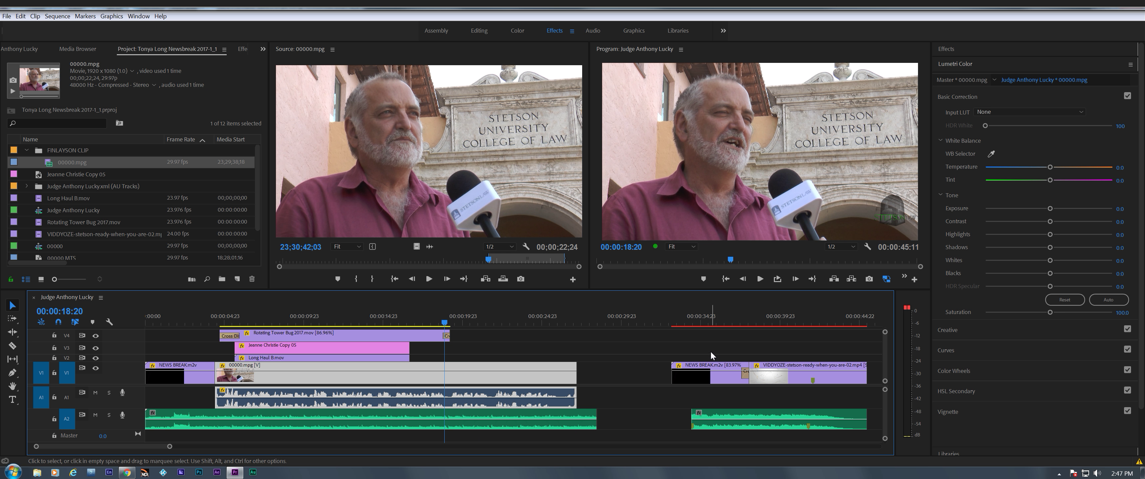
pyautogui.moveTo(711, 356); pyautogui.dragTo(762, 421)
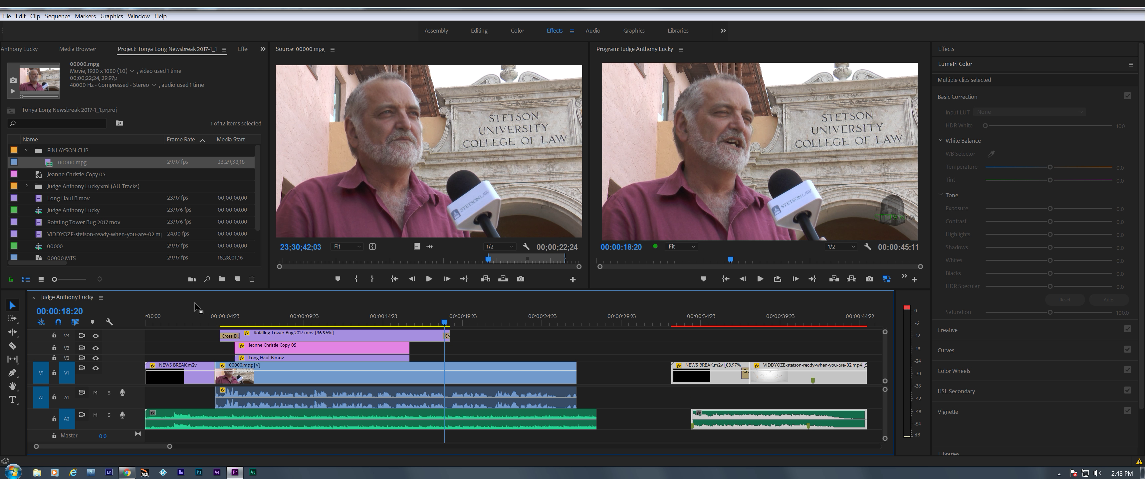
# Add a cross dissolve at the cut from the News Break intro into the interview.
pyautogui.moveTo(197, 318)
pyautogui.mouseDown()
pyautogui.moveTo(218, 318)
pyautogui.moveTo(201, 321)
pyautogui.mouseUp()
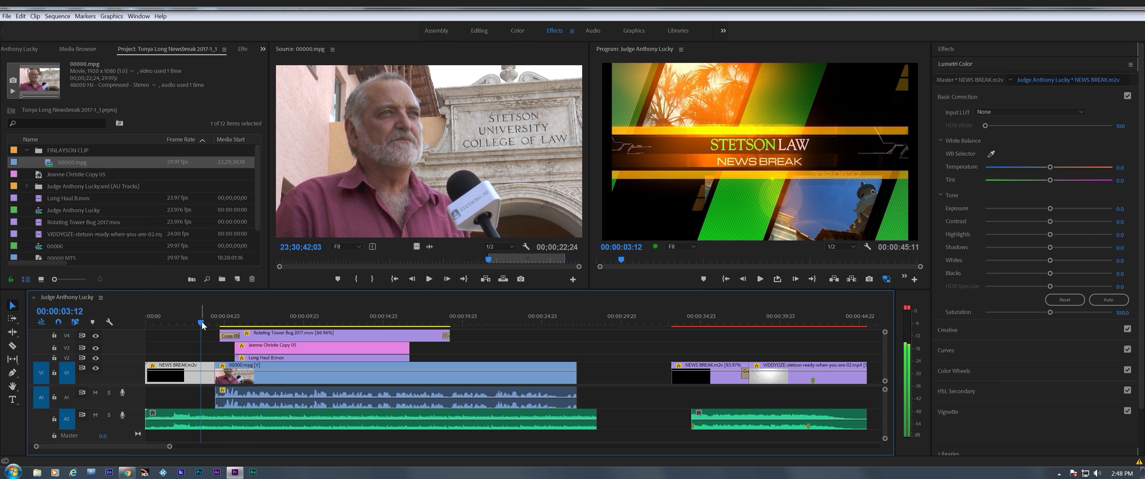
pyautogui.moveTo(239, 381); pyautogui.dragTo(232, 382)
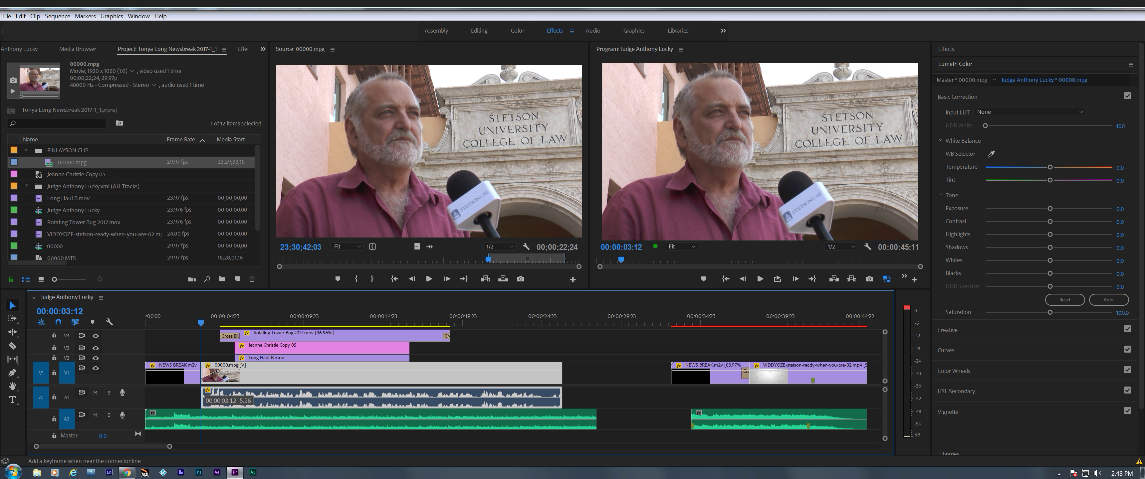
pyautogui.click(203, 320)
pyautogui.moveTo(201, 323); pyautogui.dragTo(194, 325)
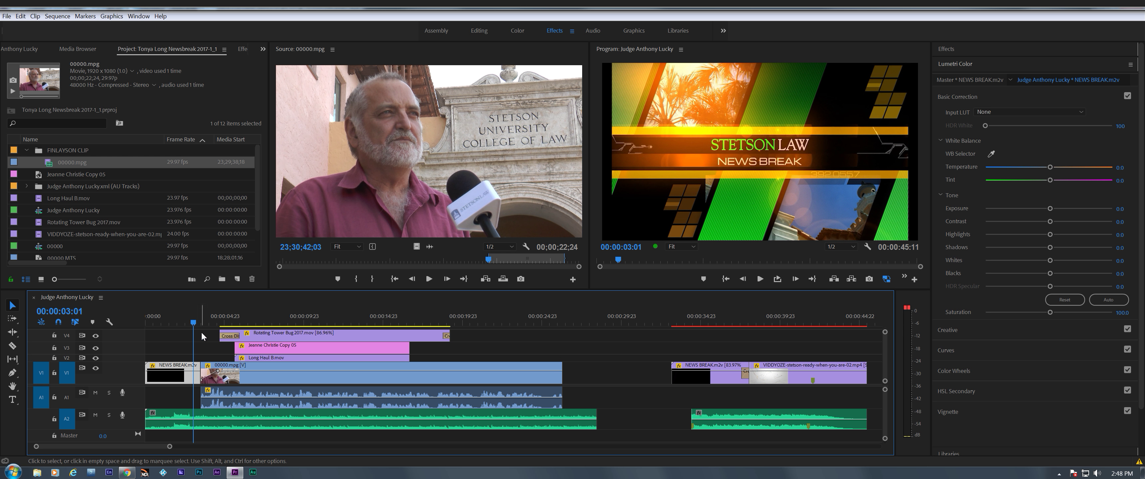
pyautogui.click(200, 326)
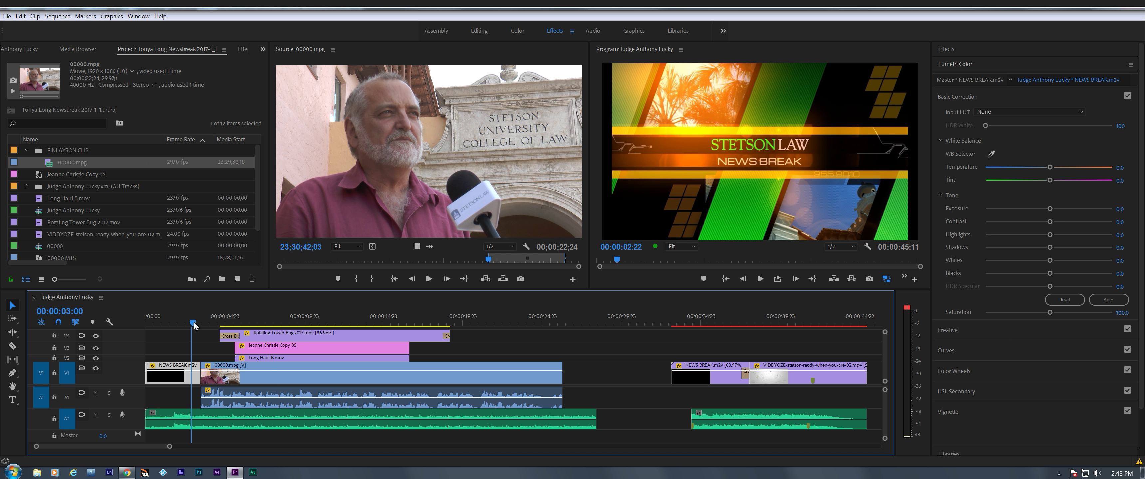
pyautogui.click(190, 337)
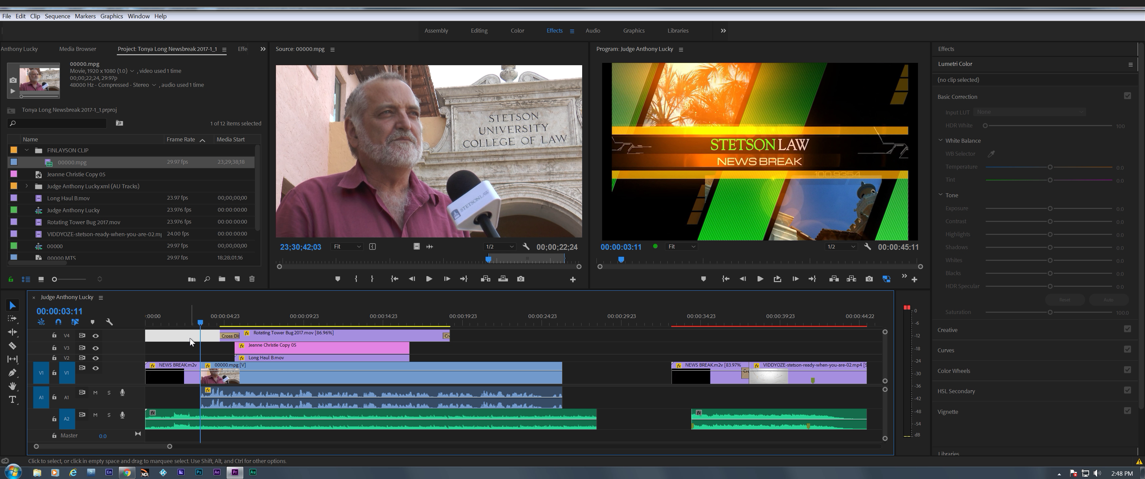
pyautogui.hotkey('ctrl', 'd')
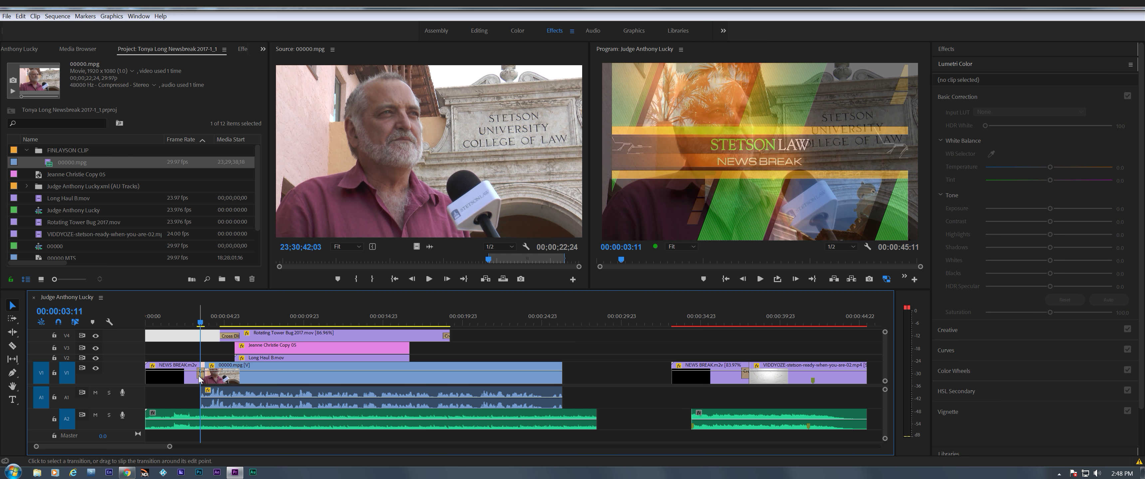
pyautogui.moveTo(201, 377); pyautogui.dragTo(210, 380)
pyautogui.click(210, 380)
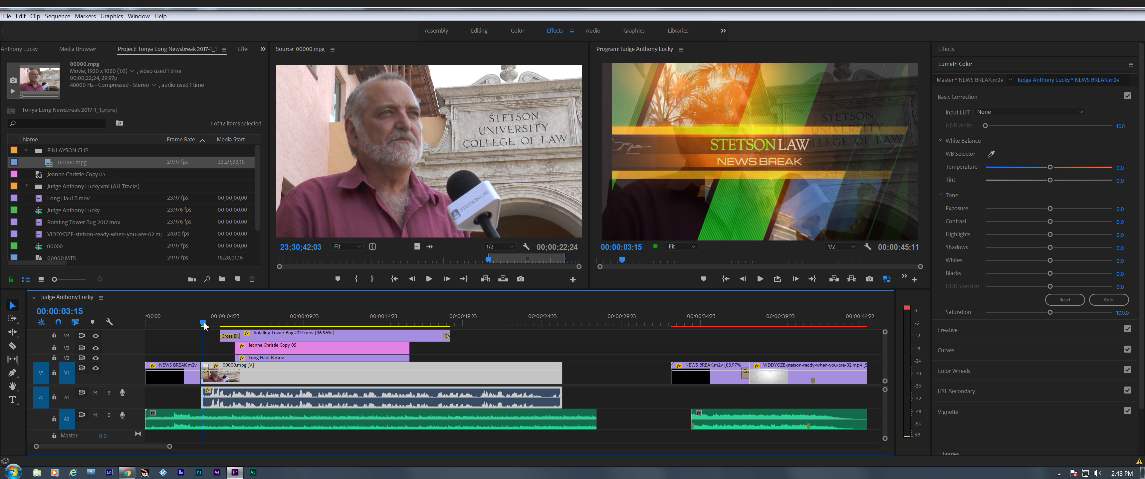
pyautogui.moveTo(208, 327); pyautogui.dragTo(197, 327)
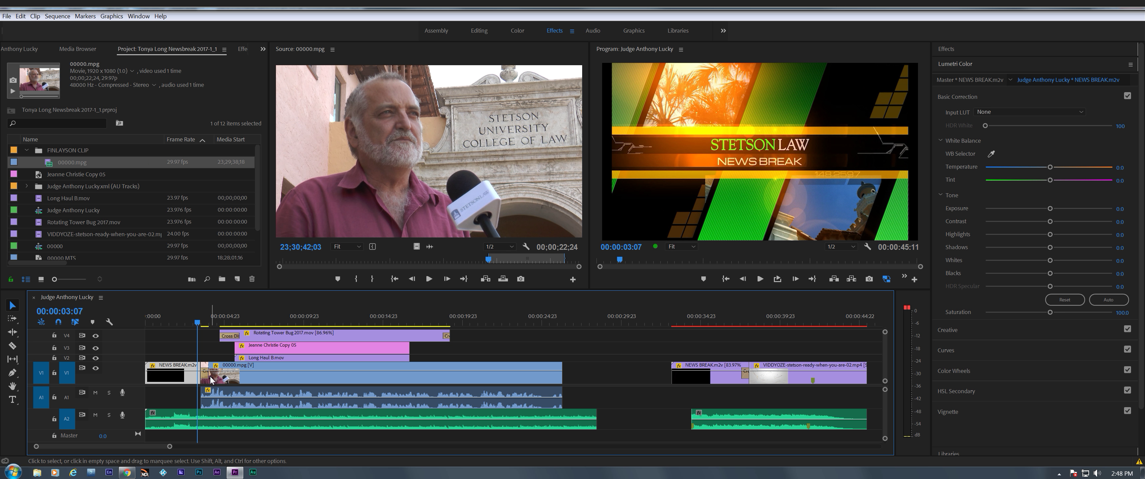
# Lengthen the cross dissolve and roll the intro-to-interview edit point later.
pyautogui.press('=')
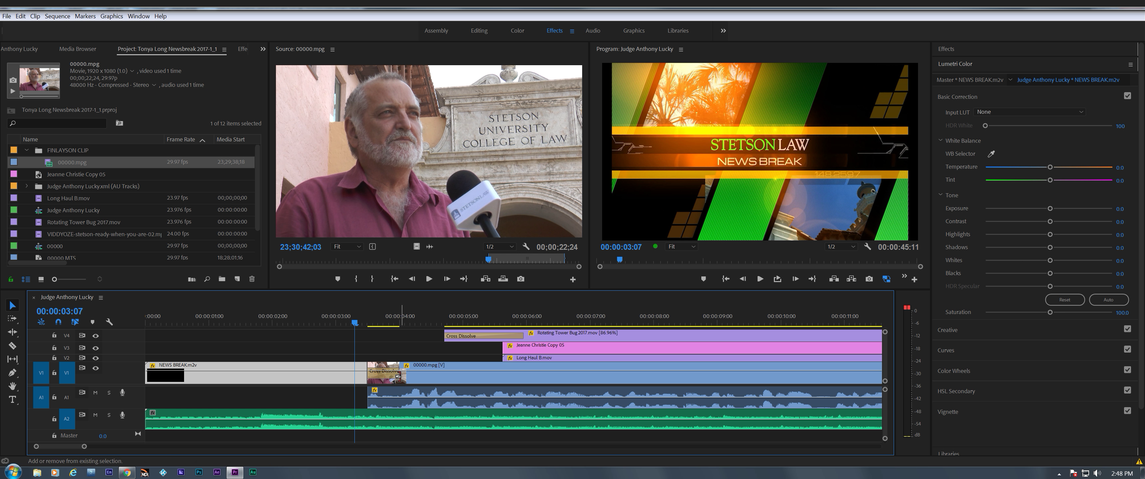
pyautogui.moveTo(398, 375); pyautogui.dragTo(433, 375)
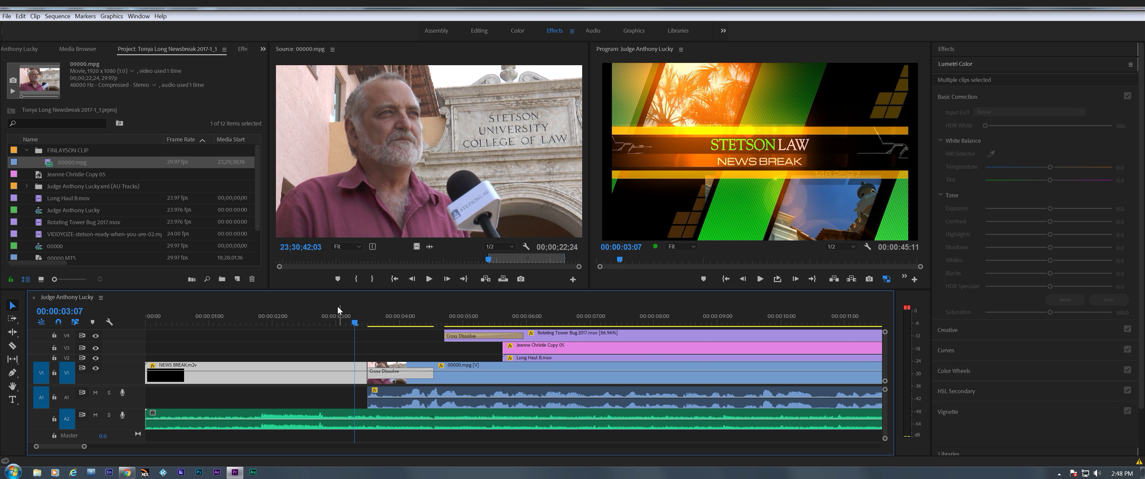
pyautogui.moveTo(338, 311); pyautogui.dragTo(394, 338)
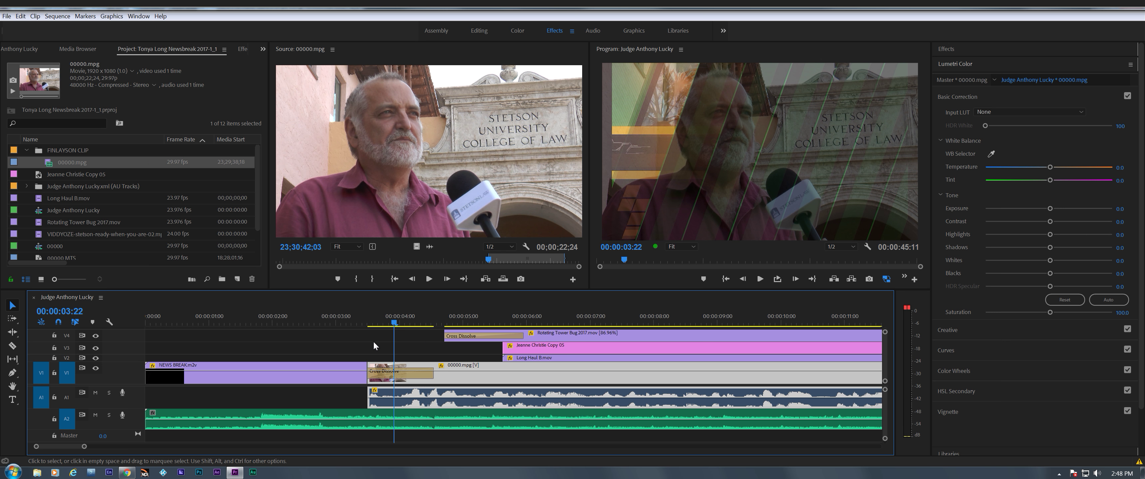
pyautogui.press('n')
pyautogui.moveTo(368, 371); pyautogui.dragTo(389, 371)
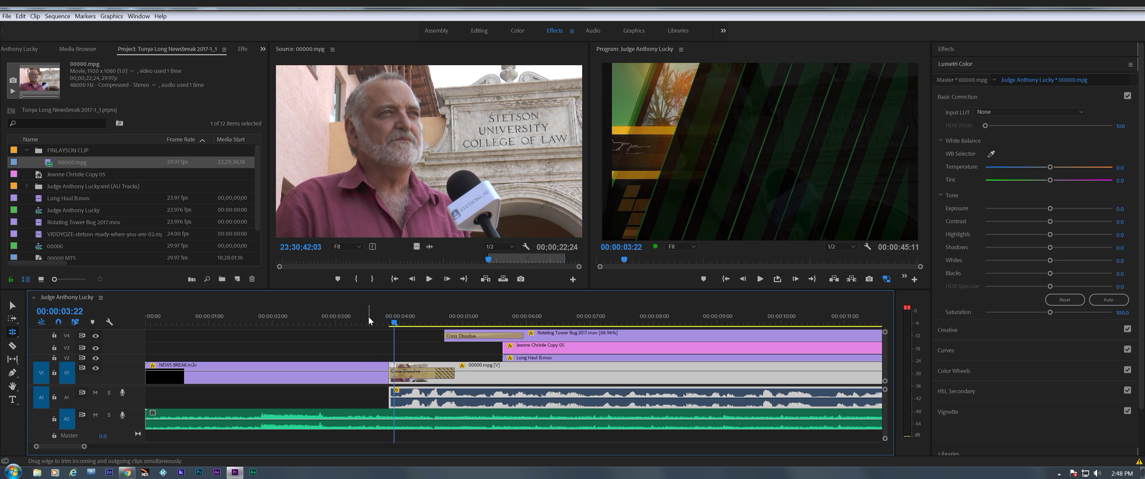
pyautogui.moveTo(362, 319); pyautogui.dragTo(415, 351)
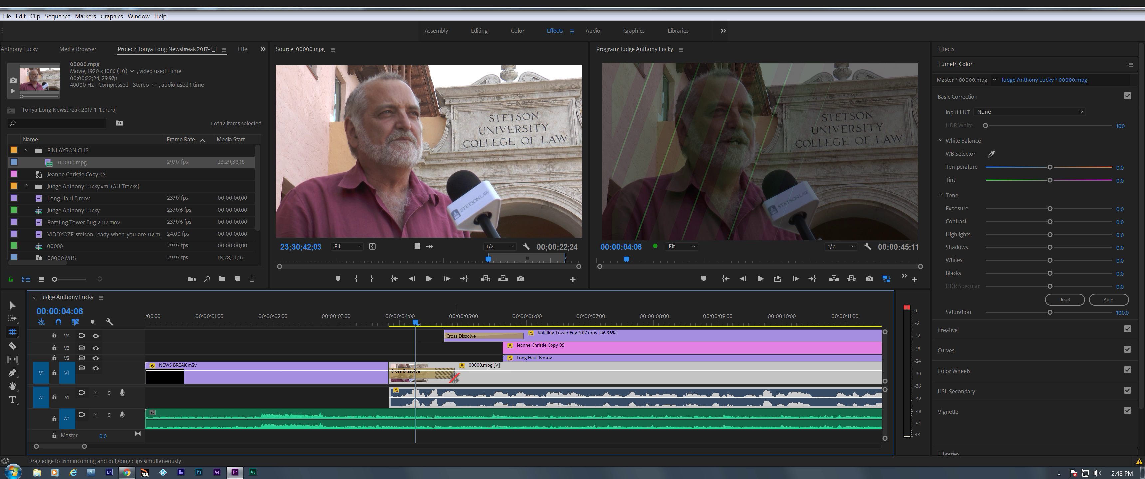
pyautogui.press('v')
# Shift the cross dissolve slightly earlier, preview it, and switch to the Audio workspace.
pyautogui.click(443, 382)
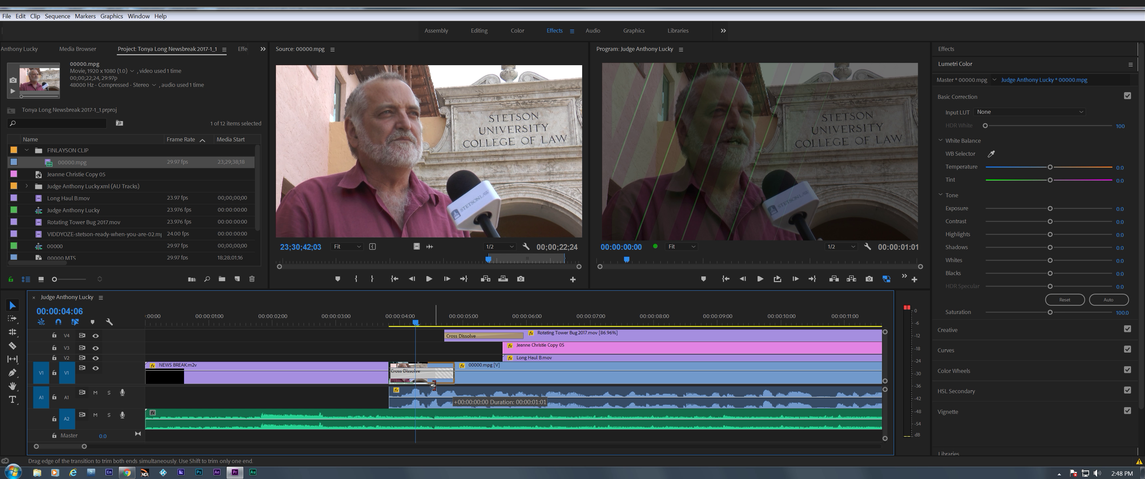
pyautogui.click(432, 384)
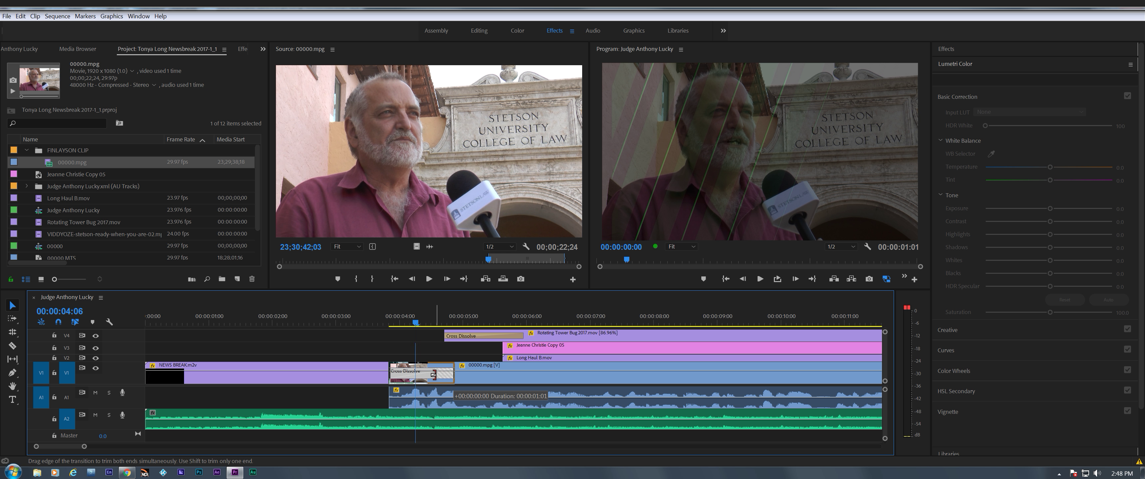
pyautogui.moveTo(433, 376); pyautogui.dragTo(403, 377)
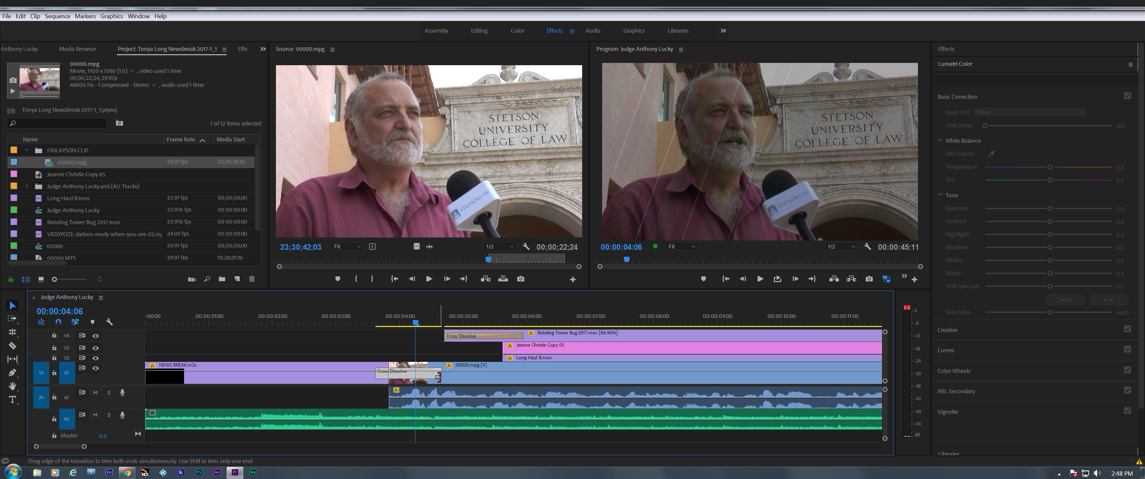
pyautogui.click(347, 320)
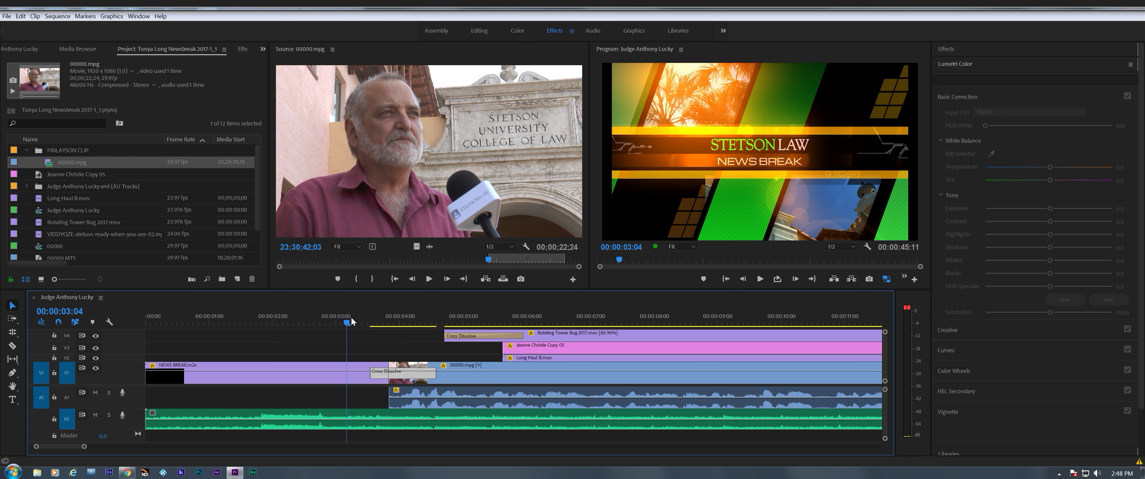
pyautogui.moveTo(351, 320); pyautogui.dragTo(386, 341)
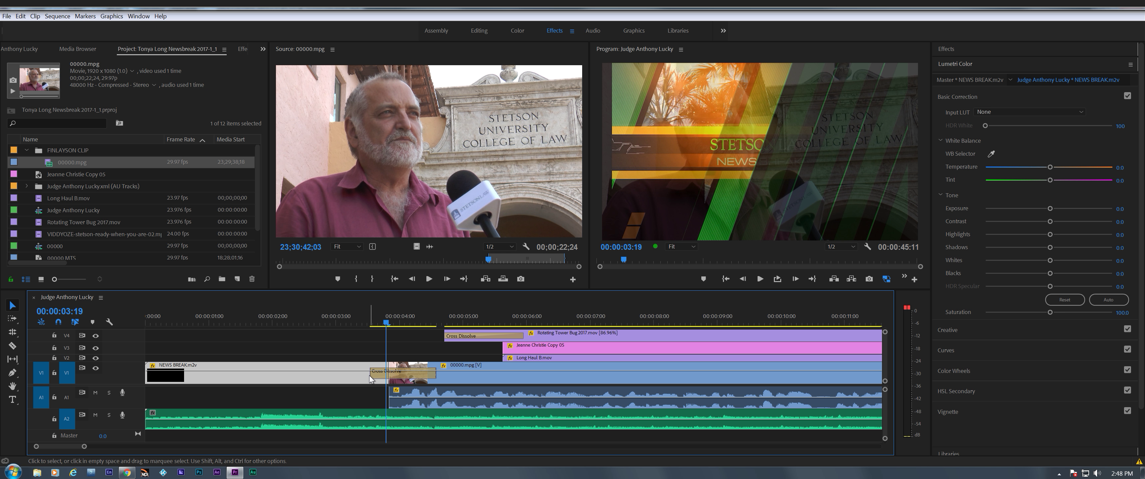
pyautogui.moveTo(411, 378); pyautogui.dragTo(387, 377)
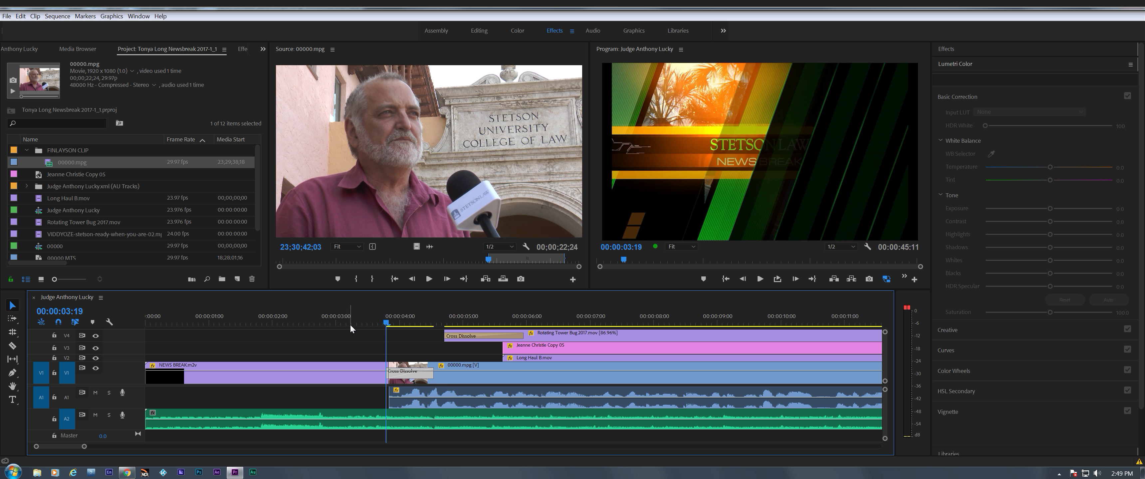
pyautogui.click(376, 323)
pyautogui.moveTo(375, 323); pyautogui.dragTo(462, 351)
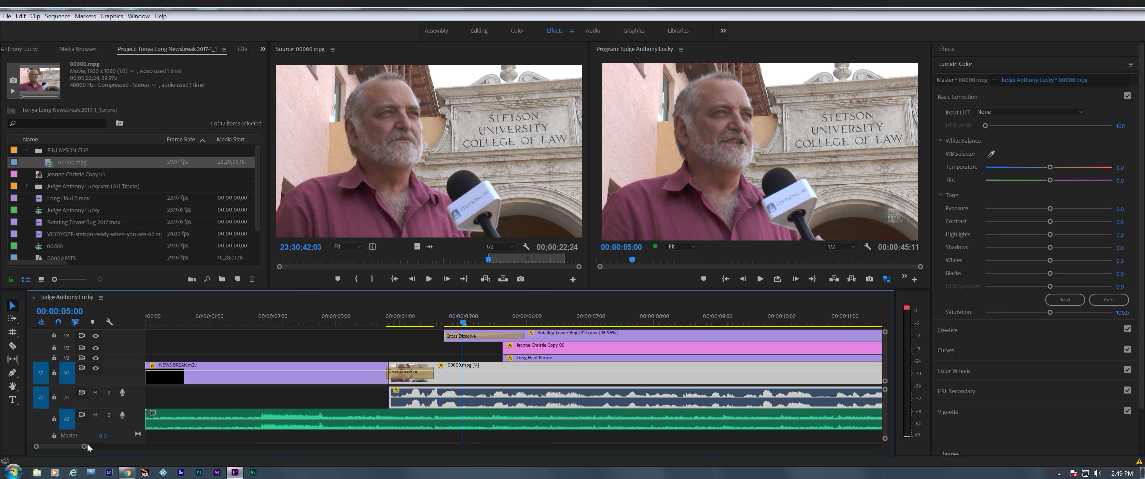
pyautogui.moveTo(84, 448); pyautogui.dragTo(173, 446)
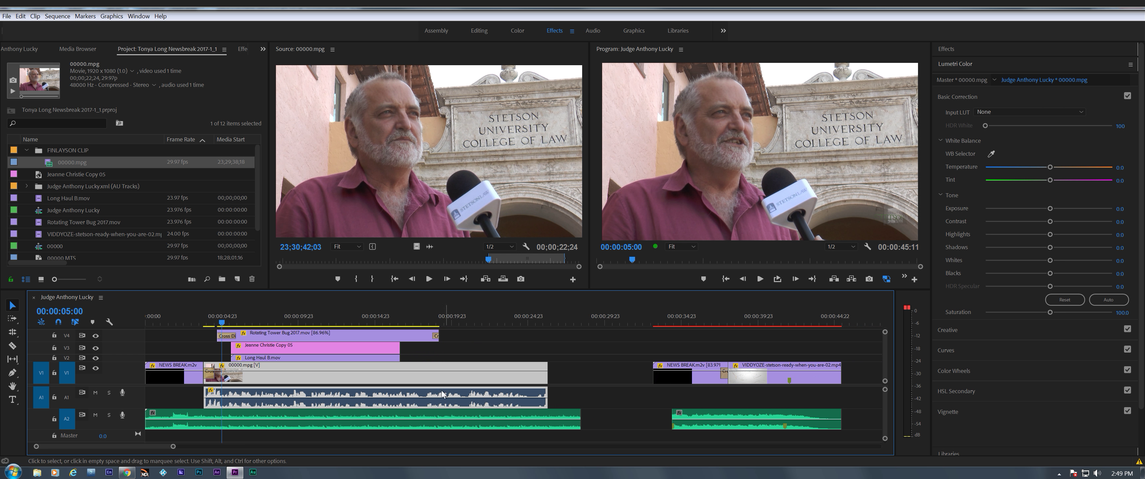
pyautogui.click(595, 30)
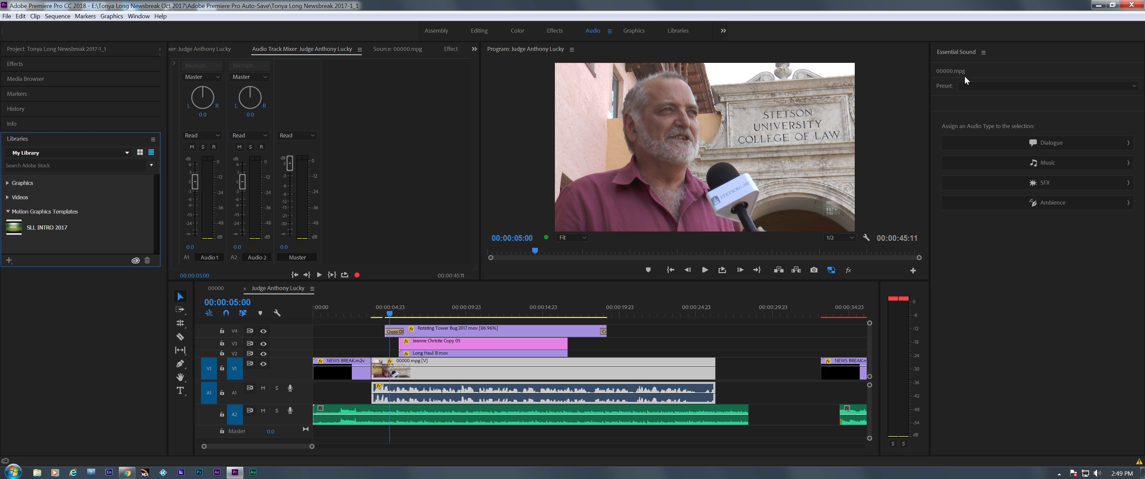
# Apply the Dialogue Balanced Male Voice preset to the interview audio in Essential Sound.
pyautogui.click(967, 85)
pyautogui.moveTo(994, 99)
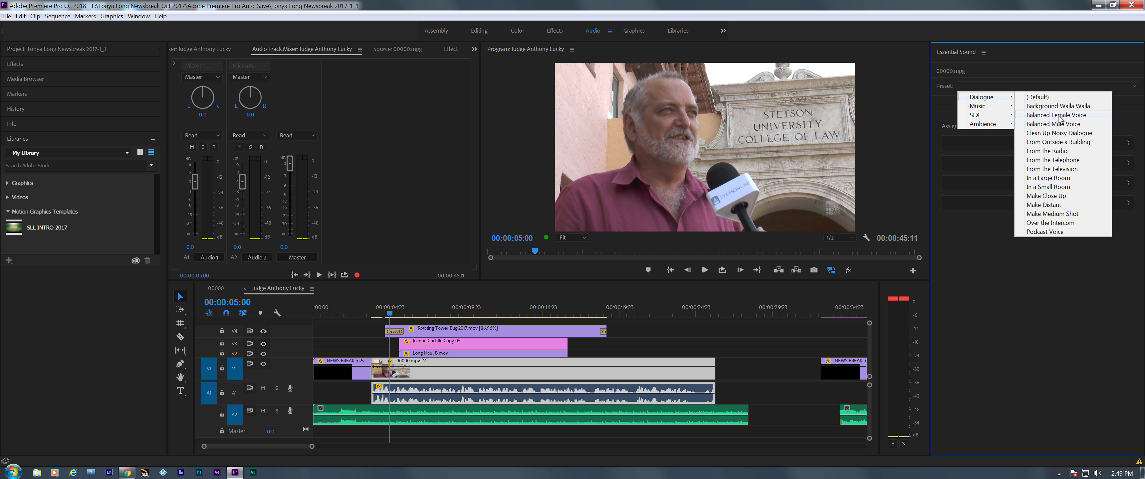
pyautogui.click(1055, 125)
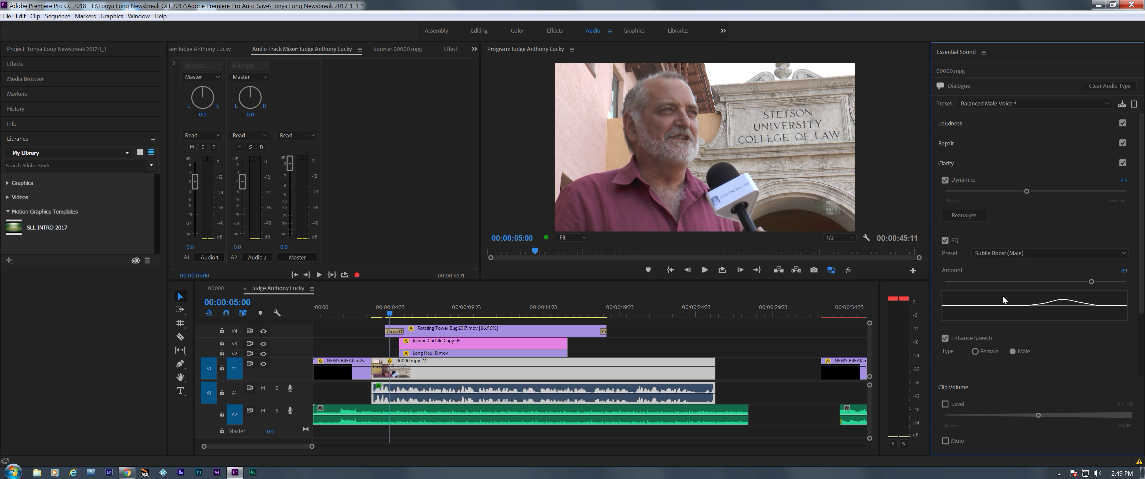
# Enable Clip Volume and lower the interview clip to -14.1 dB while playing back.
pyautogui.click(357, 311)
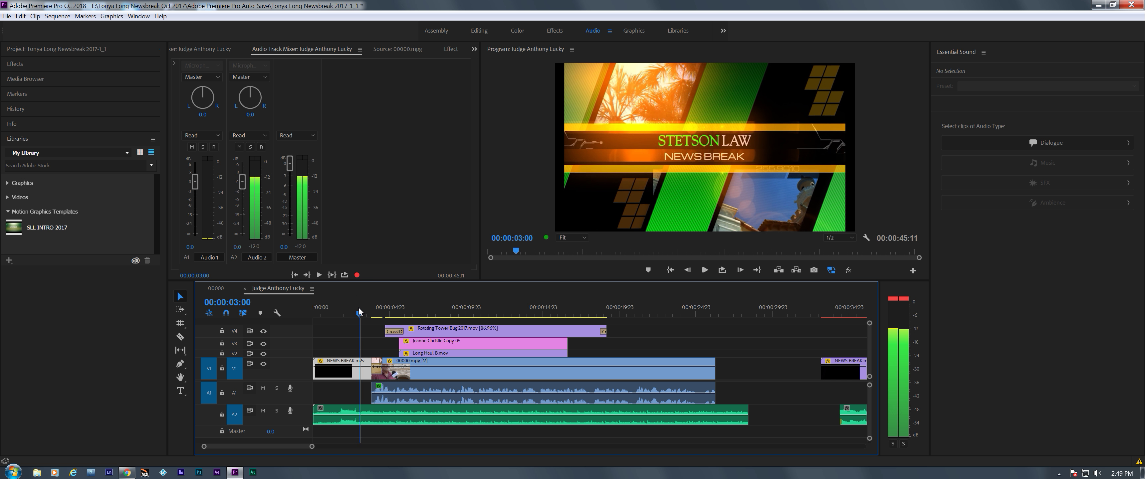
pyautogui.press('space')
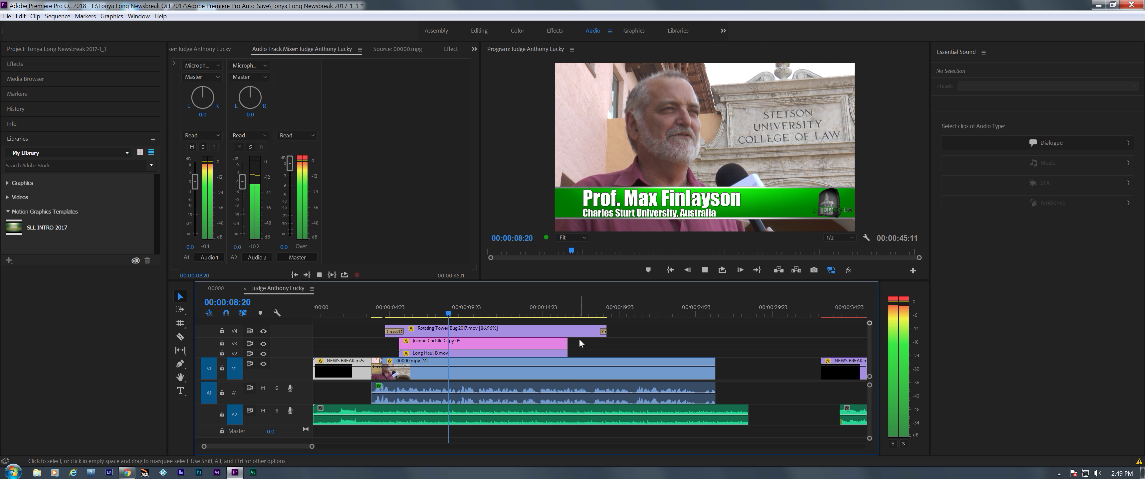
pyautogui.press('space')
pyautogui.press('d')
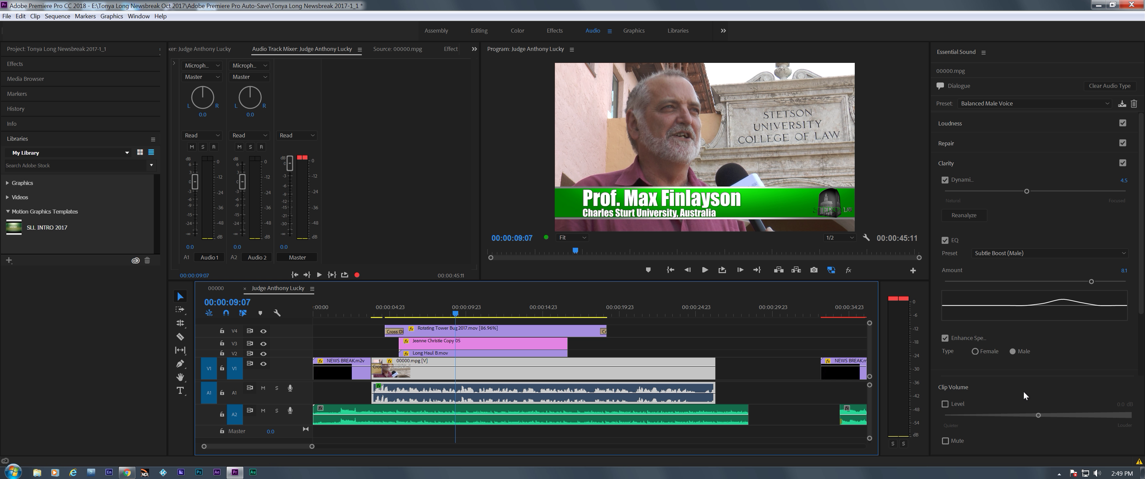
pyautogui.click(944, 404)
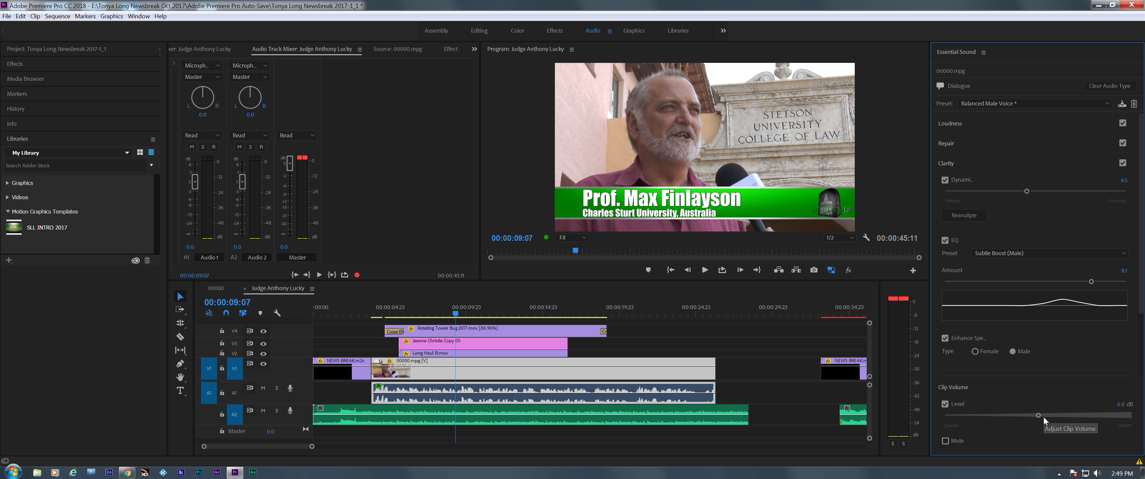
pyautogui.press('space')
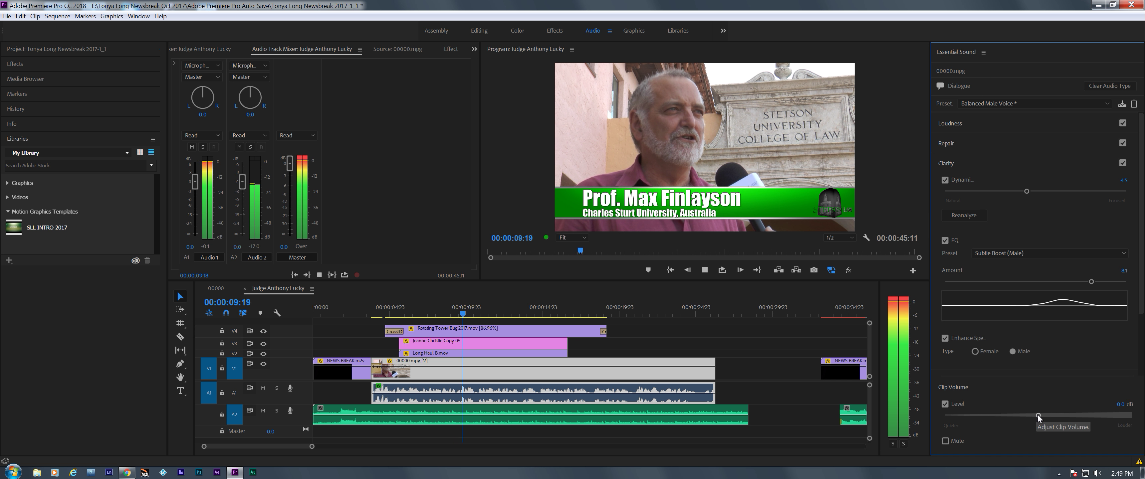
pyautogui.moveTo(1037, 415); pyautogui.dragTo(998, 418)
pyautogui.click(898, 301)
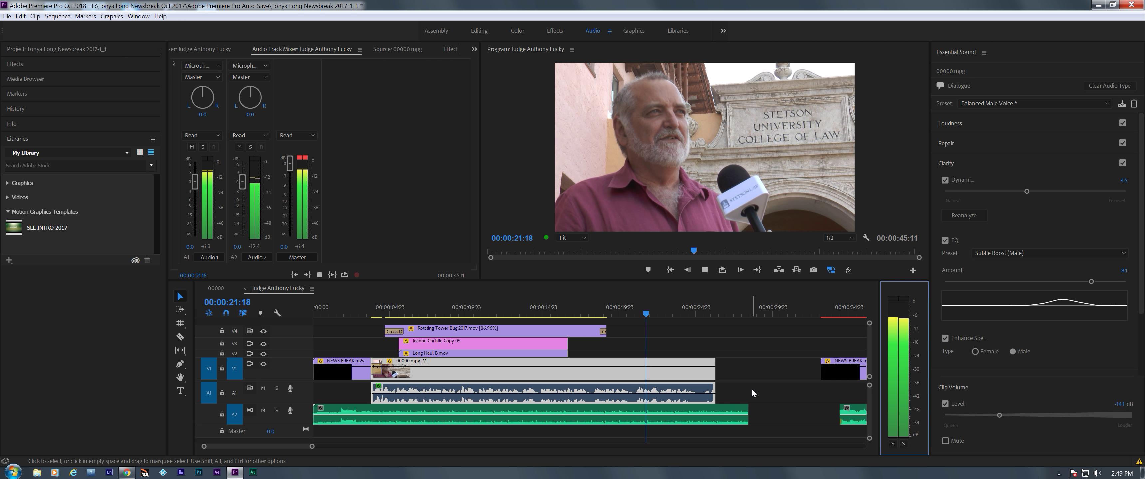
pyautogui.press('space')
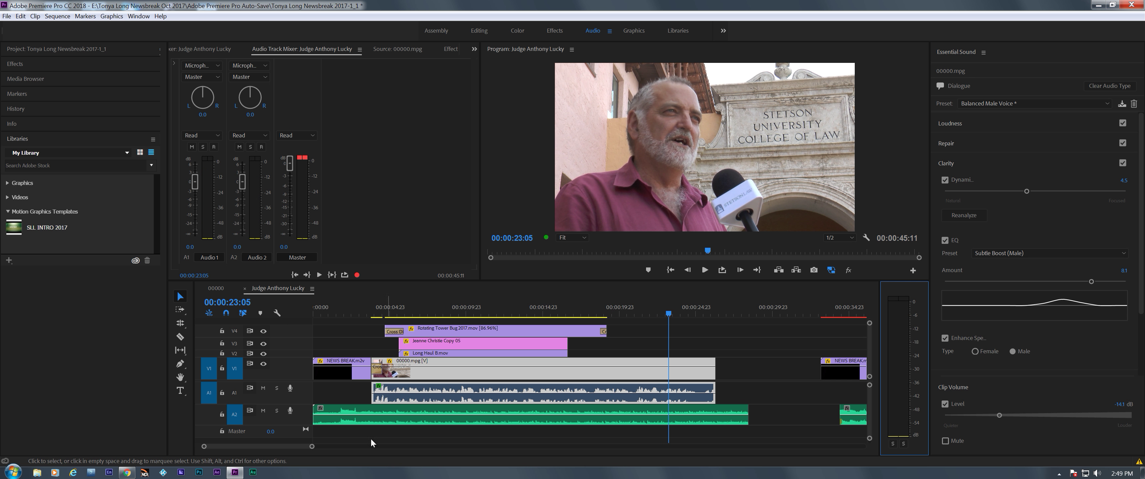
# Select the closing V1 NEWS BREAK clips plus the A2 music and shift them about 6:20 earlier.
pyautogui.moveTo(311, 446); pyautogui.dragTo(340, 451)
pyautogui.moveTo(704, 355); pyautogui.dragTo(761, 379)
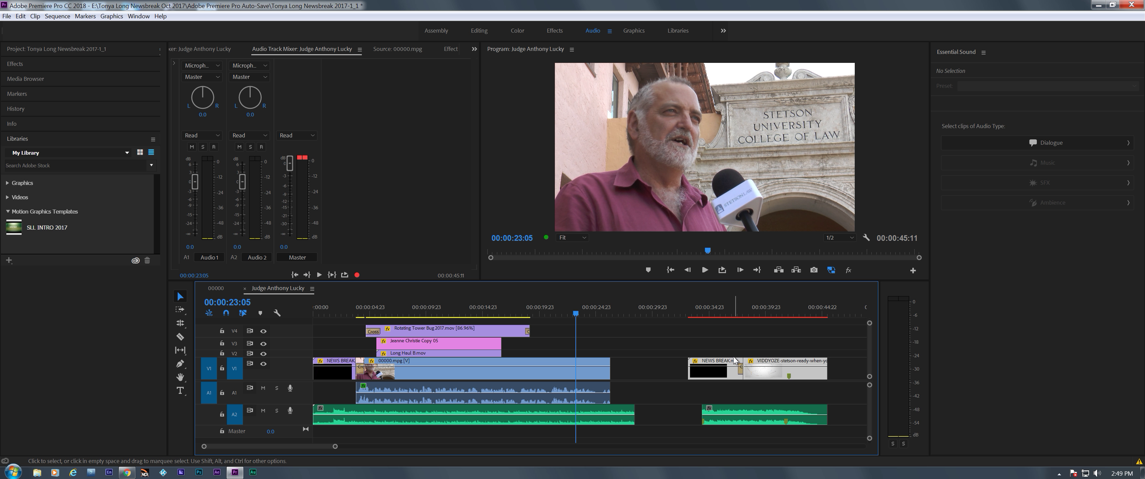
pyautogui.moveTo(751, 347); pyautogui.dragTo(729, 418)
pyautogui.moveTo(728, 378); pyautogui.dragTo(653, 378)
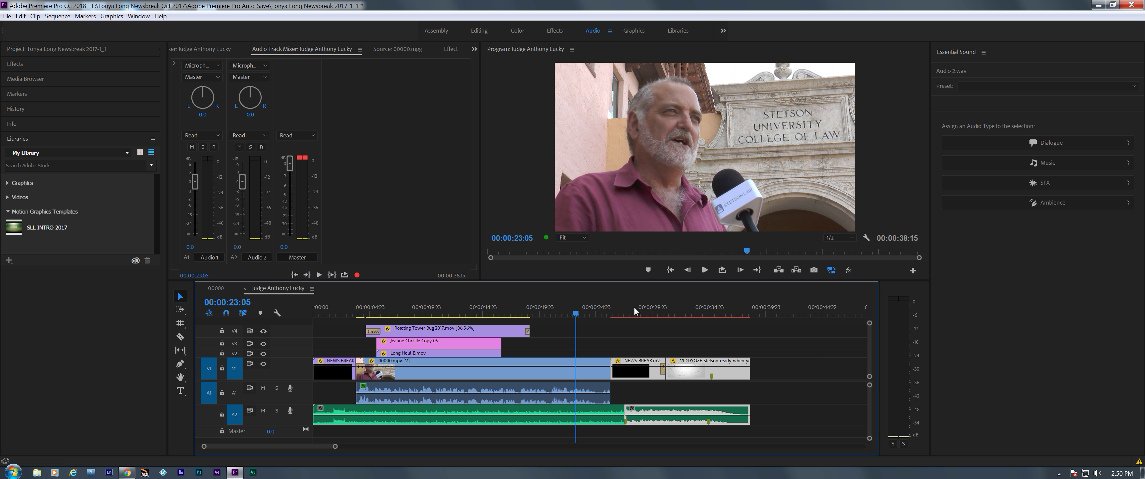
pyautogui.click(624, 314)
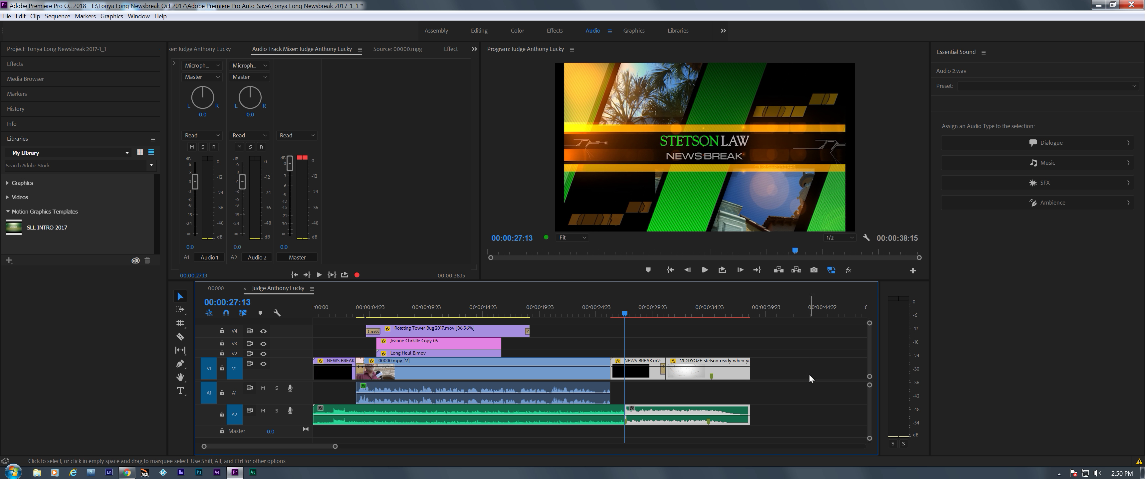
pyautogui.click(797, 394)
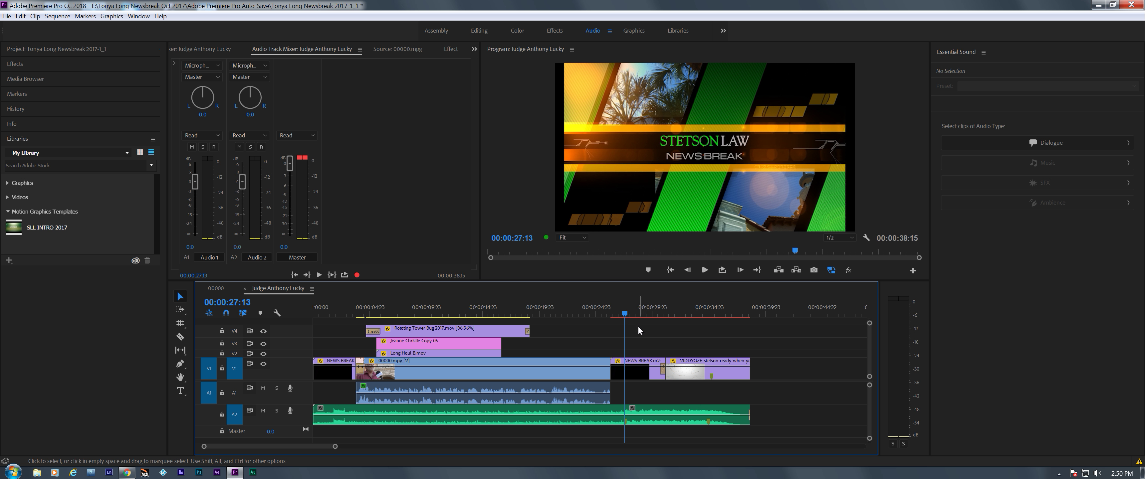
pyautogui.press('=')
pyautogui.press('=')
pyautogui.press('=')
pyautogui.press('=')
pyautogui.press('=')
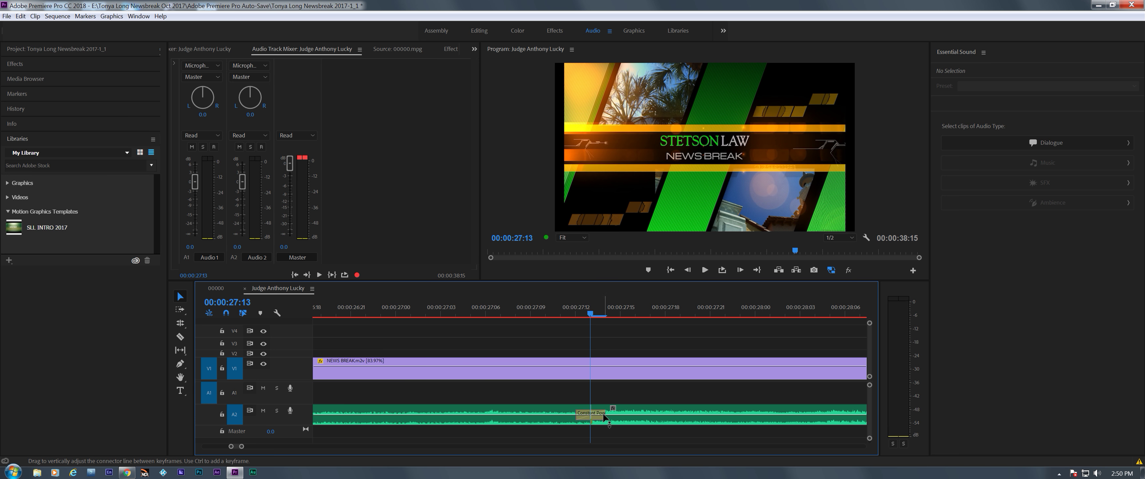
# Widen the Constant Power crossfade on A2 to the right and play through it to check.
pyautogui.click(602, 421)
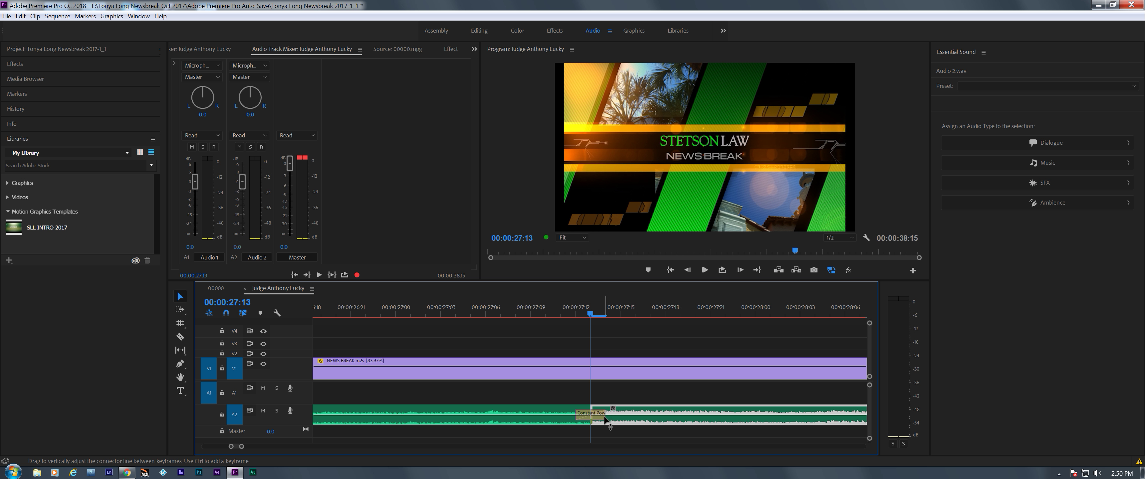
pyautogui.moveTo(604, 418); pyautogui.dragTo(634, 417)
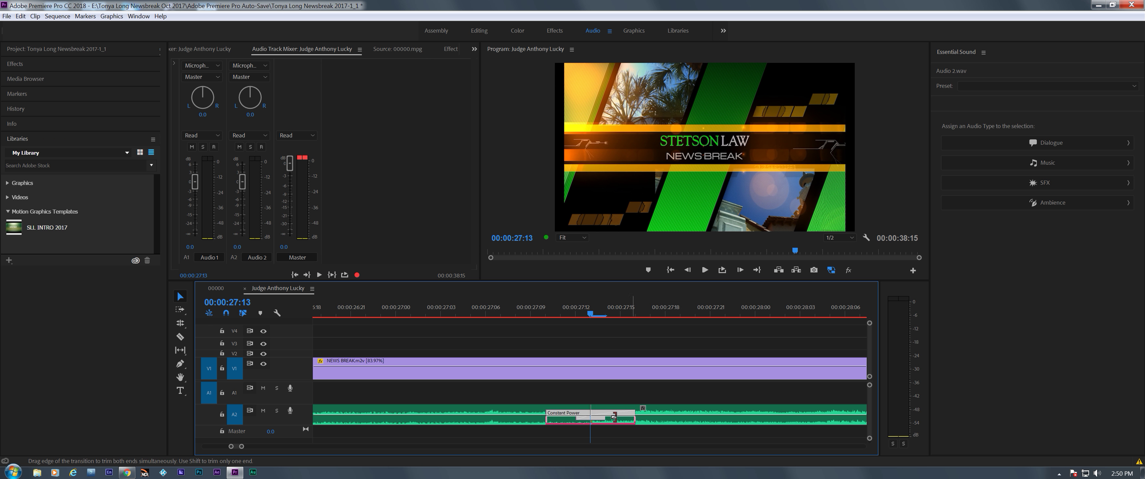
pyautogui.click(433, 312)
pyautogui.press('space')
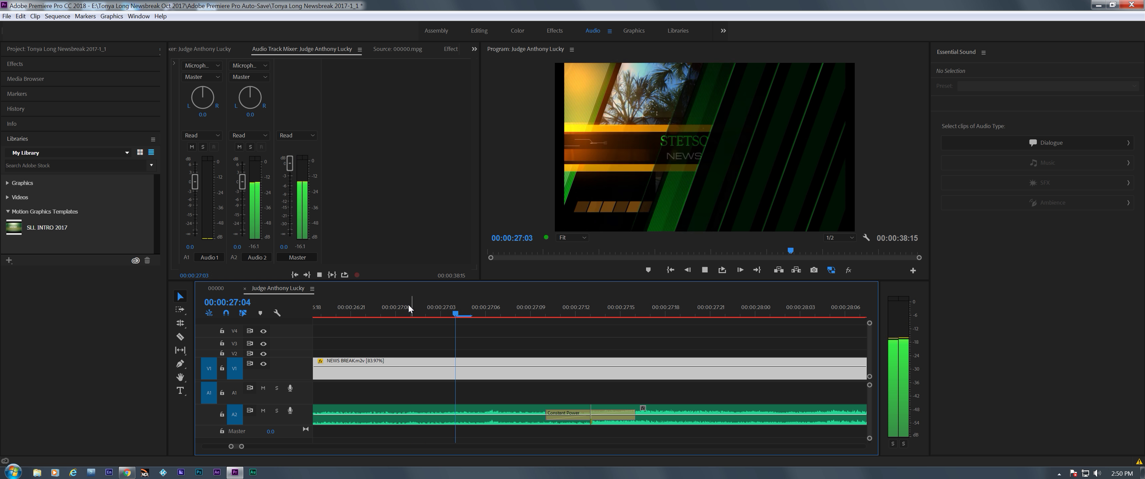
pyautogui.press('space')
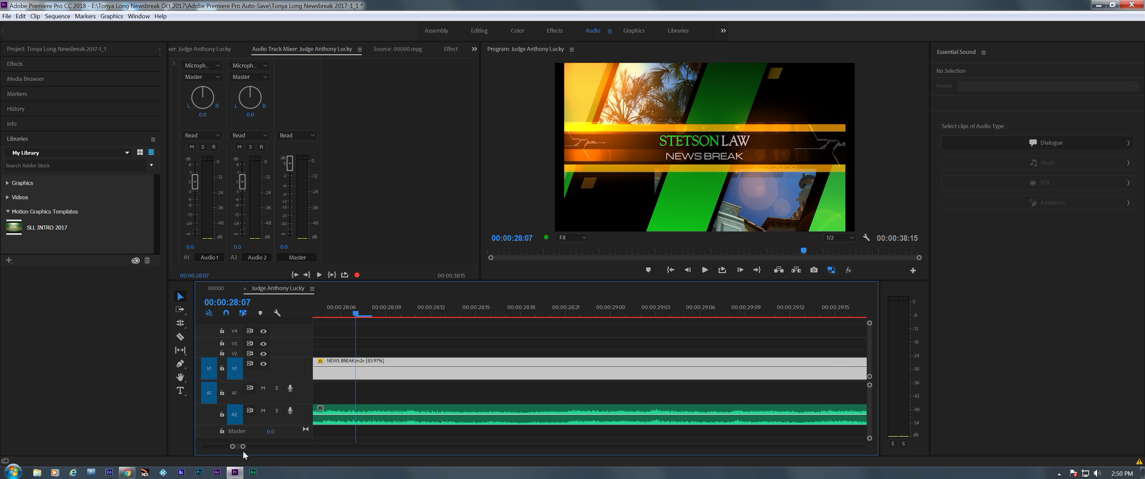
pyautogui.moveTo(241, 446); pyautogui.dragTo(293, 450)
pyautogui.scroll(3, 294, 450)
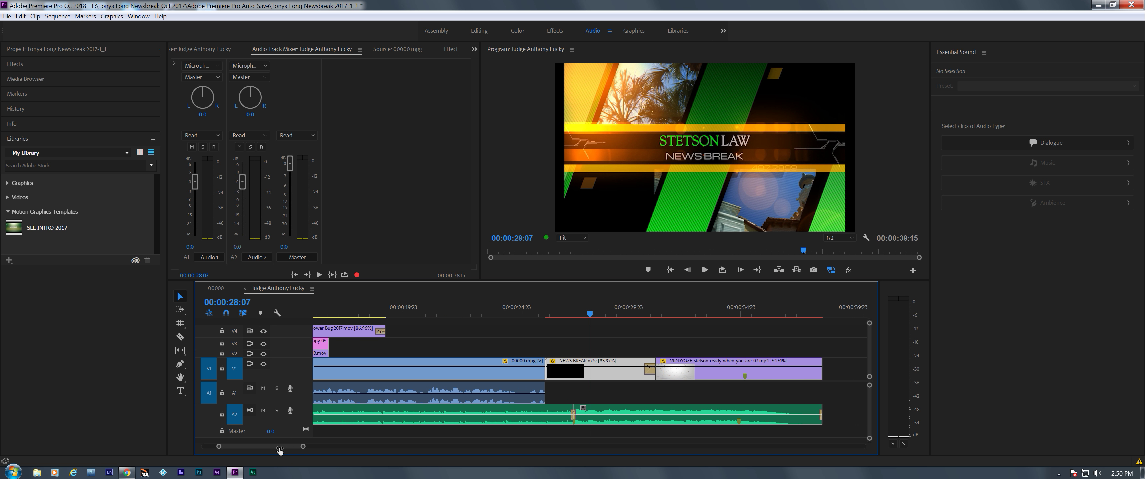
# Find the interview's last frame and move the closing clips and music left to close the gap.
pyautogui.click(516, 370)
pyautogui.click(498, 311)
pyautogui.press('space')
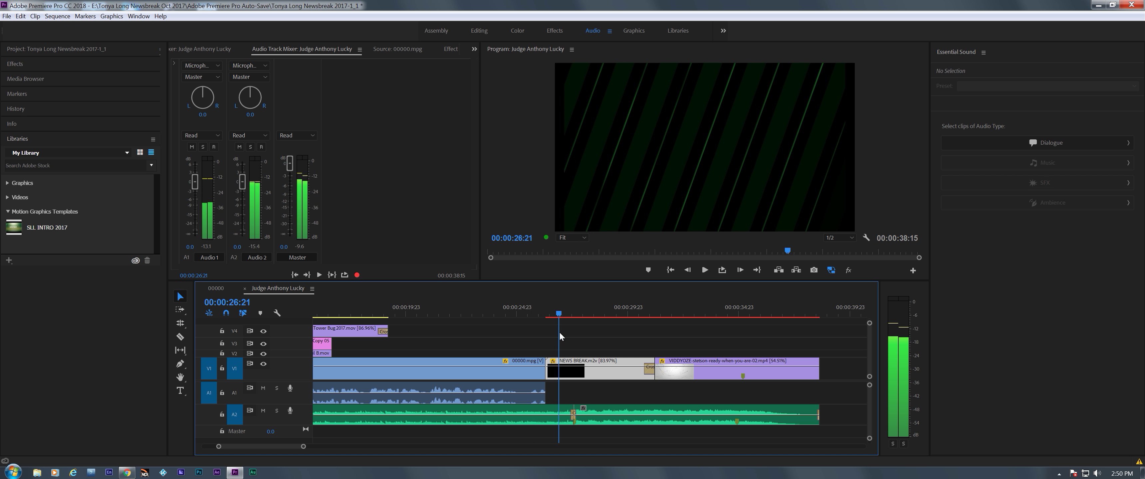
pyautogui.click(530, 333)
pyautogui.moveTo(626, 343); pyautogui.dragTo(705, 419)
pyautogui.moveTo(517, 312); pyautogui.dragTo(520, 333)
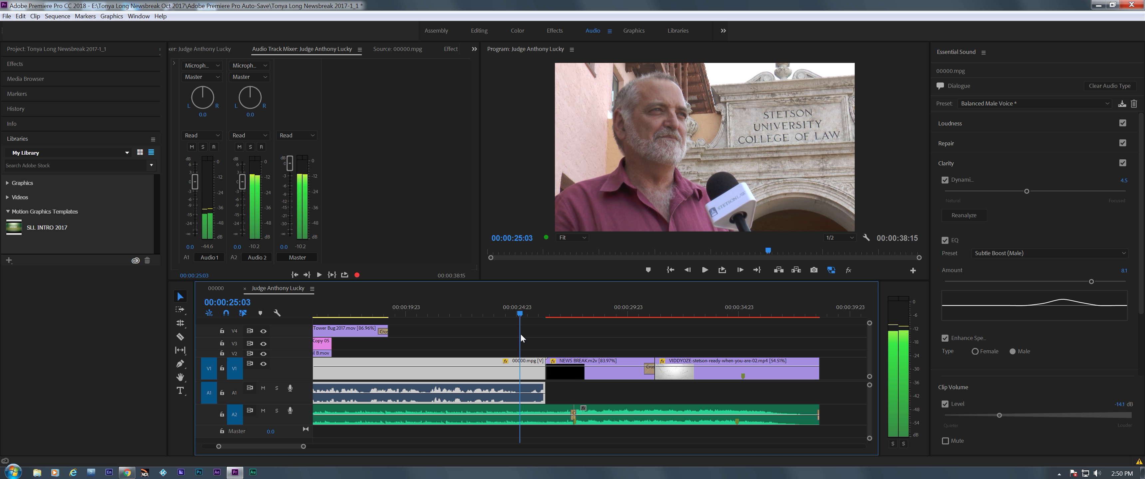
pyautogui.click(633, 371)
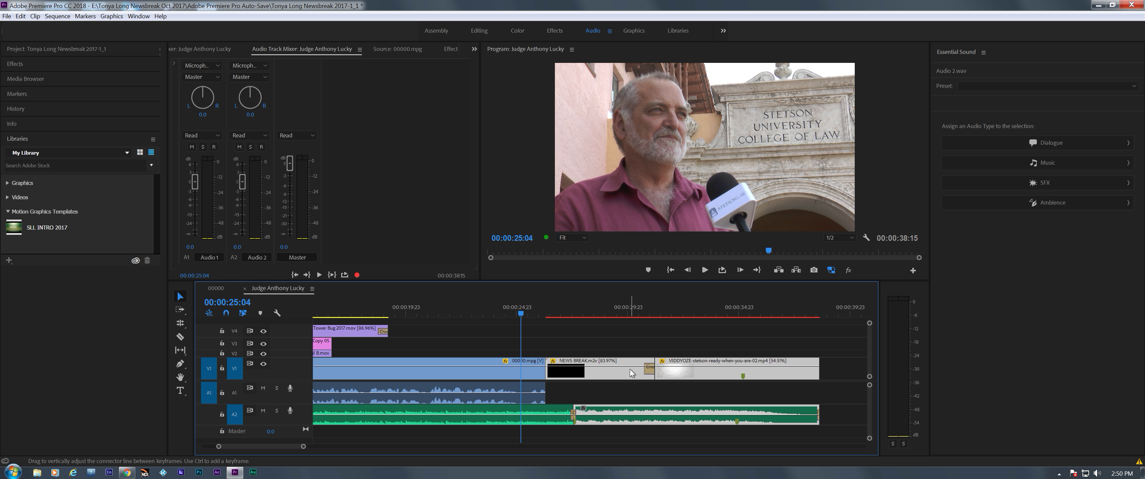
pyautogui.moveTo(629, 370); pyautogui.dragTo(603, 377)
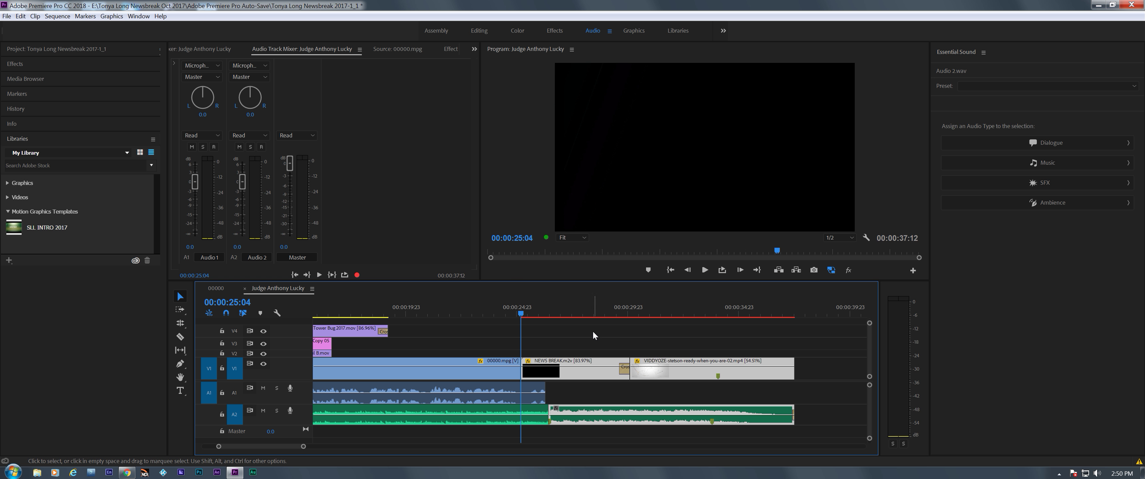
pyautogui.click(592, 331)
# Add a cross dissolve into the NEWS BREAK clip and dip the interview audio at its end.
pyautogui.hotkey('ctrl', 'd')
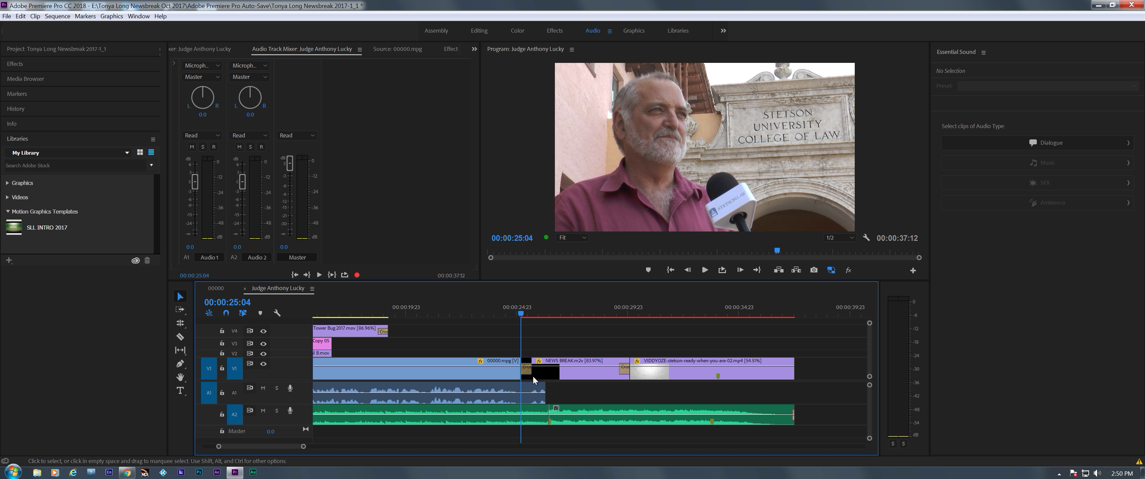
pyautogui.press('space')
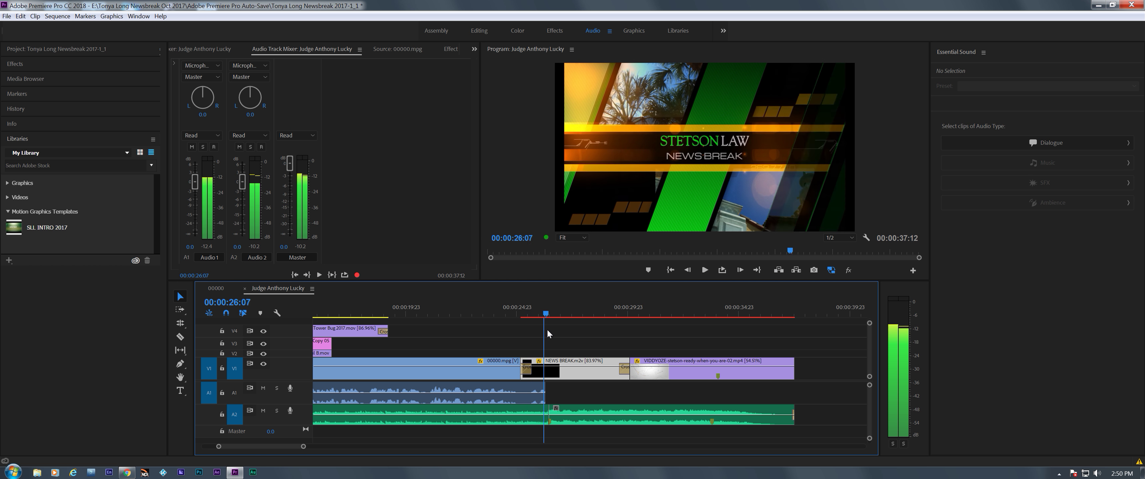
pyautogui.press('space')
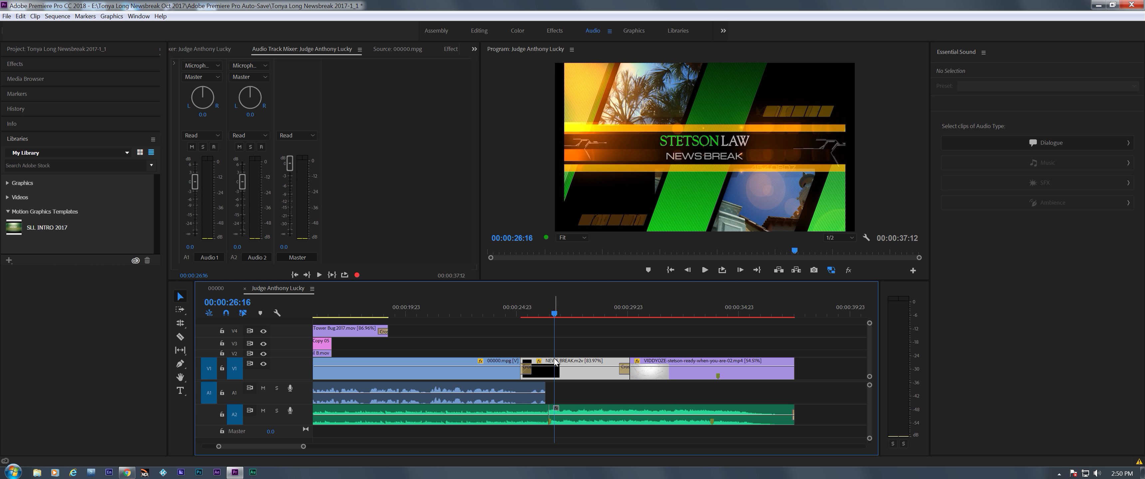
pyautogui.keyDown('ctrl'); pyautogui.click(519, 395); pyautogui.keyUp('ctrl')
pyautogui.moveTo(521, 394); pyautogui.dragTo(521, 401)
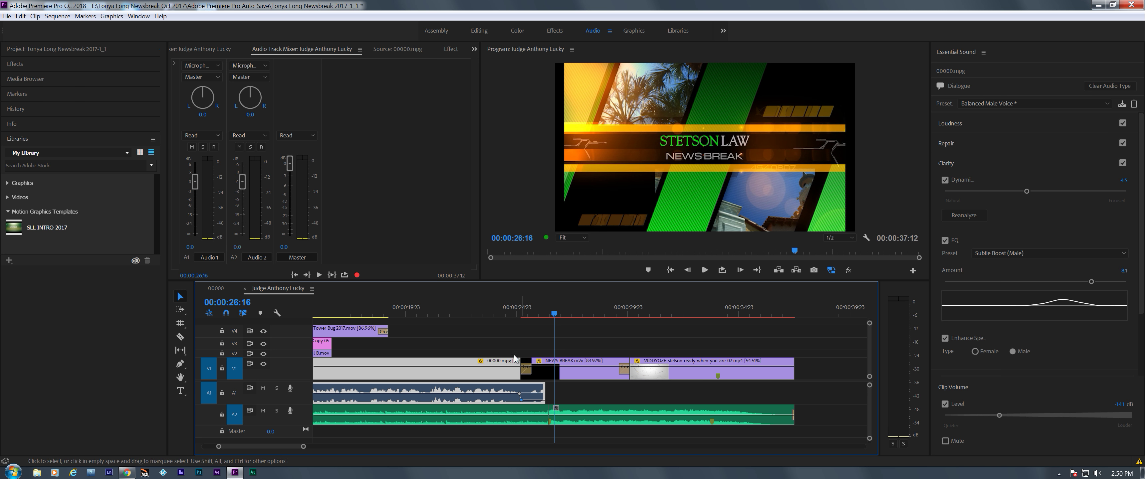
# Replay the dissolve from 26:00 into the NEWS BREAK title and zoom the timeline in around it.
pyautogui.click(528, 369)
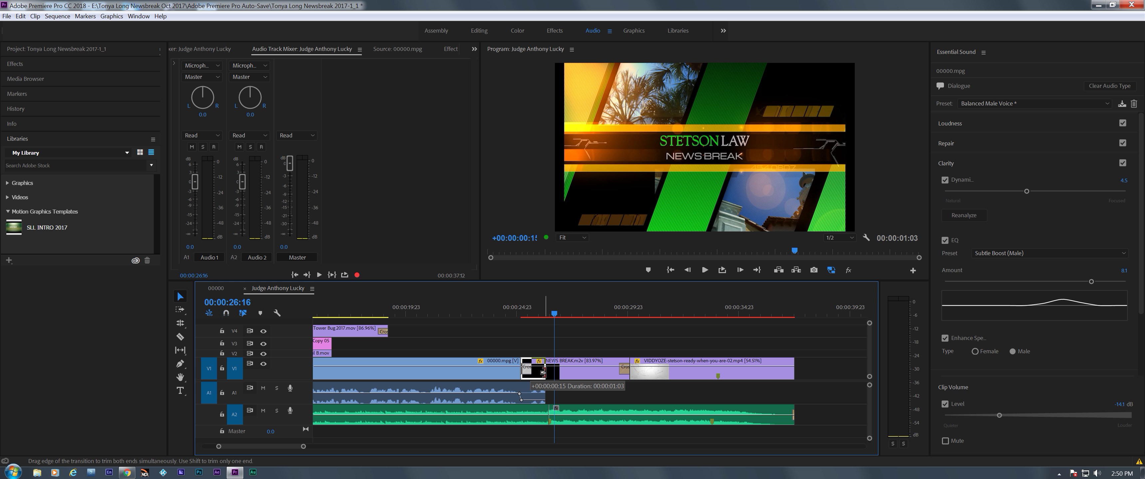
pyautogui.click(507, 311)
pyautogui.press('space')
pyautogui.click(562, 327)
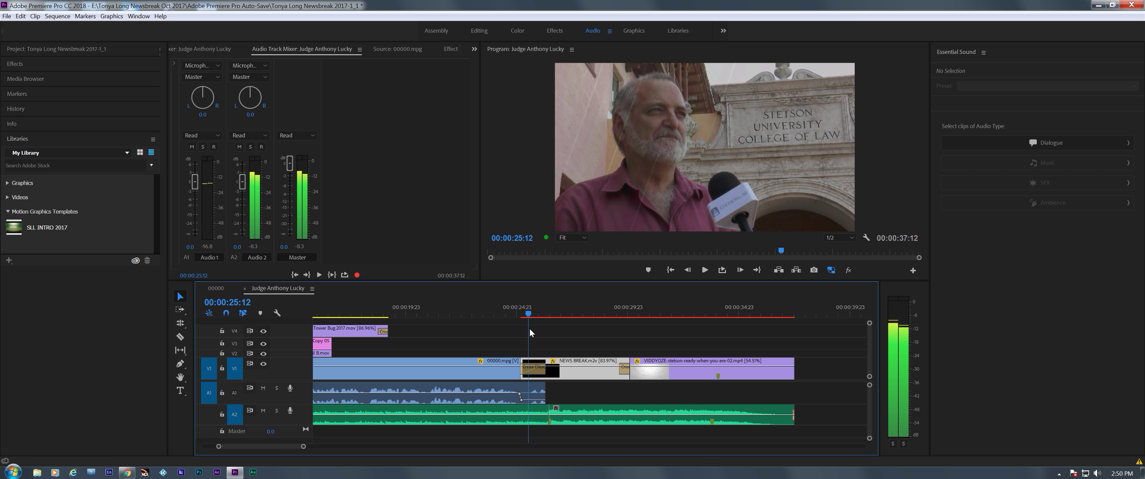
pyautogui.click(447, 313)
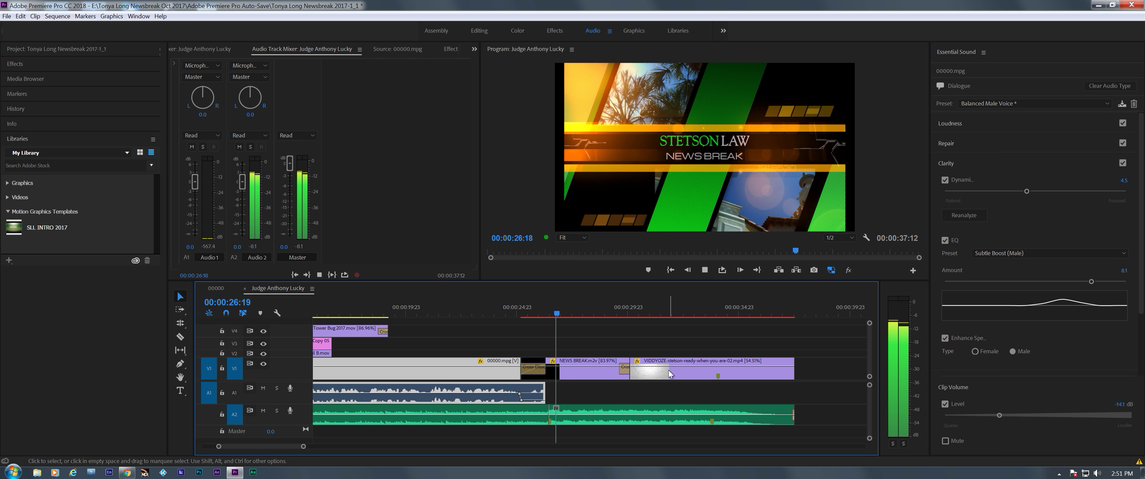
pyautogui.click(598, 340)
pyautogui.click(547, 310)
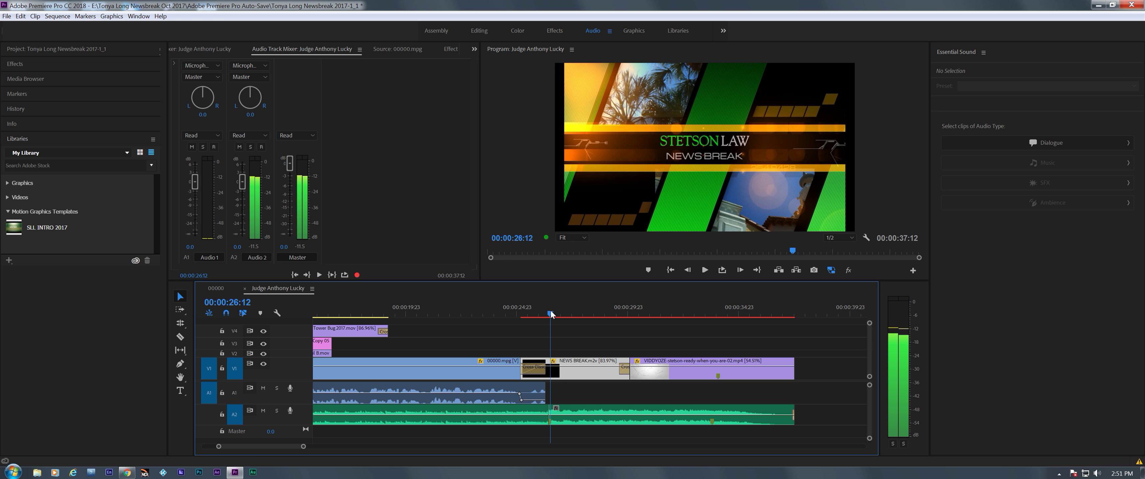
pyautogui.moveTo(549, 315); pyautogui.dragTo(550, 315)
pyautogui.click(590, 330)
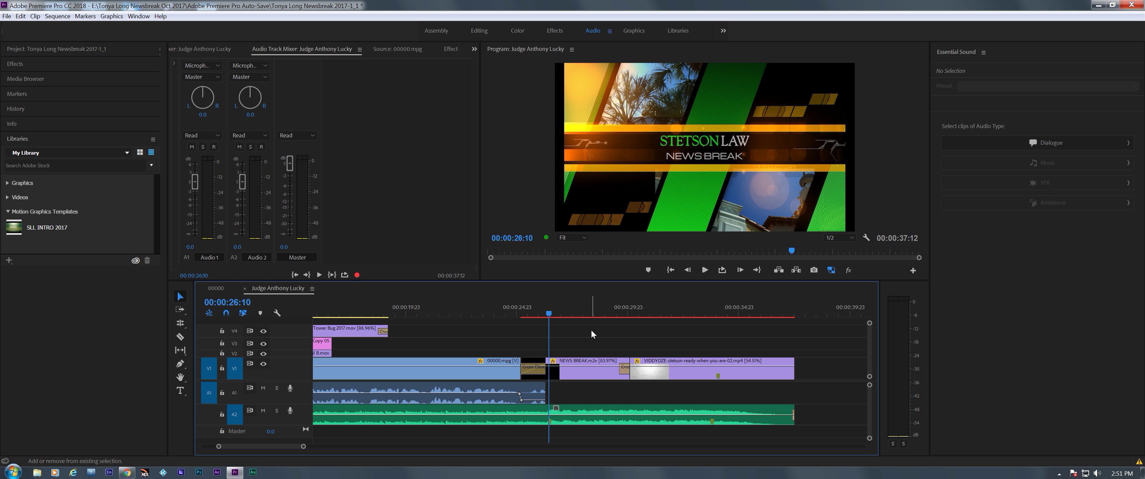
pyautogui.click(544, 311)
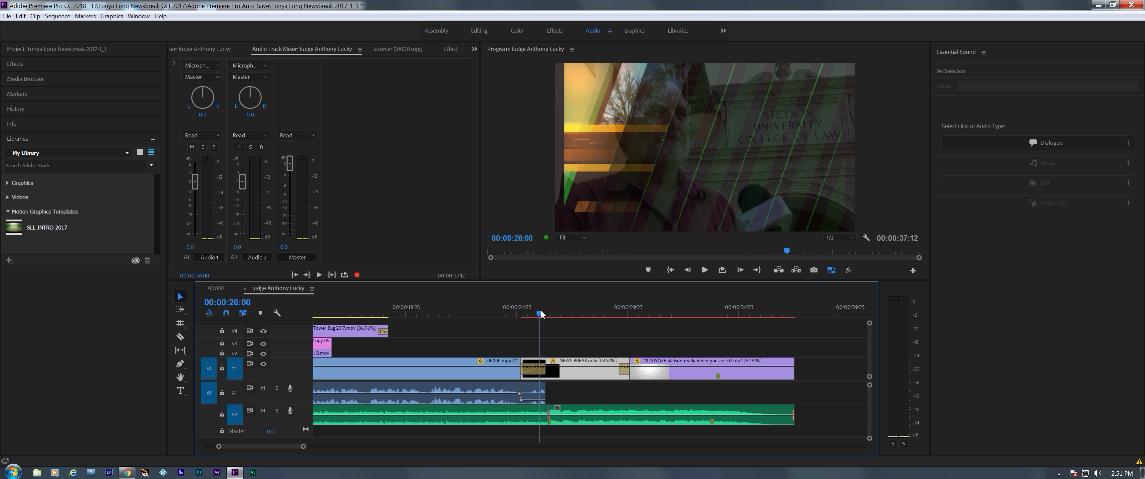
pyautogui.press('space')
pyautogui.press('space')
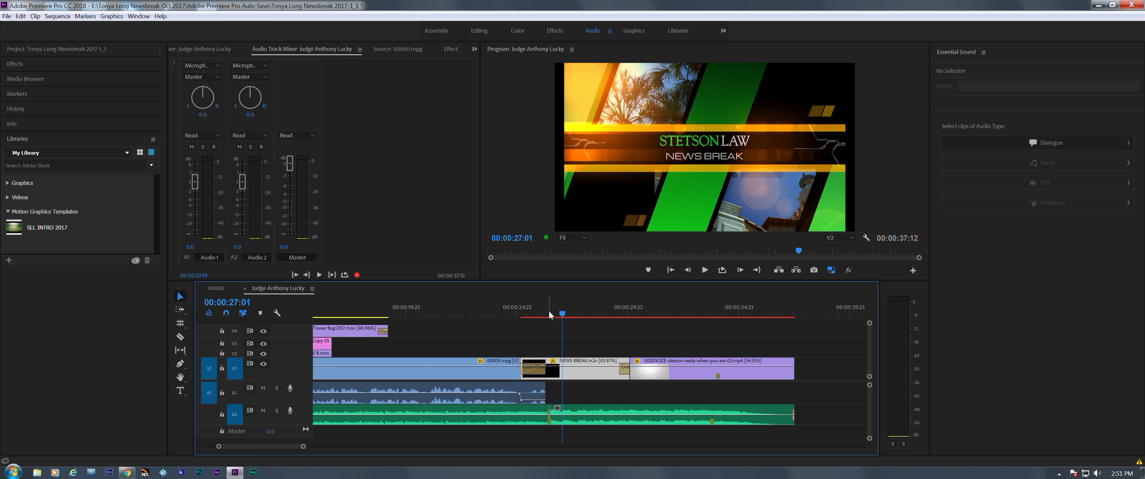
pyautogui.press('=')
pyautogui.press('=')
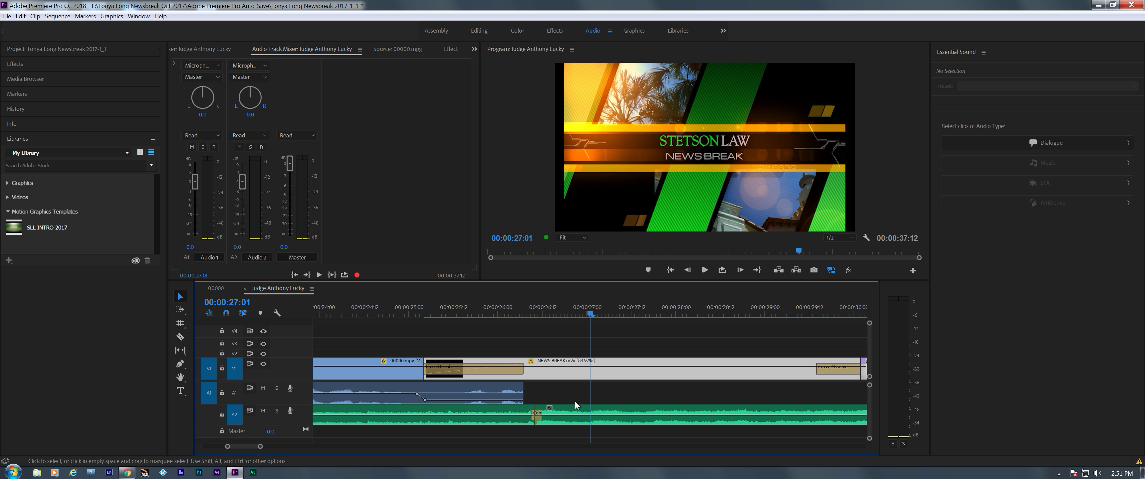
# Play the interview from 24:10 into the cross dissolve, stopping at 26:20.
pyautogui.click(358, 312)
pyautogui.press('space')
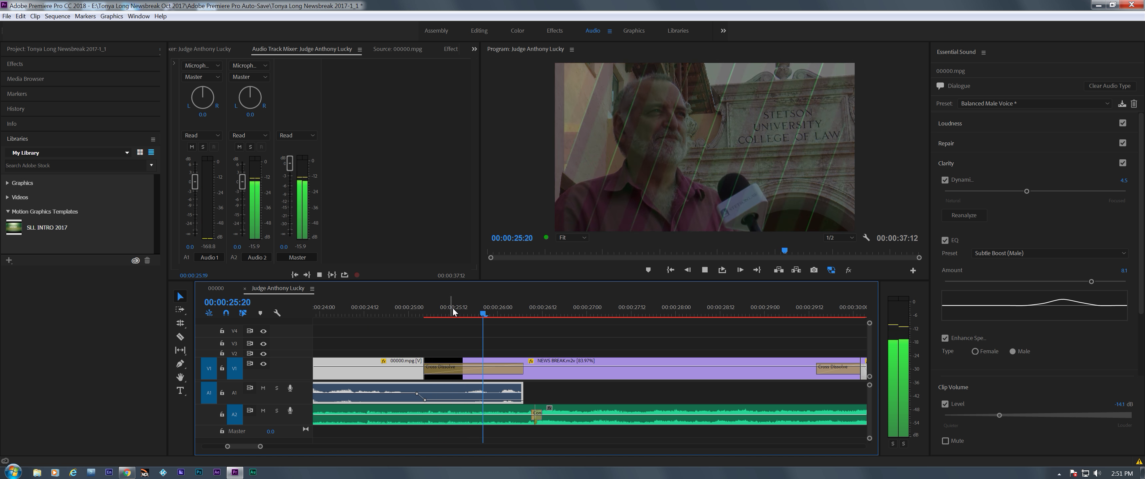
pyautogui.press('space')
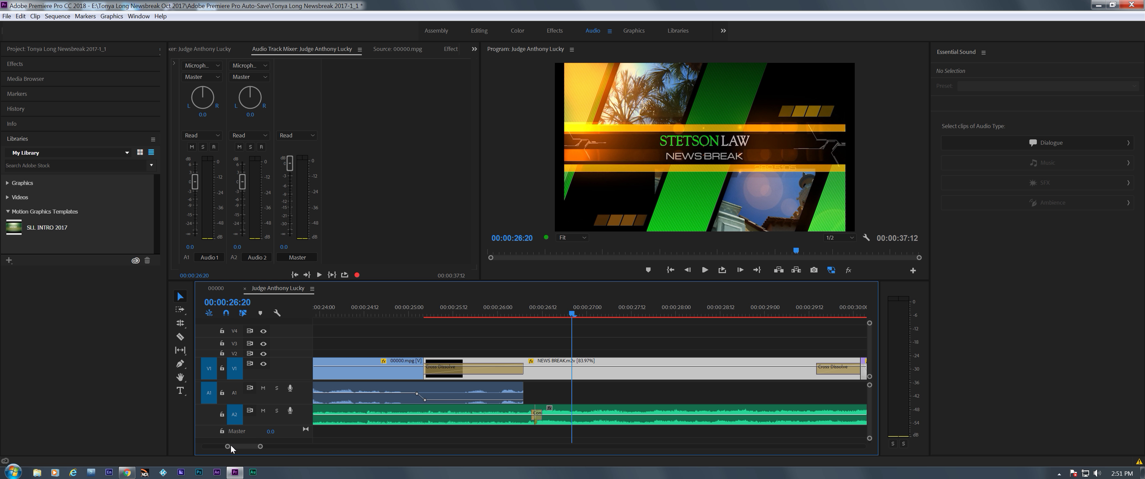
pyautogui.scroll(-3, 230, 446)
pyautogui.scroll(3, 257, 445)
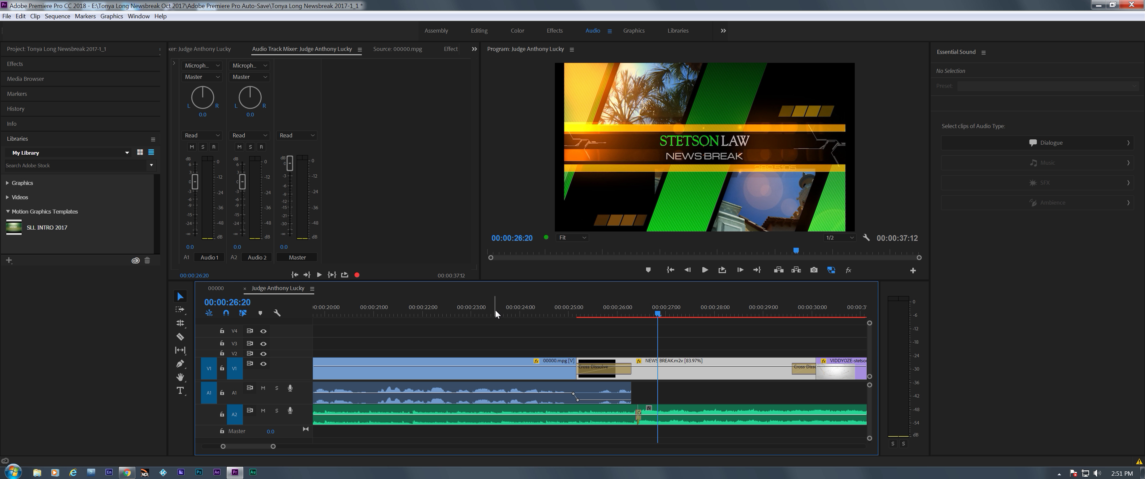
# Replay from 22:17 and shift the later A2 music clip about 2 seconds right, leaving a gap.
pyautogui.click(446, 309)
pyautogui.press('space')
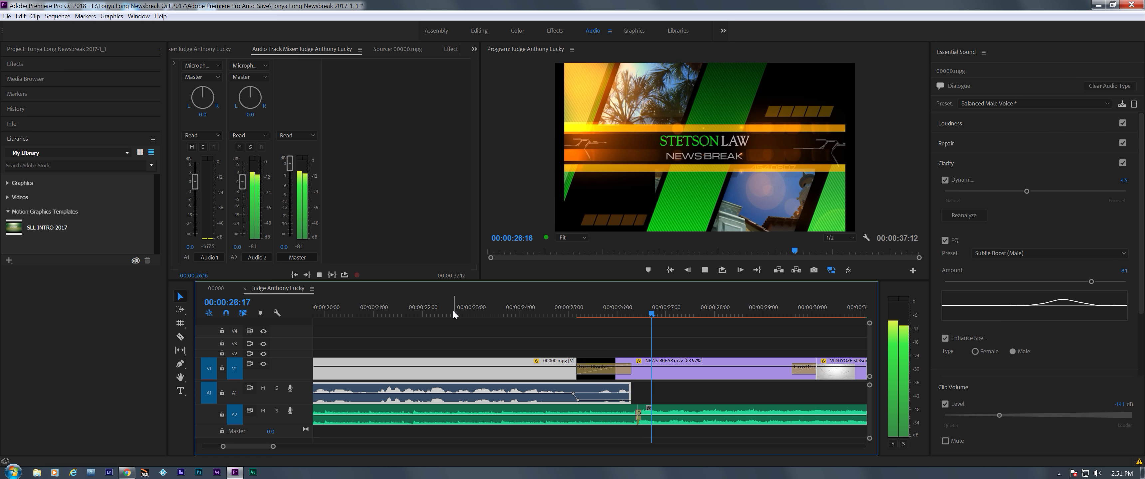
pyautogui.click(568, 381)
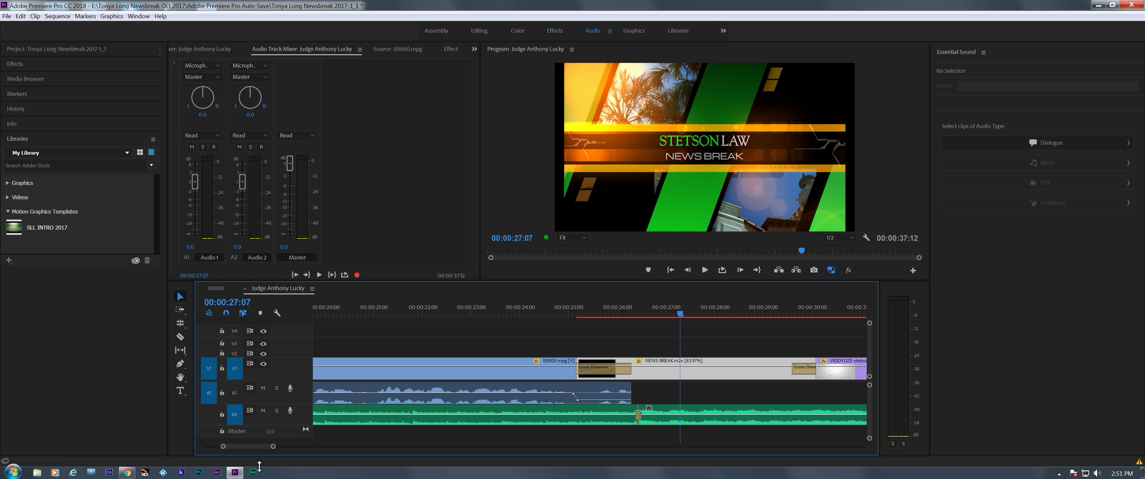
pyautogui.moveTo(273, 447); pyautogui.dragTo(266, 448)
pyautogui.moveTo(608, 414); pyautogui.dragTo(780, 414)
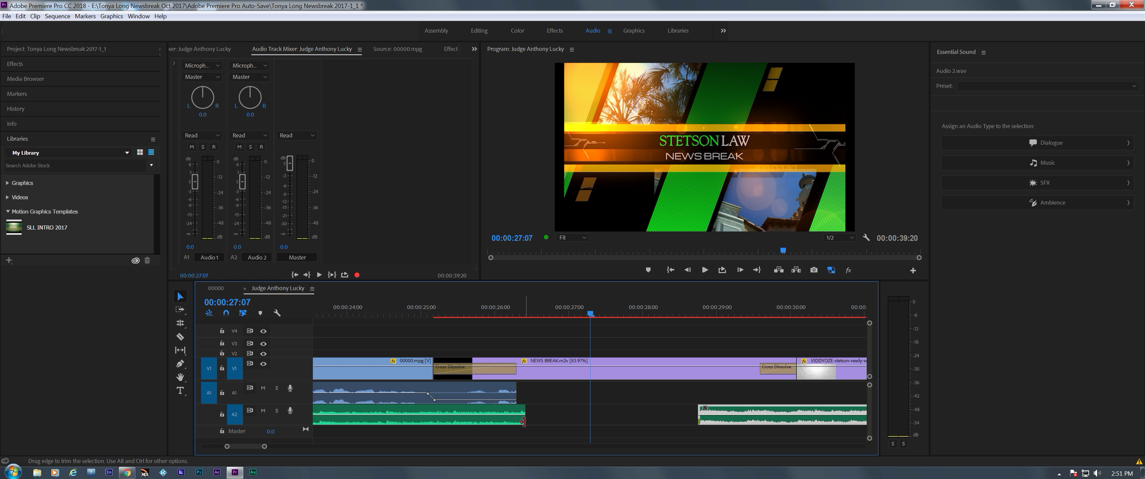
# Extend the first A2 music clip's end, review it, and nudge the later A2 piece left toward 27:06.
pyautogui.moveTo(522, 421); pyautogui.dragTo(664, 422)
pyautogui.click(371, 310)
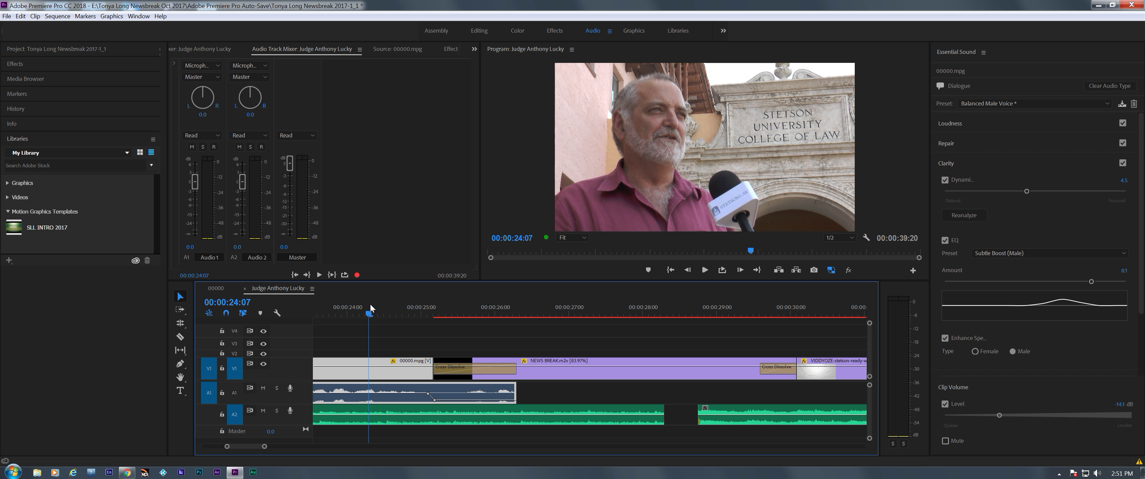
pyautogui.press('space')
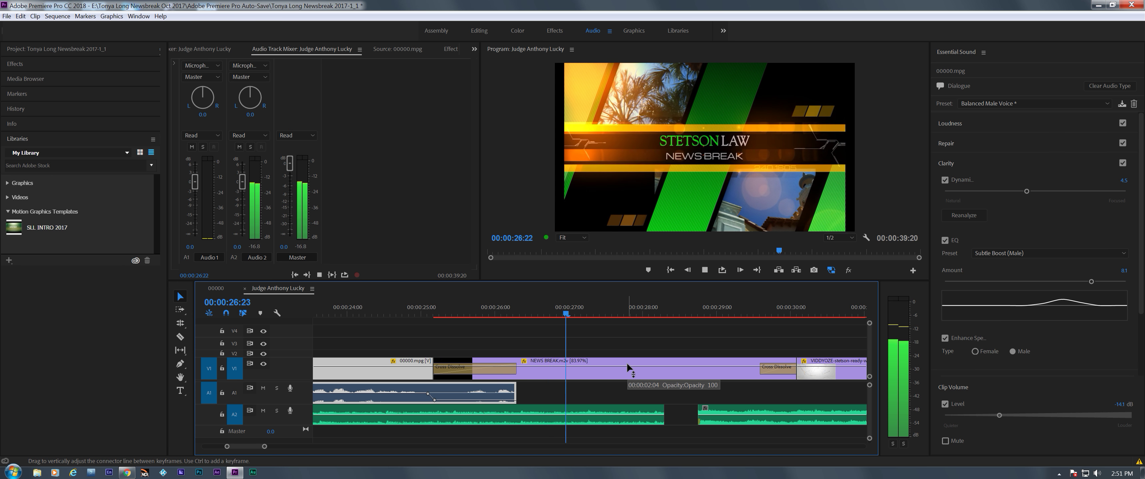
pyautogui.click(626, 351)
pyautogui.click(588, 314)
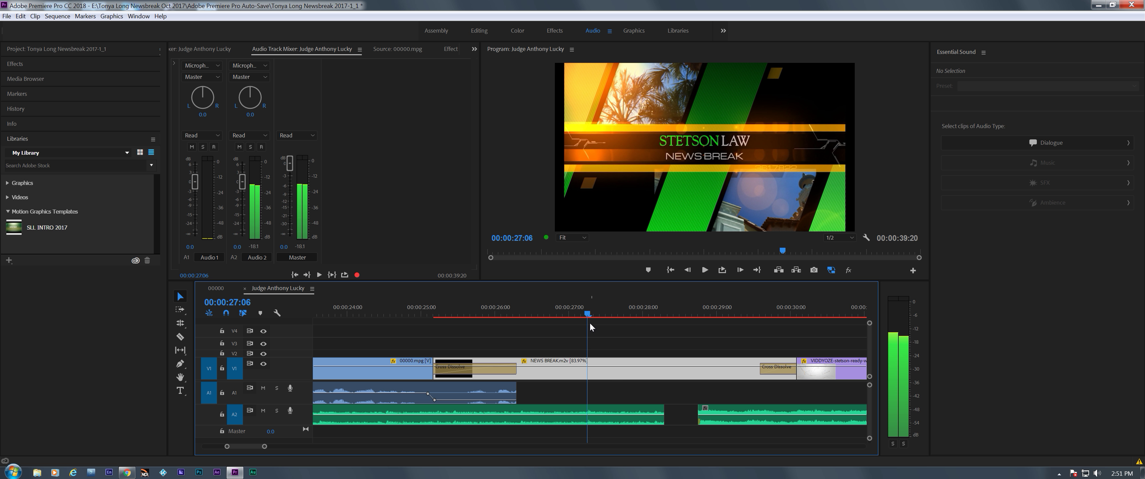
pyautogui.moveTo(722, 426)
pyautogui.mouseDown()
pyautogui.moveTo(598, 422)
pyautogui.moveTo(702, 425)
pyautogui.mouseUp()
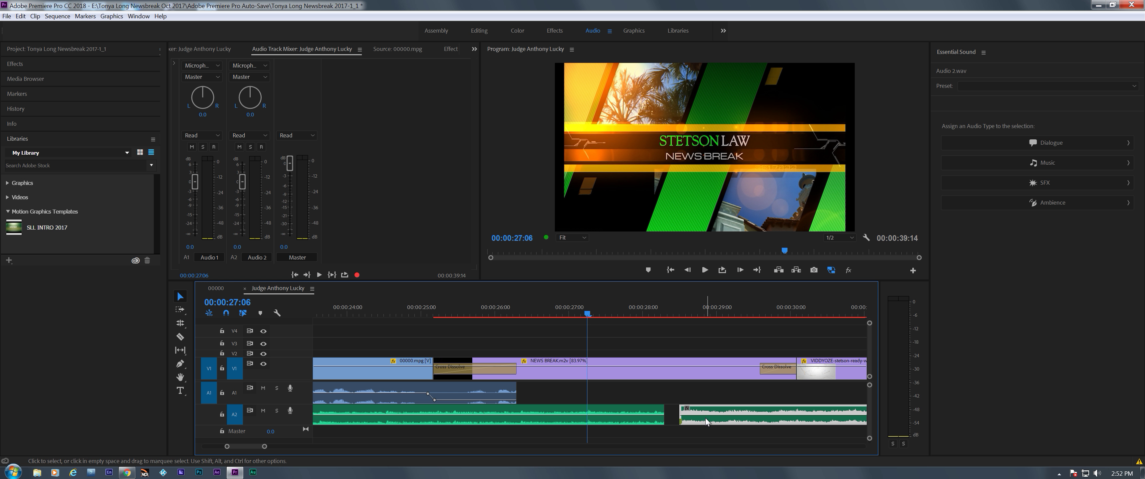
# Show audio time units on the timeline and move the later A2 music clip left to 27:14133.
pyautogui.press('=')
pyautogui.press('=')
pyautogui.press('=')
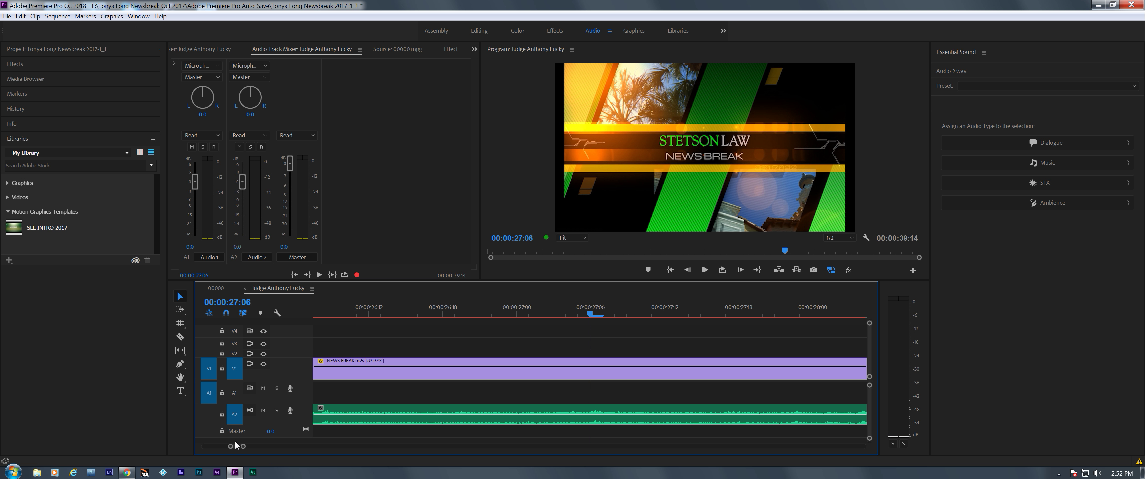
pyautogui.moveTo(238, 449); pyautogui.dragTo(239, 449)
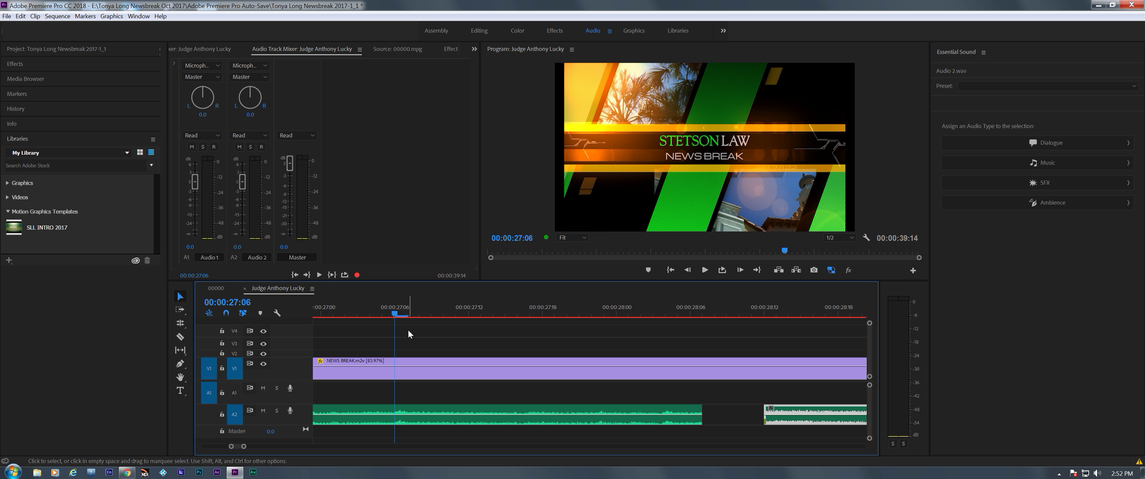
pyautogui.rightClick(400, 312)
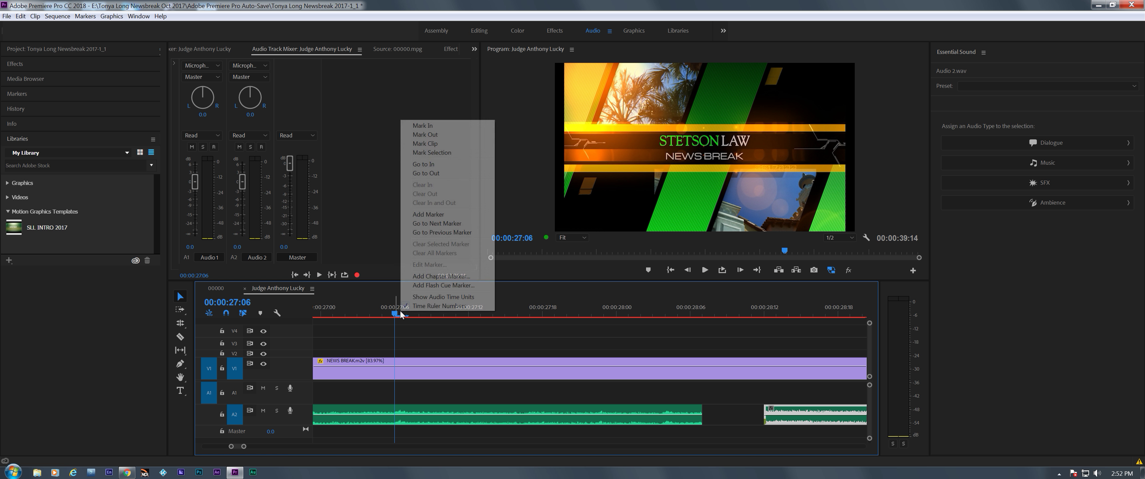
pyautogui.click(423, 298)
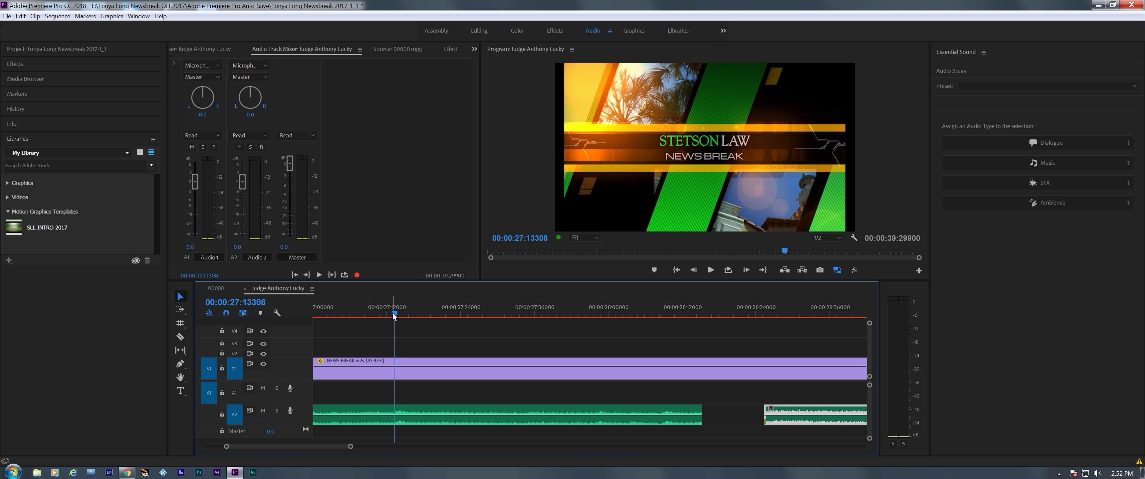
pyautogui.click(380, 314)
pyautogui.moveTo(379, 314); pyautogui.dragTo(398, 323)
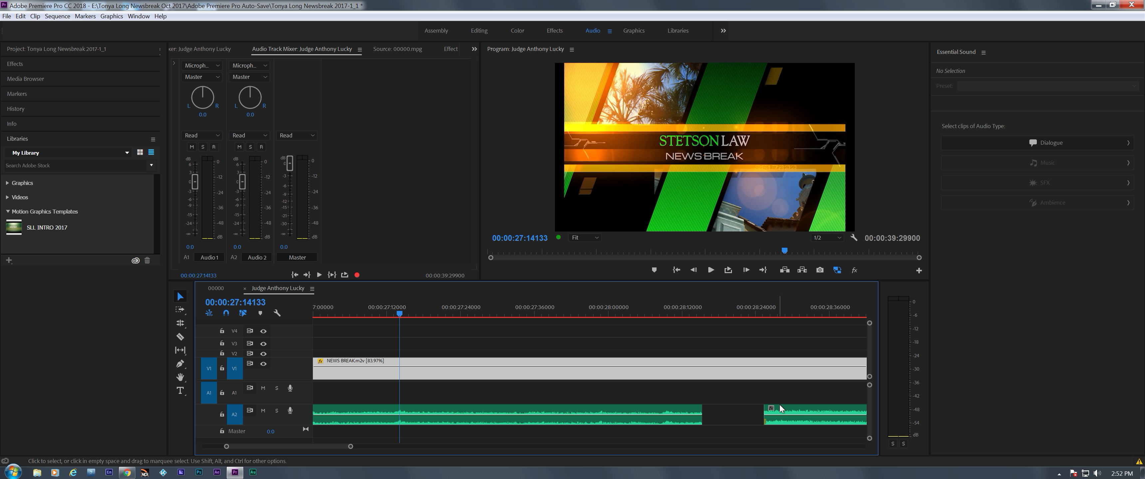
pyautogui.moveTo(789, 416); pyautogui.dragTo(427, 416)
# Add the default Constant Power crossfade at the A2 edit and widen it evenly around the cut.
pyautogui.click(423, 327)
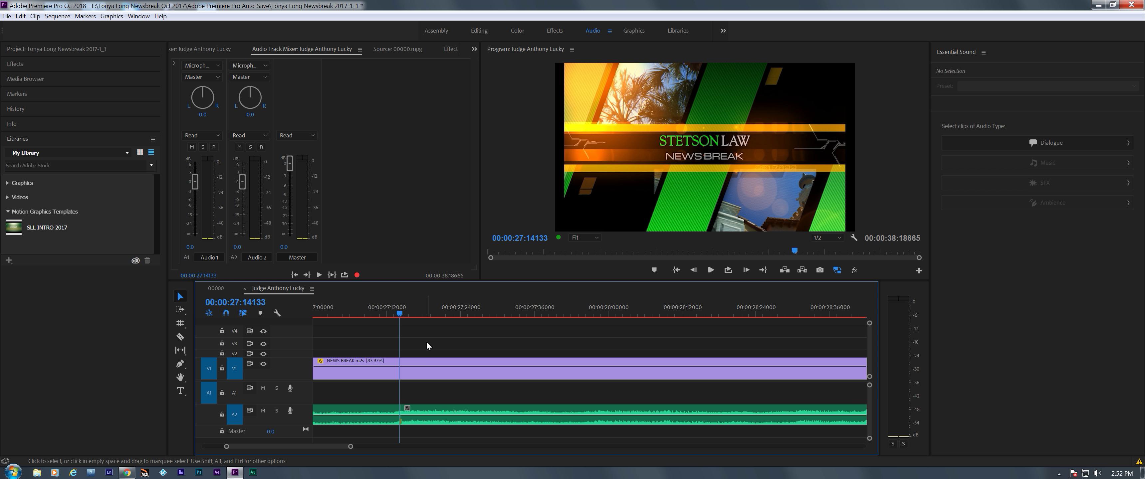
pyautogui.hotkey('ctrl', 'shift', 'd')
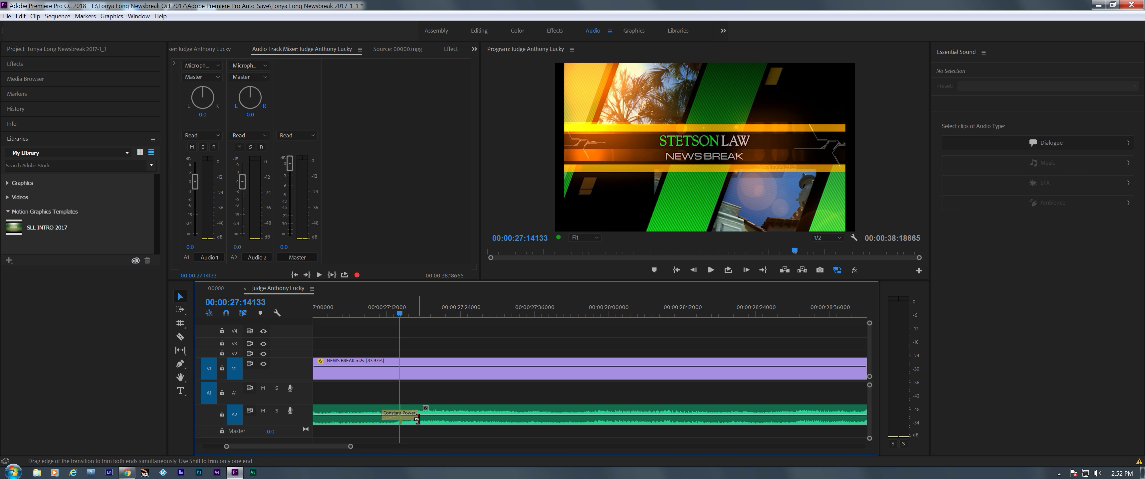
pyautogui.moveTo(417, 420); pyautogui.dragTo(450, 419)
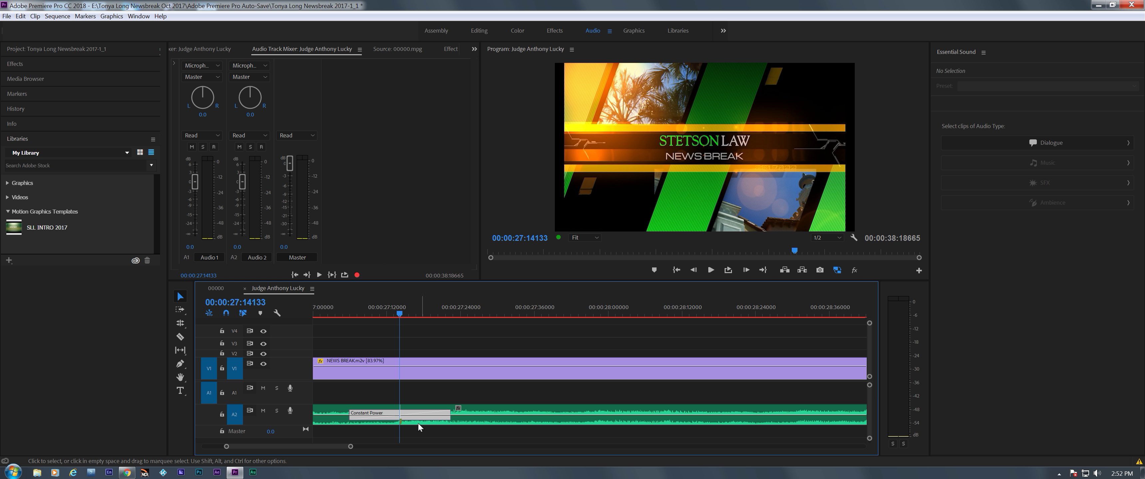
pyautogui.scroll(3, 338, 447)
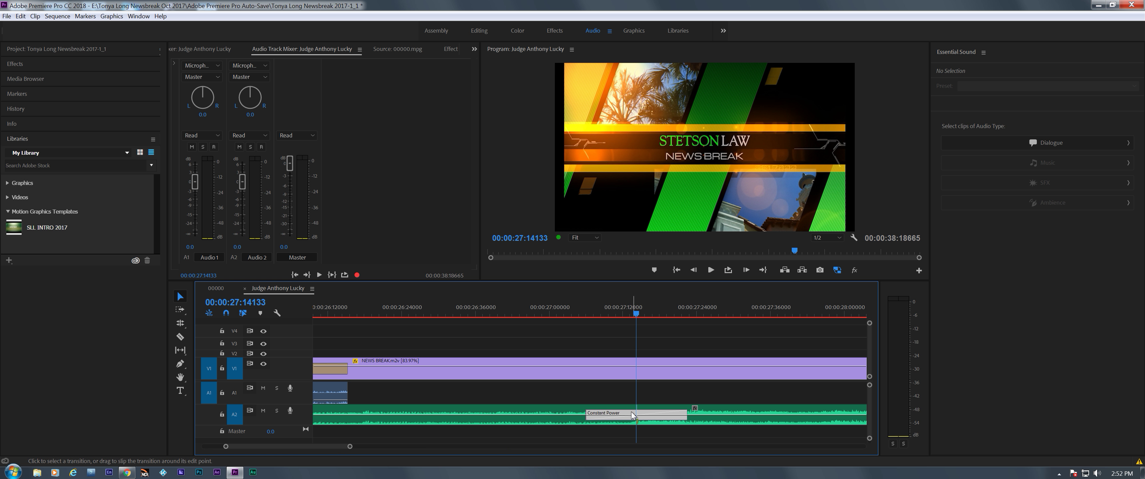
pyautogui.moveTo(630, 417); pyautogui.dragTo(660, 414)
pyautogui.hotkey('ctrl', 'z')
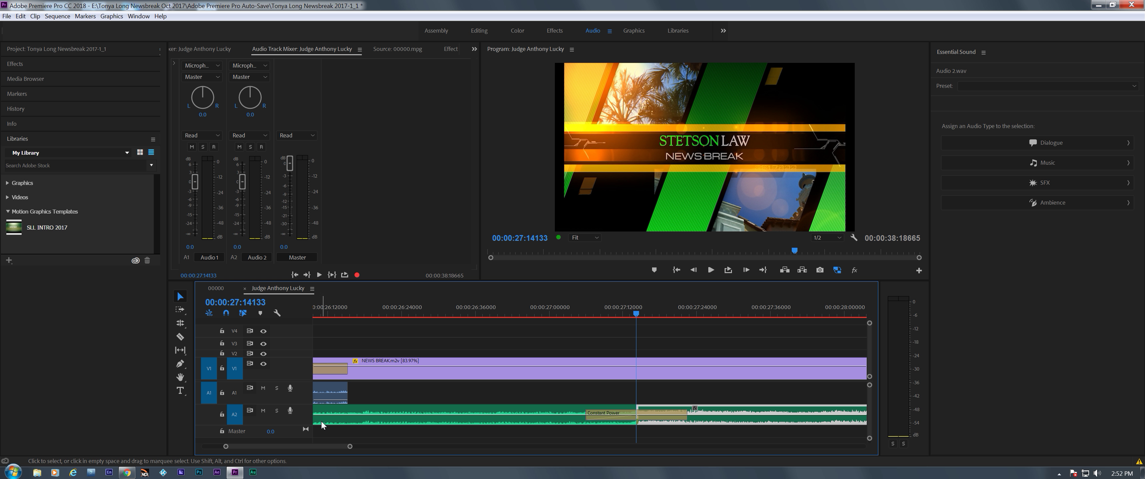
# Slide the crossfade so it ends at the edit point and play it back from 26:17880.
pyautogui.moveTo(299, 425); pyautogui.dragTo(301, 438)
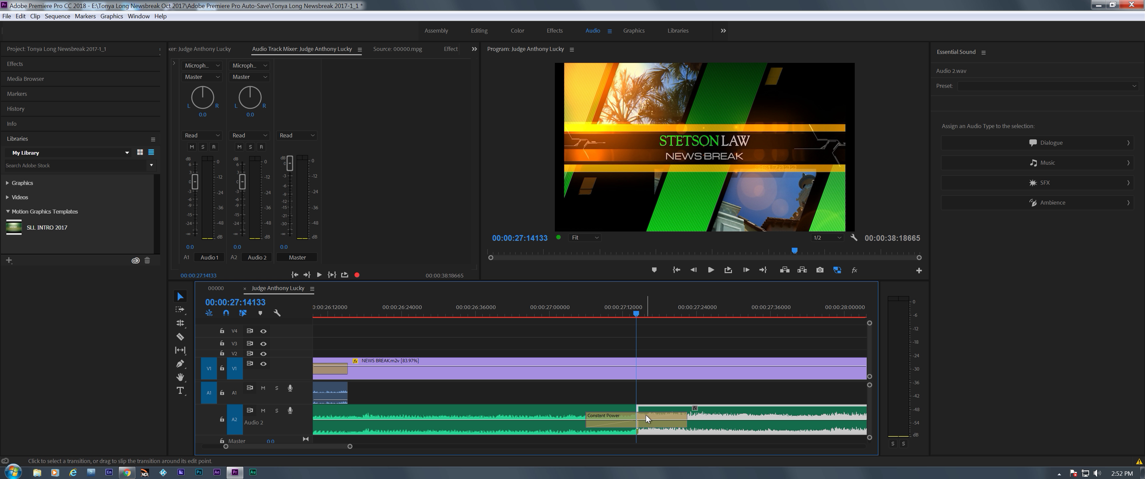
pyautogui.moveTo(645, 415); pyautogui.dragTo(594, 416)
pyautogui.moveTo(405, 315); pyautogui.dragTo(361, 314)
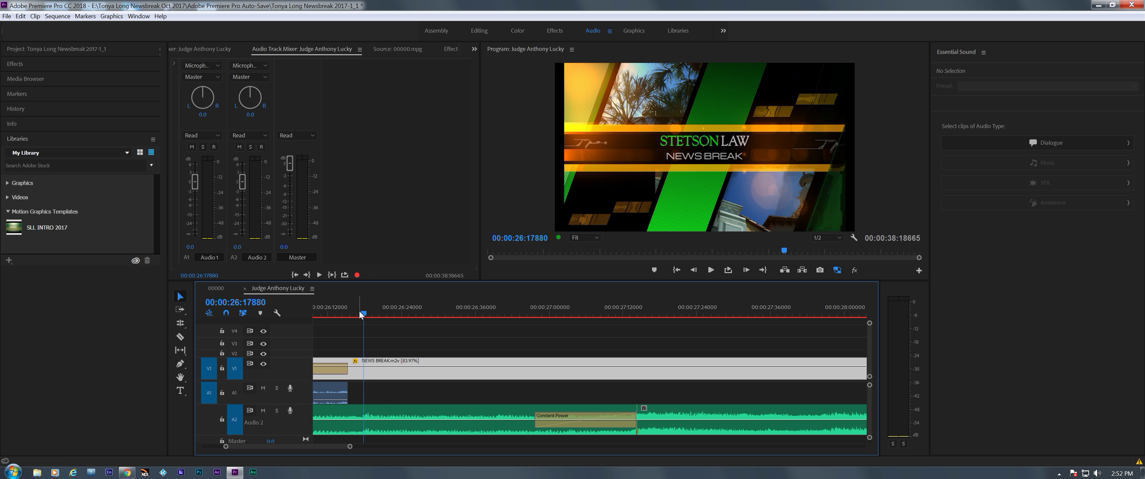
pyautogui.press('space')
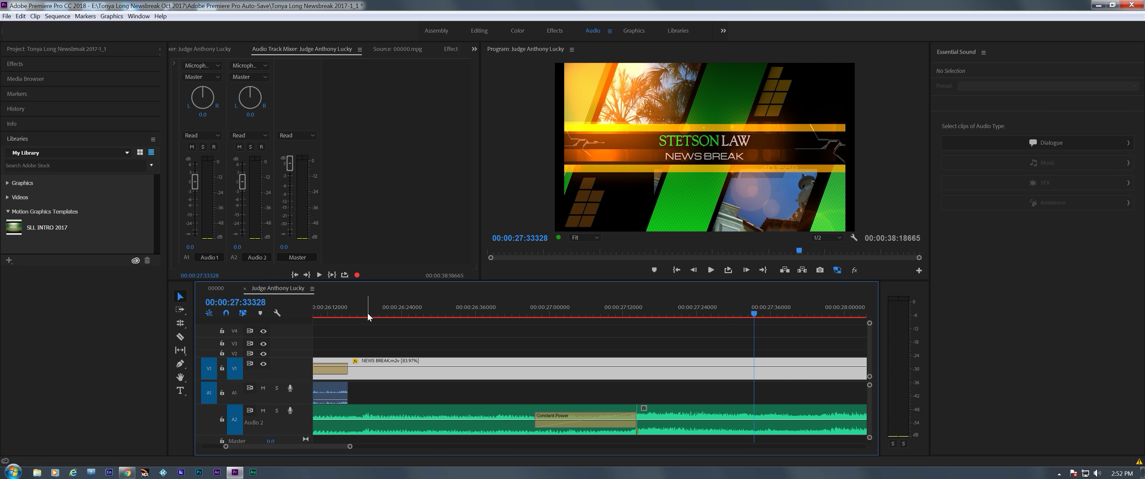
pyautogui.press('-')
pyautogui.press('-')
pyautogui.press('-')
pyautogui.press('-')
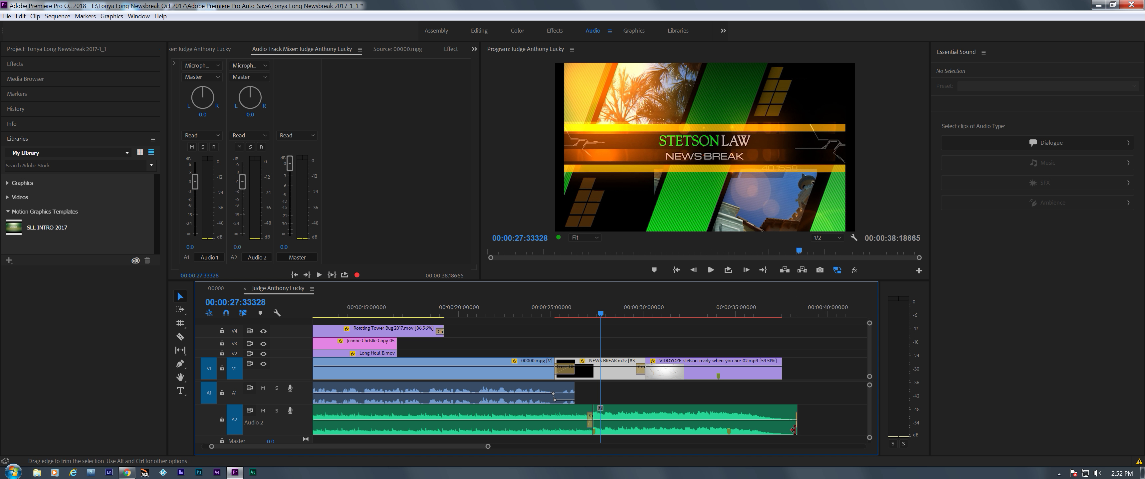
# Shorten the end of the A2 music and play from 25:13733 into the intro.
pyautogui.moveTo(792, 432); pyautogui.dragTo(781, 432)
pyautogui.moveTo(503, 307); pyautogui.dragTo(559, 328)
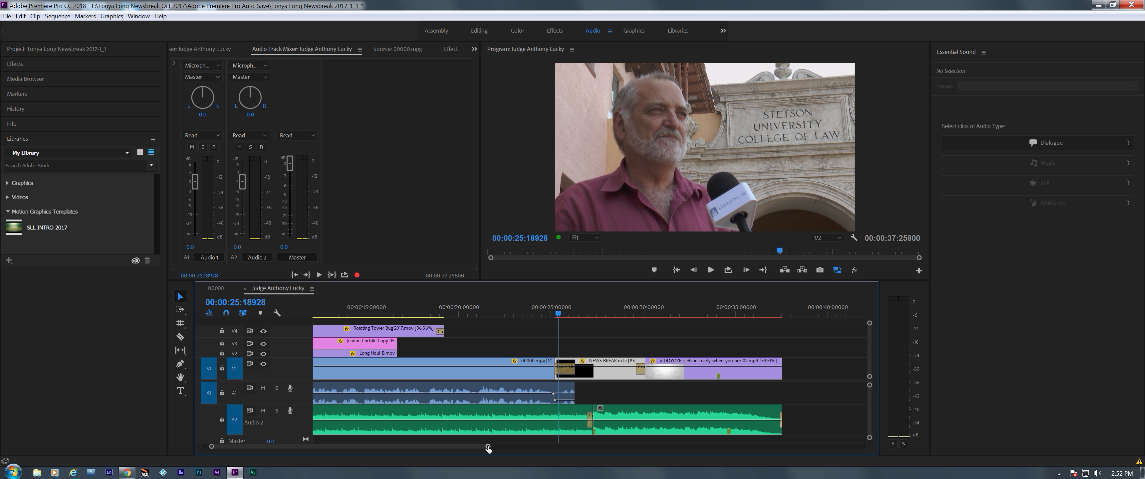
pyautogui.moveTo(488, 448); pyautogui.dragTo(514, 458)
pyautogui.press('space')
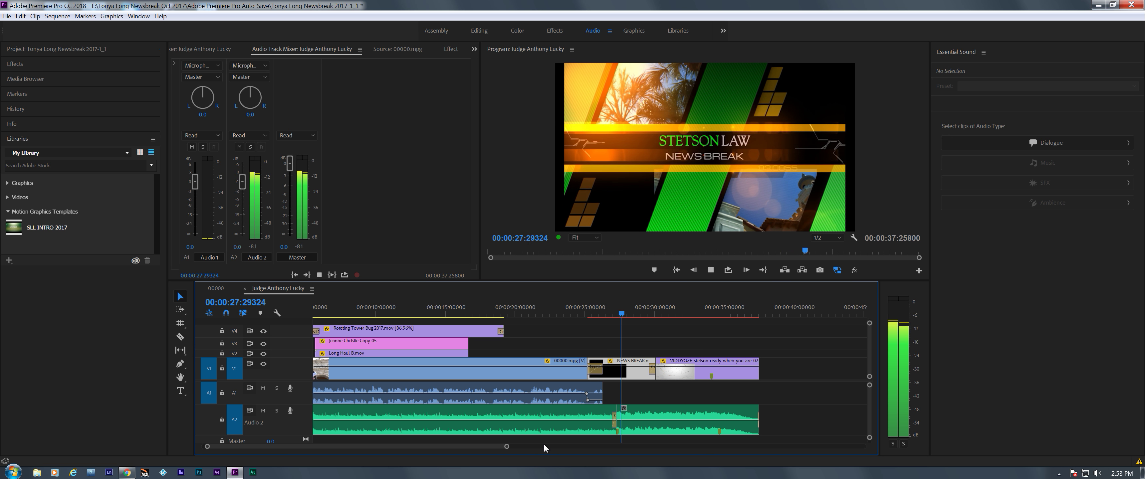
pyautogui.press('space')
# Replay the interview ending from 25:07750 and again from about 23 seconds to review the audio.
pyautogui.click(583, 303)
pyautogui.moveTo(583, 303); pyautogui.dragTo(587, 303)
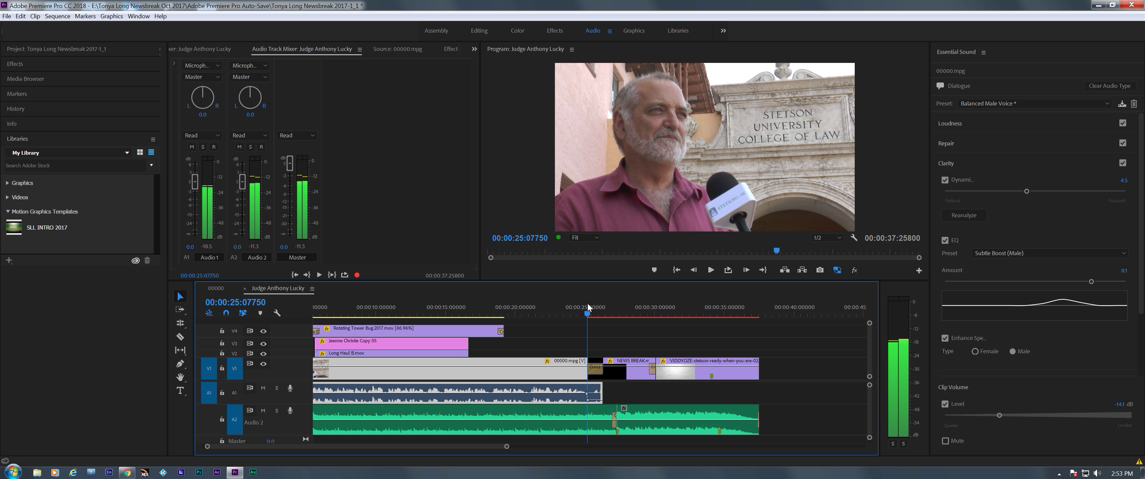
pyautogui.press('space')
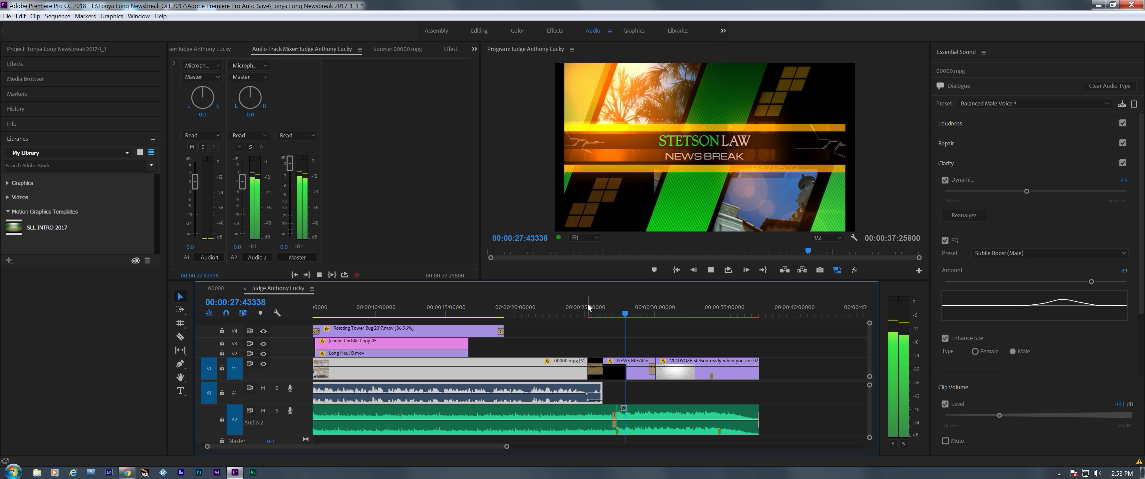
pyautogui.click(597, 317)
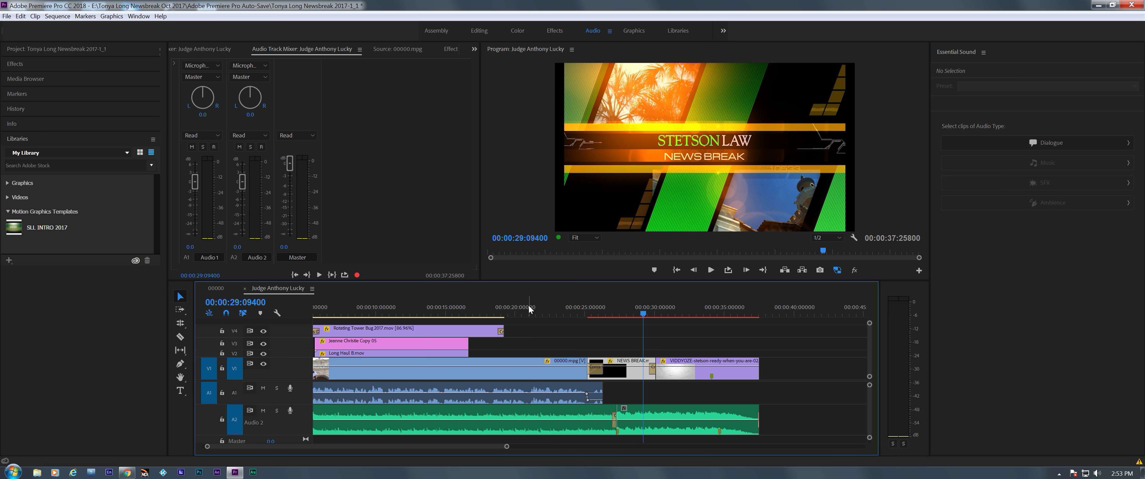
pyautogui.click(559, 313)
pyautogui.press('space')
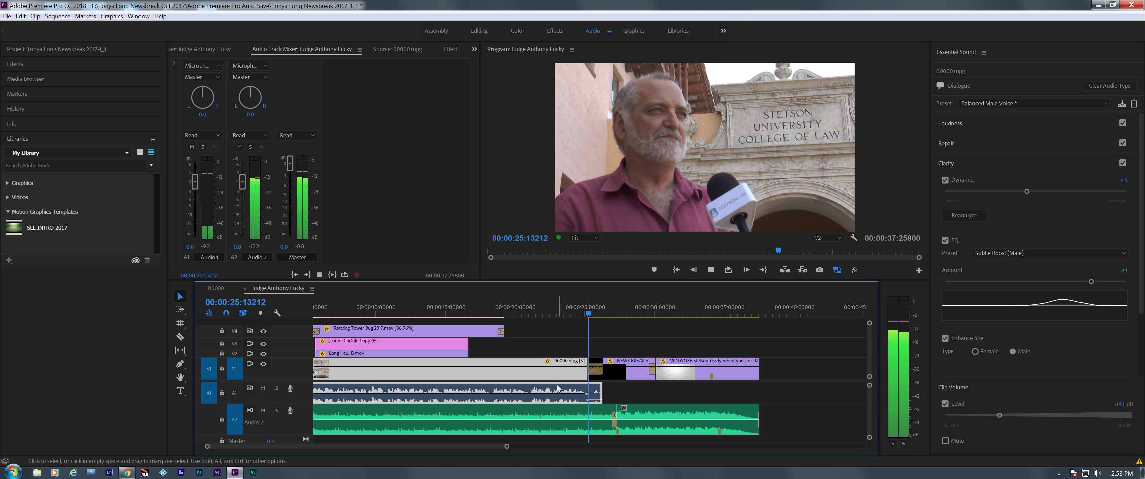
pyautogui.click(561, 398)
# With the interview clip selected, raise its Clarity Dynamics amount from 4.5 to 7.2 during playback.
pyautogui.click(561, 398)
pyautogui.moveTo(519, 314); pyautogui.dragTo(501, 314)
pyautogui.press('space')
pyautogui.click(1027, 191)
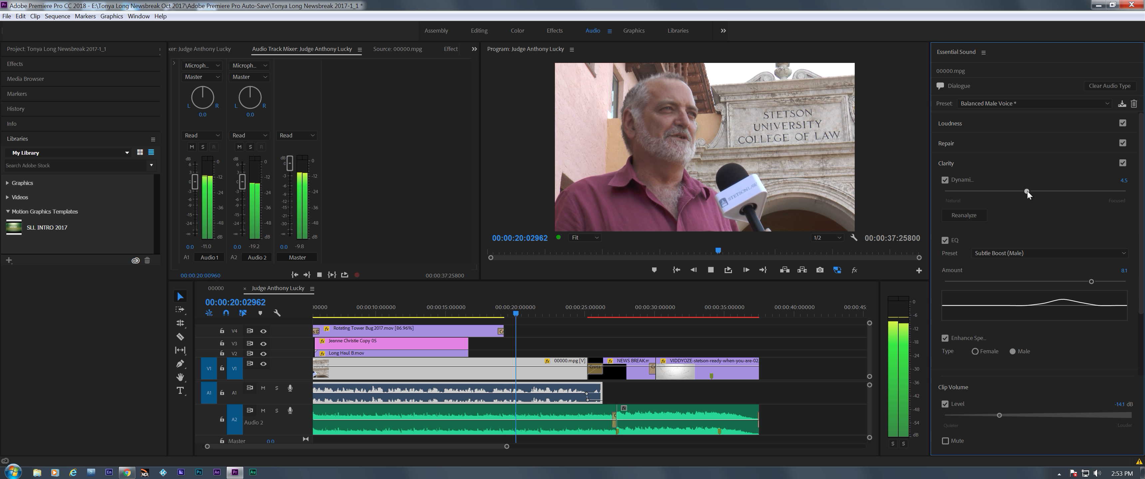
pyautogui.moveTo(1050, 195); pyautogui.dragTo(1073, 196)
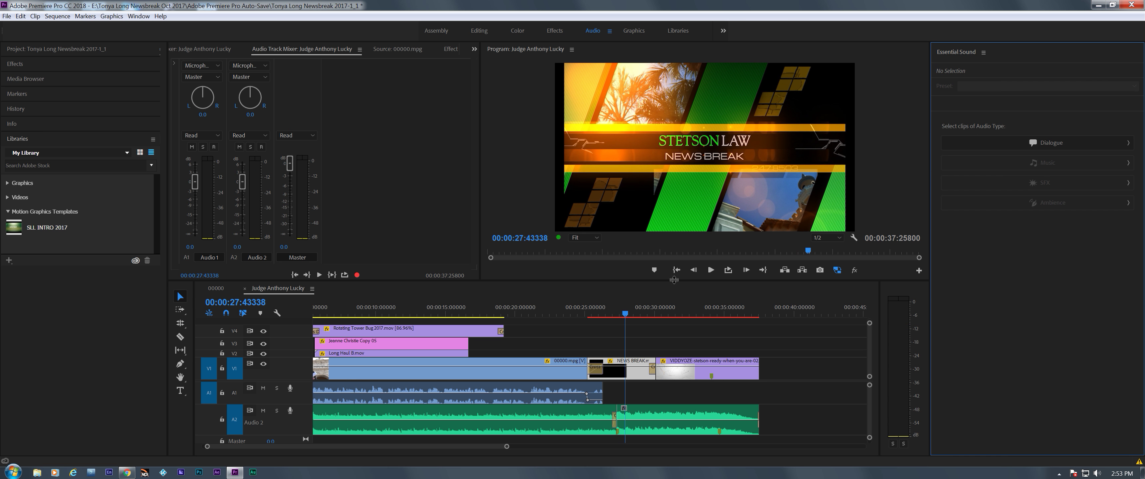
pyautogui.click(582, 314)
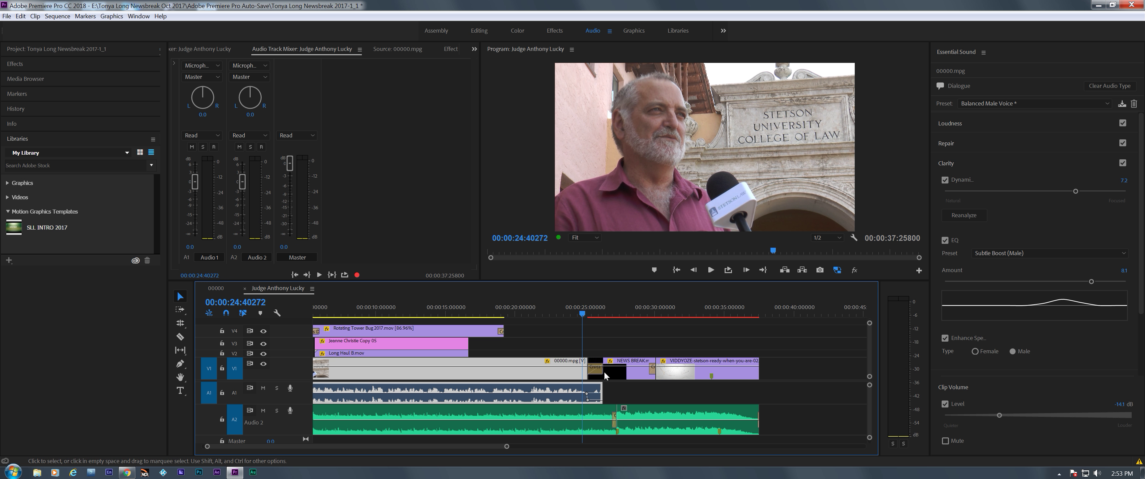
# Apply the Music > Balanced Background Music preset to the selected clips.
pyautogui.click(573, 391)
pyautogui.keyDown('shift'); pyautogui.click(566, 416); pyautogui.keyUp('shift')
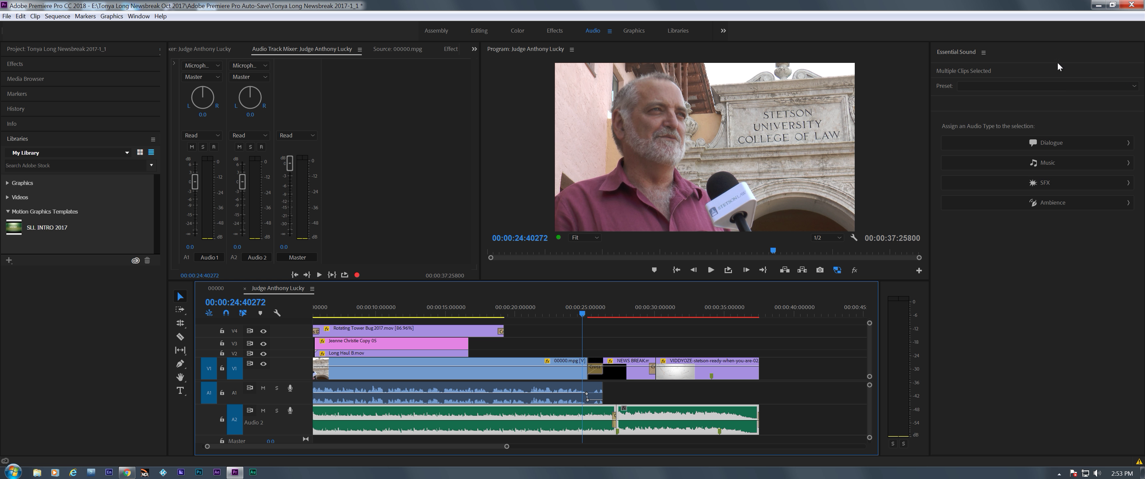
pyautogui.click(992, 86)
pyautogui.moveTo(995, 107)
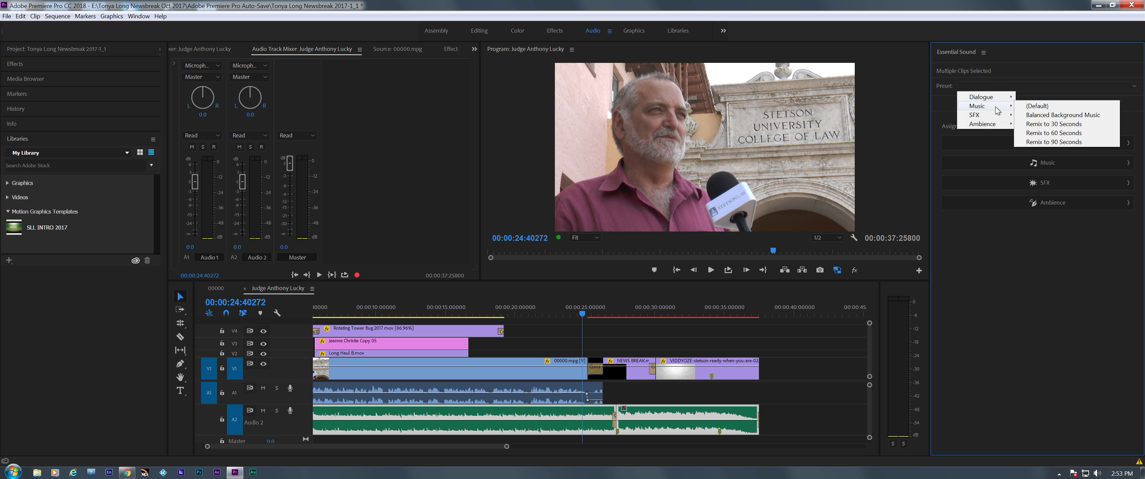
pyautogui.click(1076, 115)
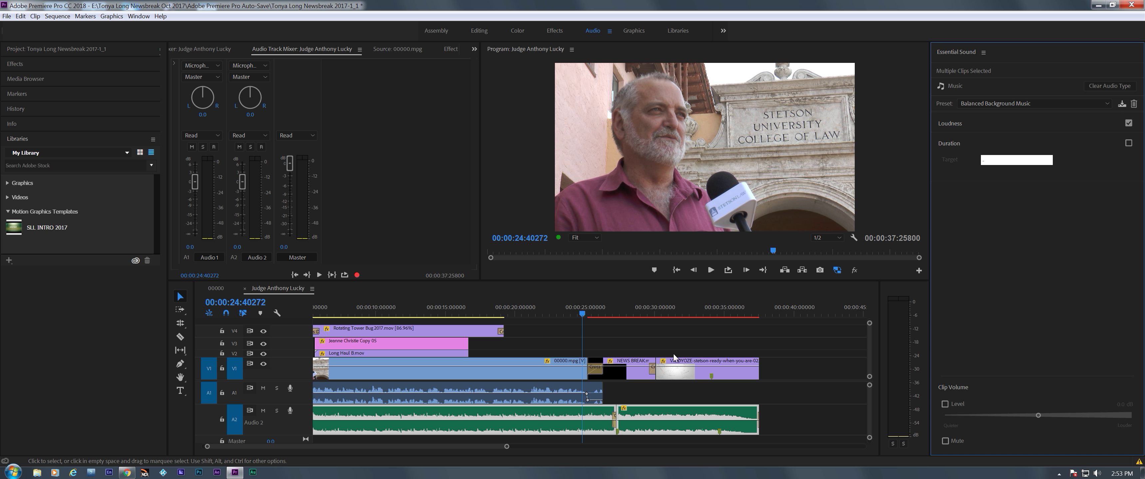
# Select both A2 music clips and enable their Clip Volume Level.
pyautogui.click(493, 313)
pyautogui.press('space')
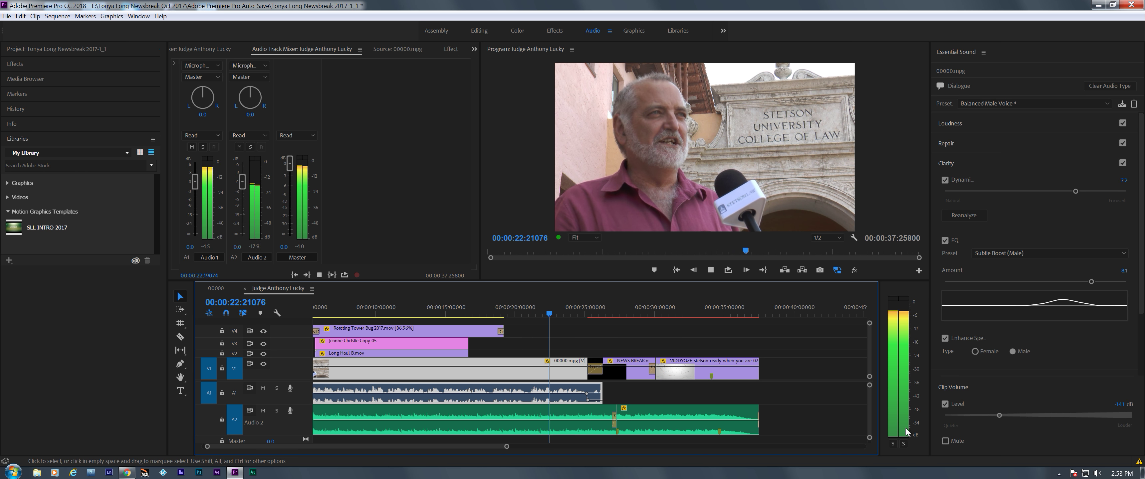
pyautogui.moveTo(999, 415); pyautogui.dragTo(1042, 422)
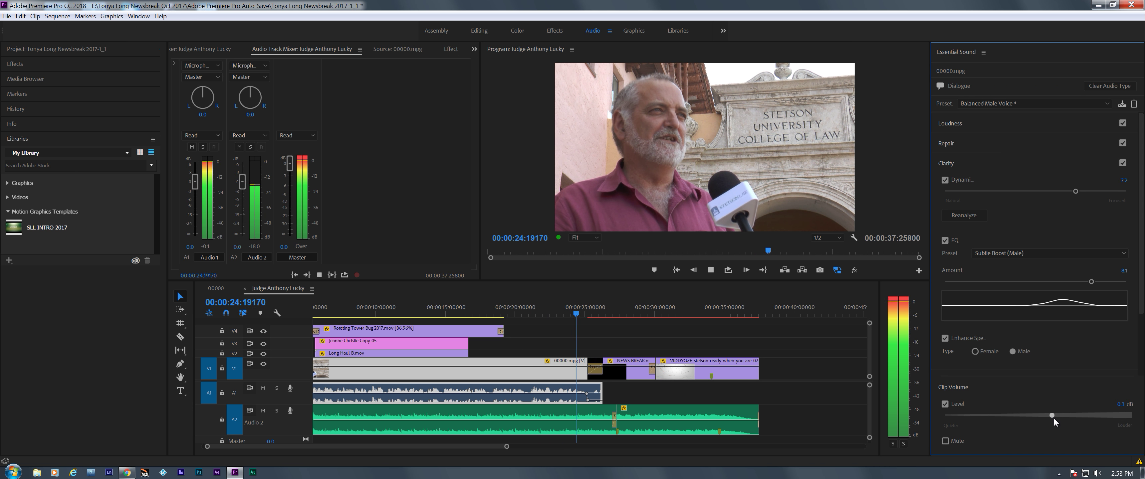
pyautogui.hotkey('ctrl', 'shift', 'a')
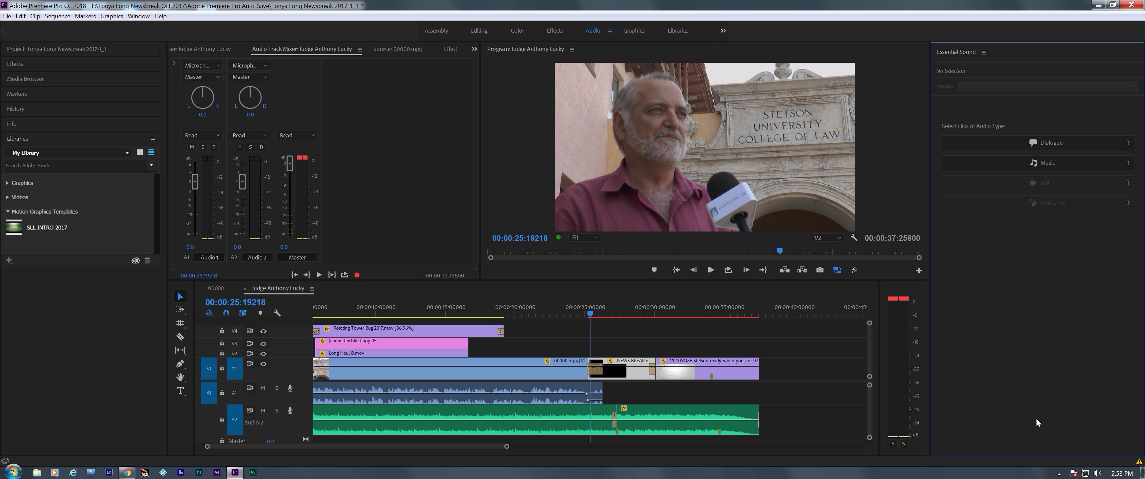
pyautogui.hotkey('ctrl', 'z')
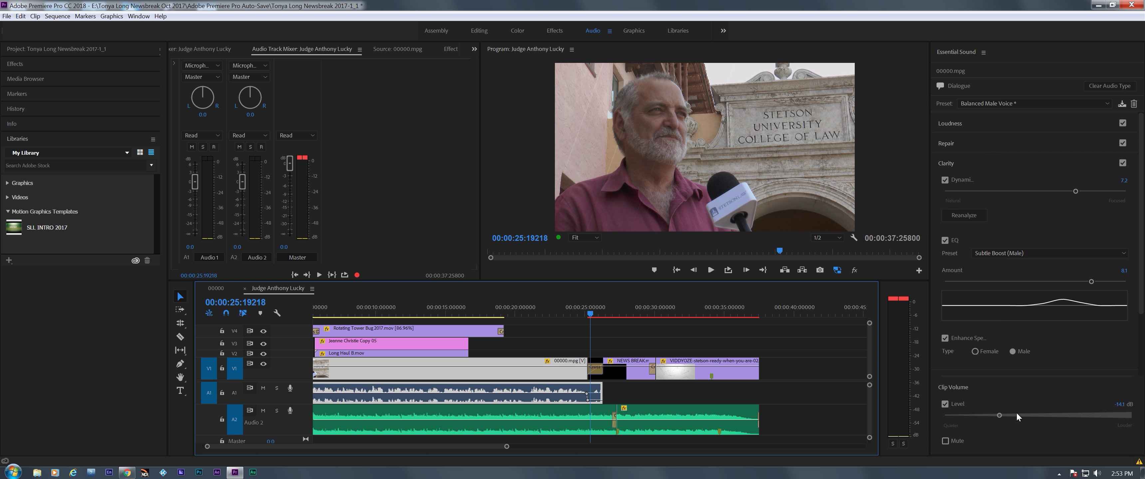
pyautogui.click(647, 418)
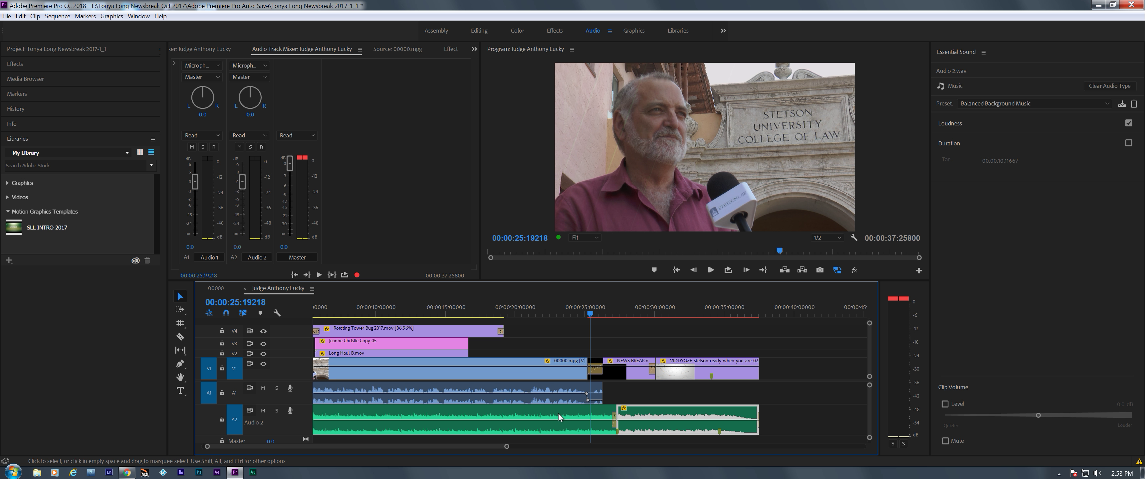
pyautogui.keyDown('shift'); pyautogui.click(605, 418); pyautogui.keyUp('shift')
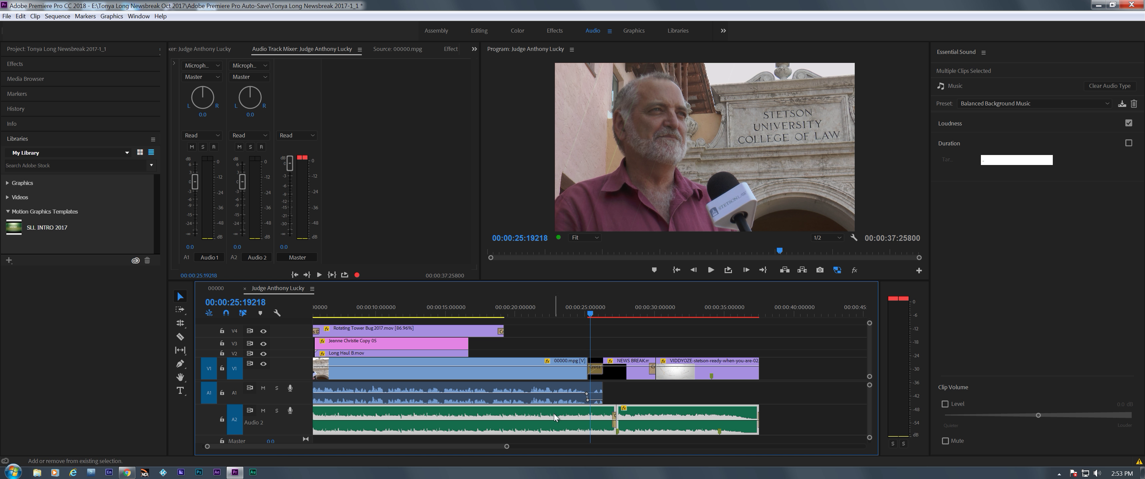
pyautogui.click(944, 403)
# Raise the music clips' Clip Volume Level to about 6 dB and compare against the dialogue.
pyautogui.press('space')
pyautogui.moveTo(1038, 415); pyautogui.dragTo(1118, 417)
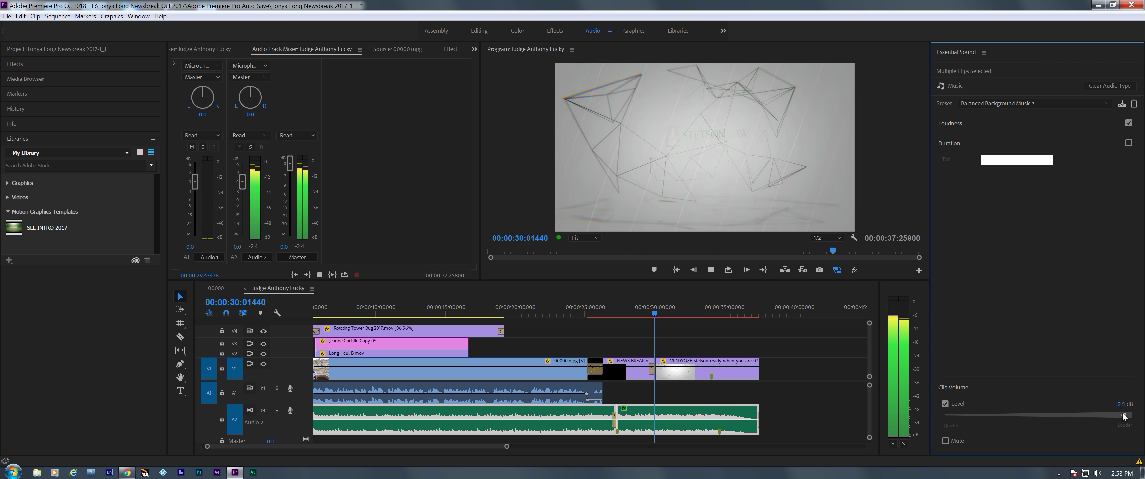
pyautogui.click(498, 320)
pyautogui.click(499, 309)
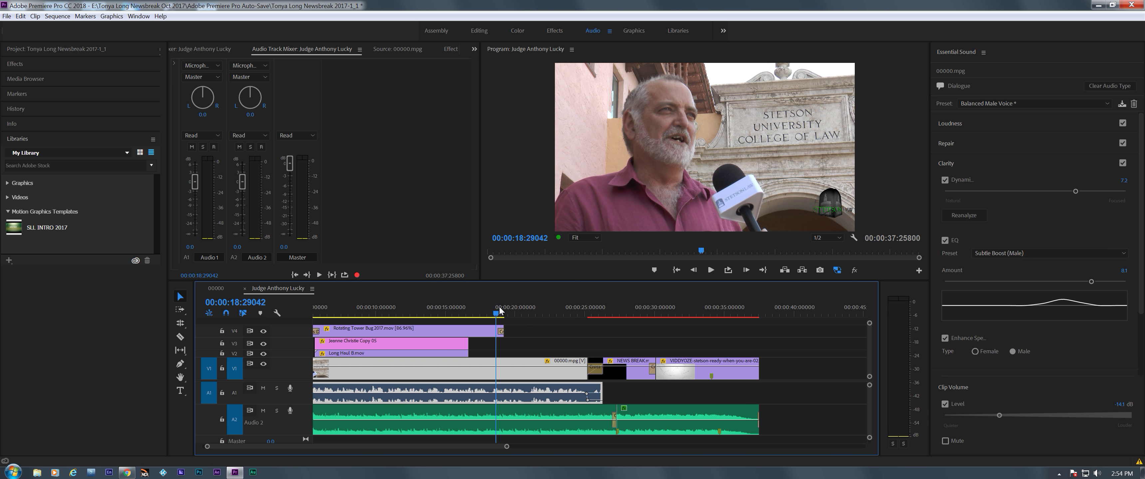
pyautogui.press('space')
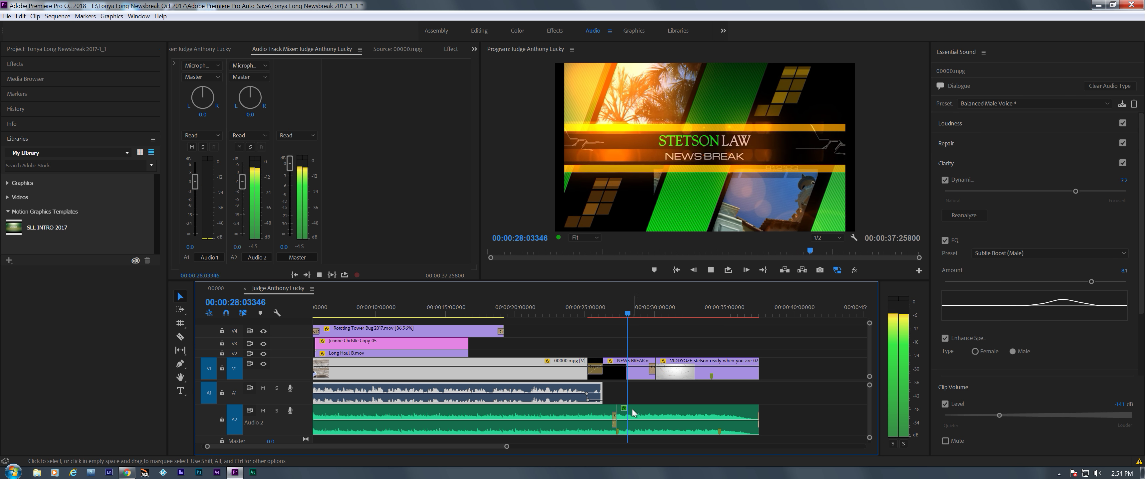
# Reselect both music clips and lower their volume slightly to about 5 dB.
pyautogui.click(666, 420)
pyautogui.keyDown('shift'); pyautogui.click(577, 416); pyautogui.keyUp('shift')
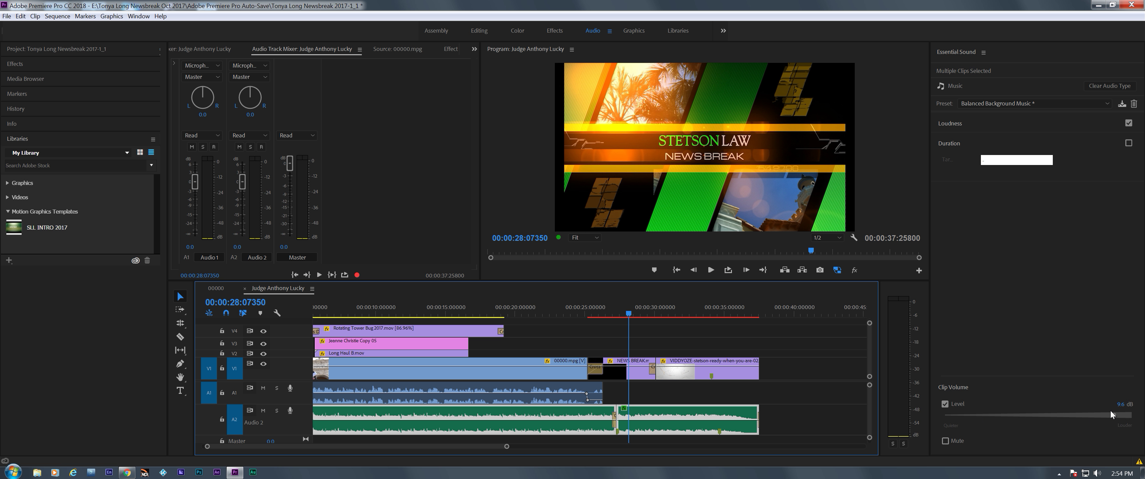
pyautogui.moveTo(1114, 420); pyautogui.dragTo(1107, 421)
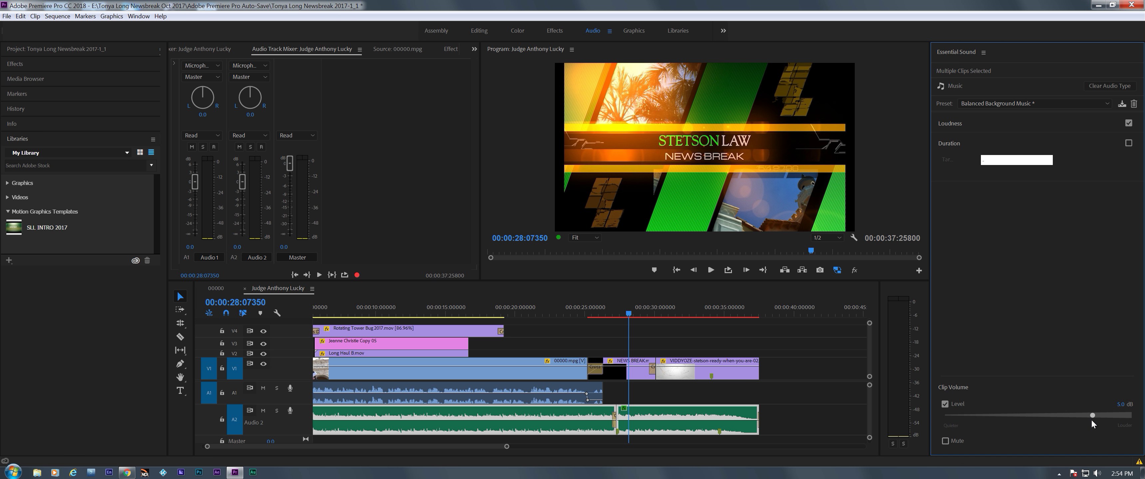
pyautogui.click(414, 314)
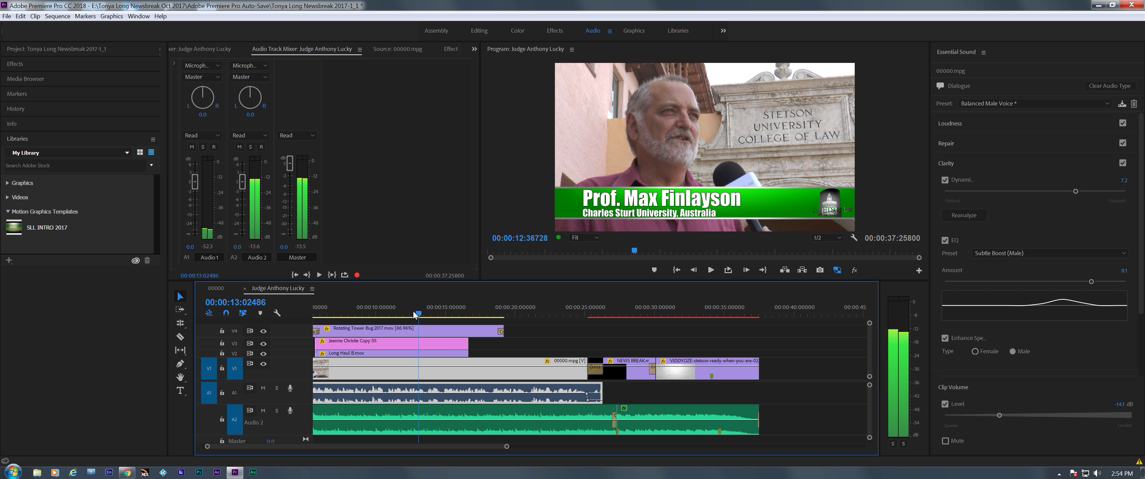
# Pull the A2 music volume line up near the clip join around 23 seconds and replay it.
pyautogui.press('space')
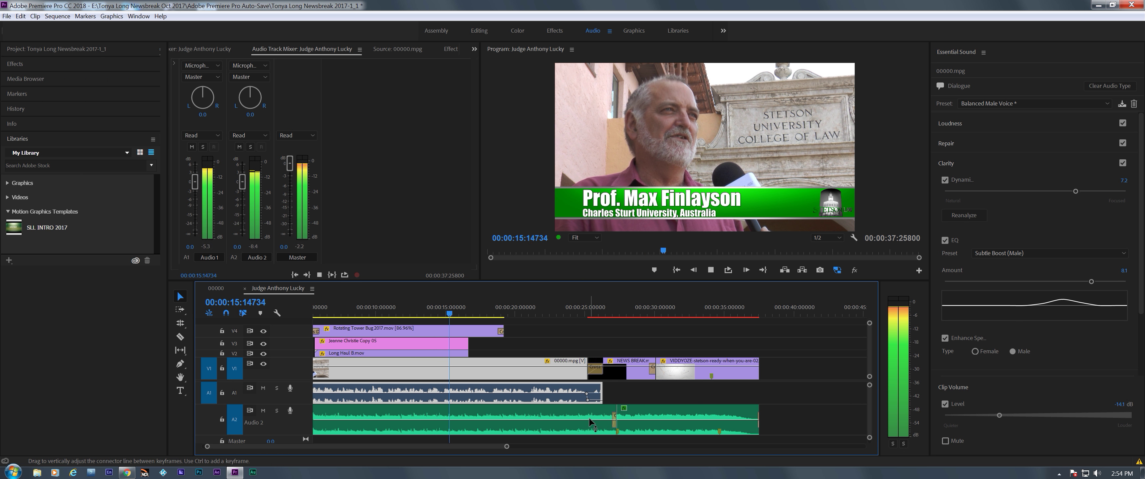
pyautogui.press('space')
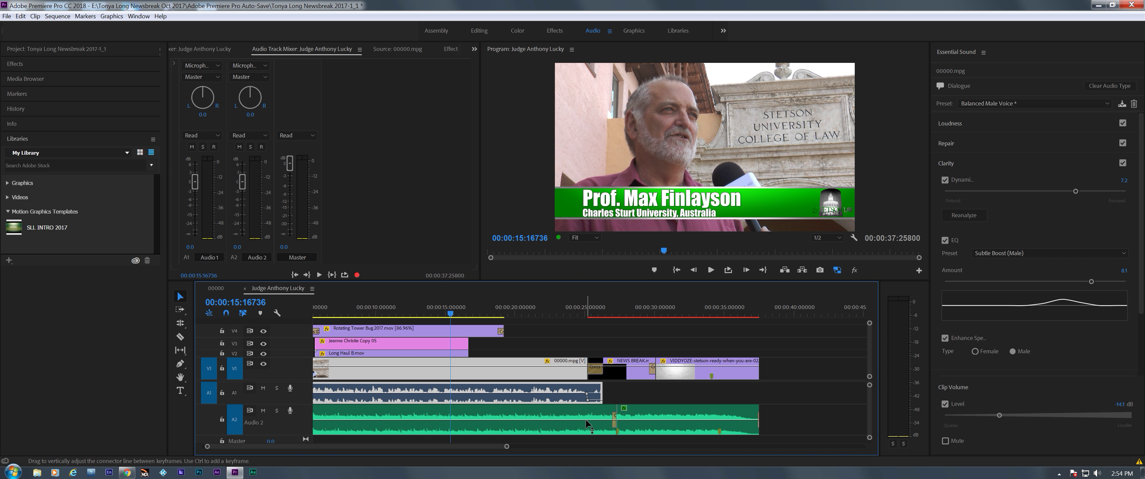
pyautogui.click(561, 316)
pyautogui.press('space')
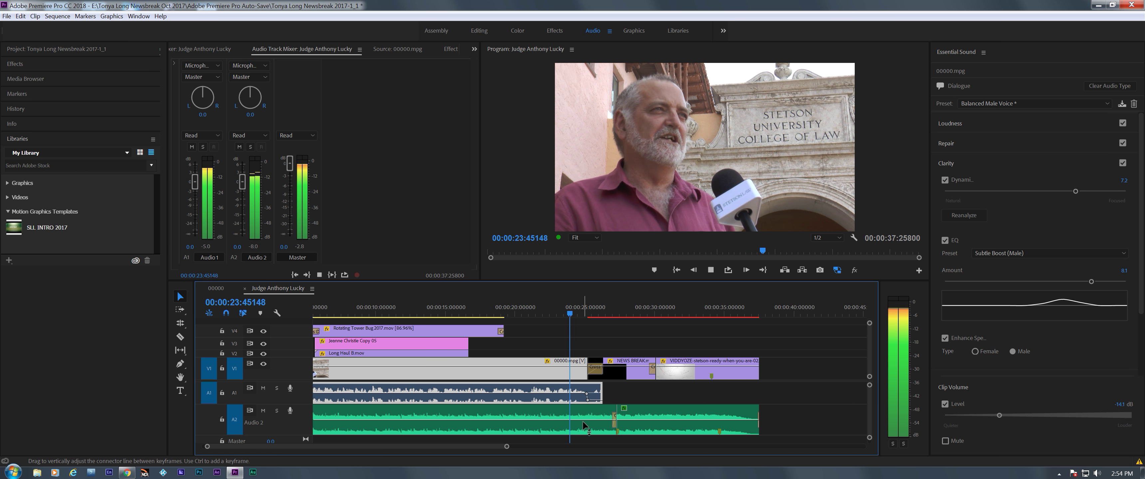
pyautogui.press('space')
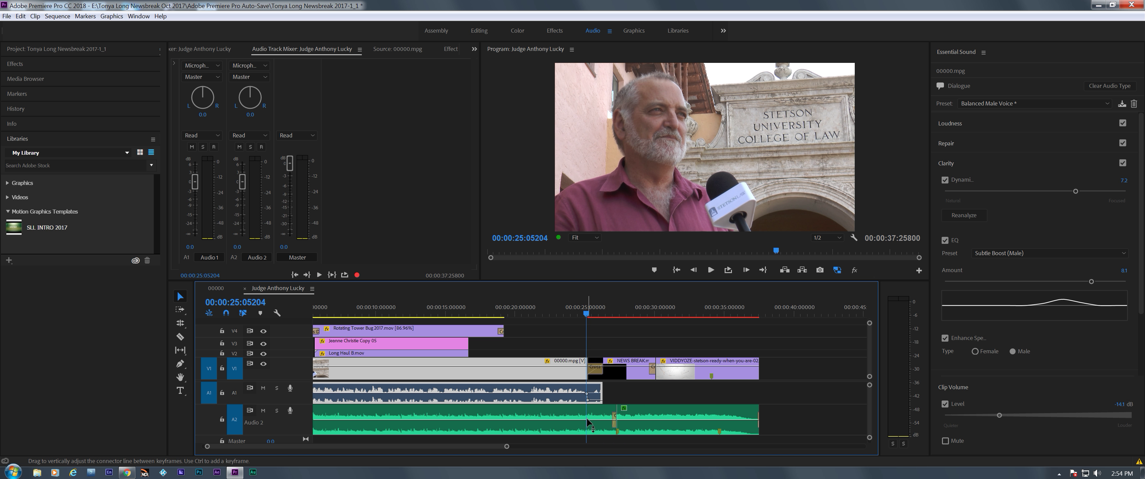
pyautogui.moveTo(587, 422); pyautogui.dragTo(595, 409)
pyautogui.click(639, 425)
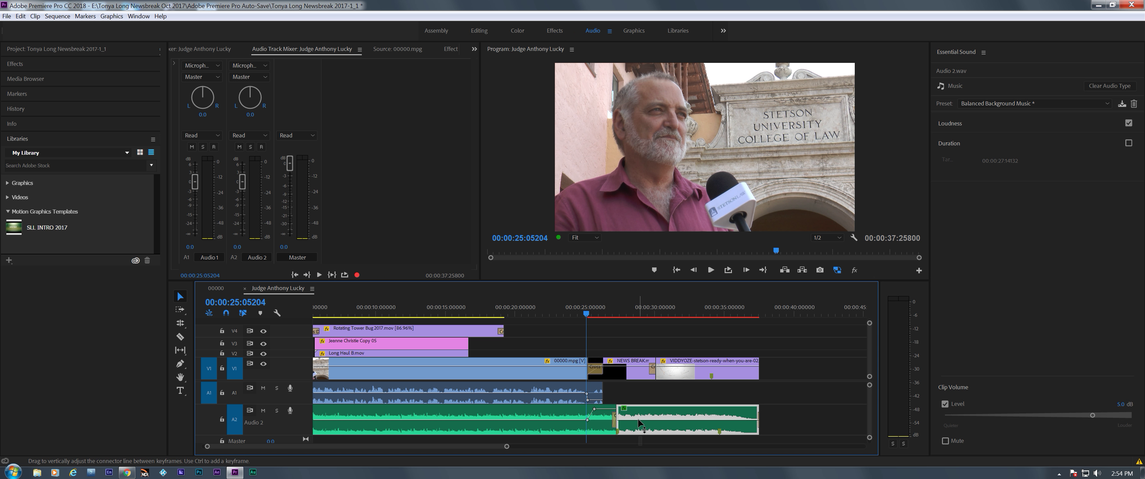
pyautogui.press('space')
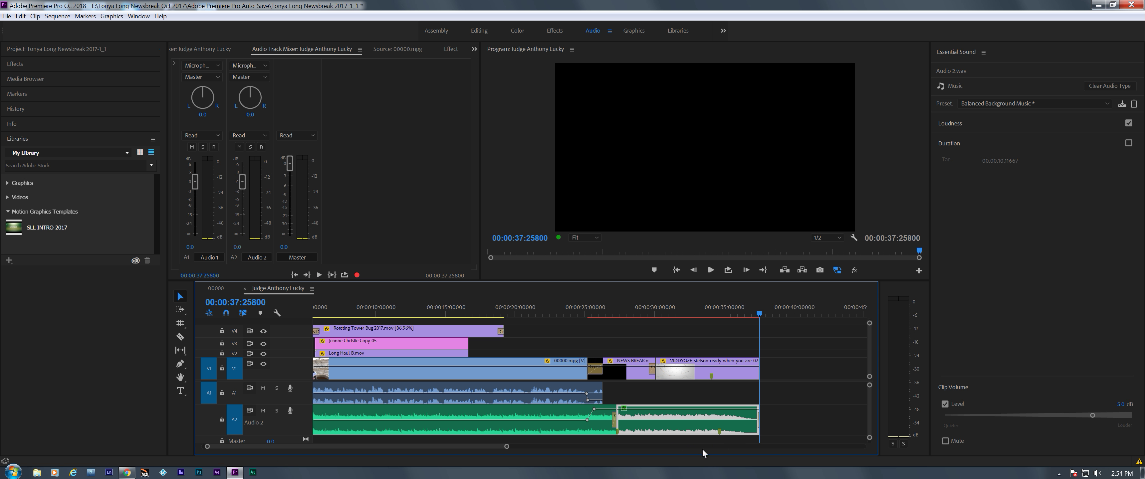
# Save the project and play the sequence from 0.
pyautogui.hotkey('ctrl', 's')
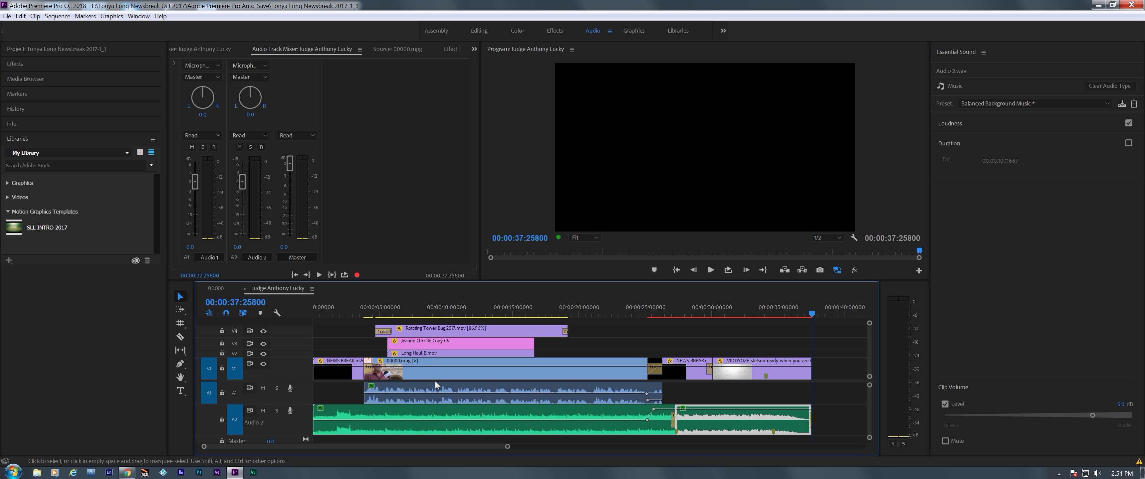
pyautogui.click(346, 311)
pyautogui.click(319, 312)
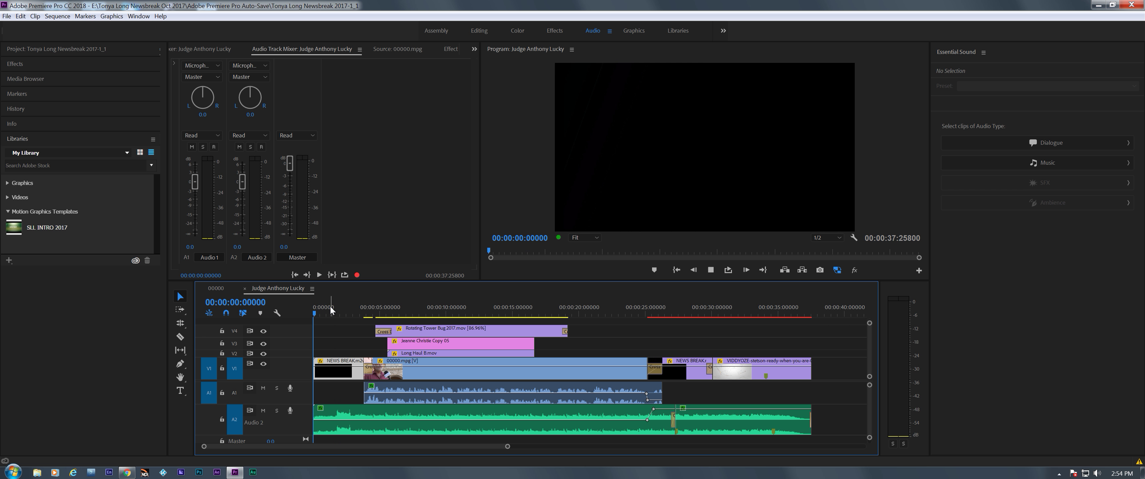
pyautogui.press('space')
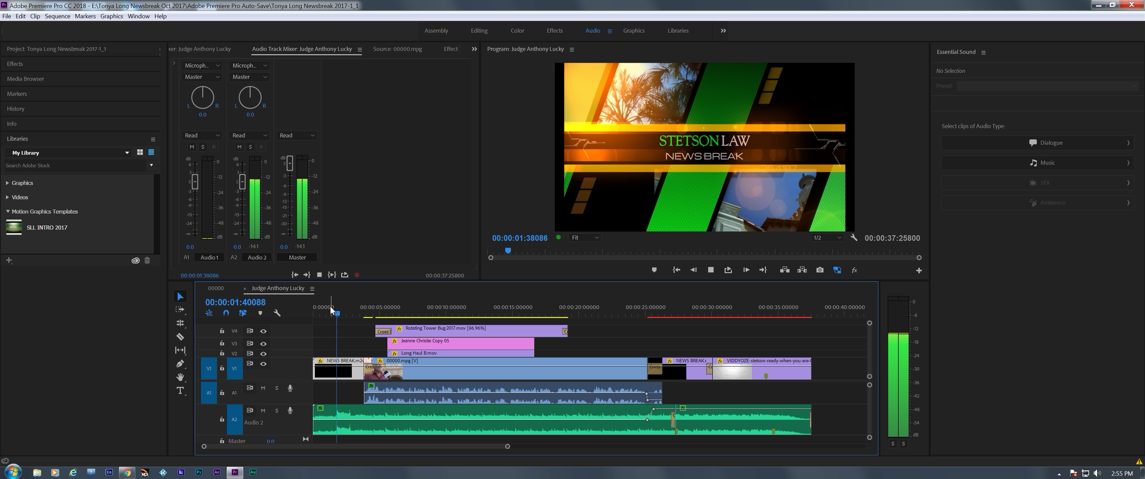
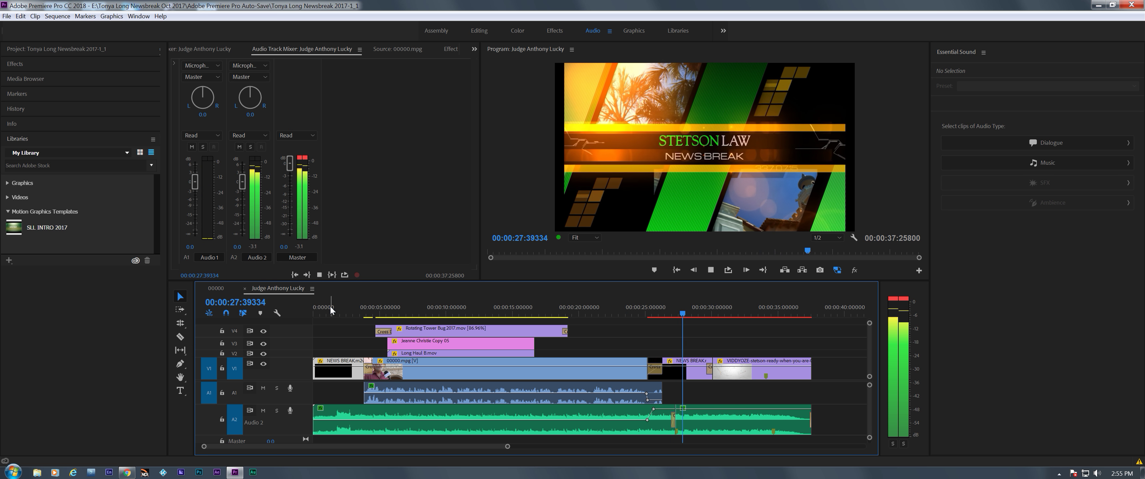
# Stop playback and park on an interview frame around 21 seconds, after the title is gone.
pyautogui.press('space')
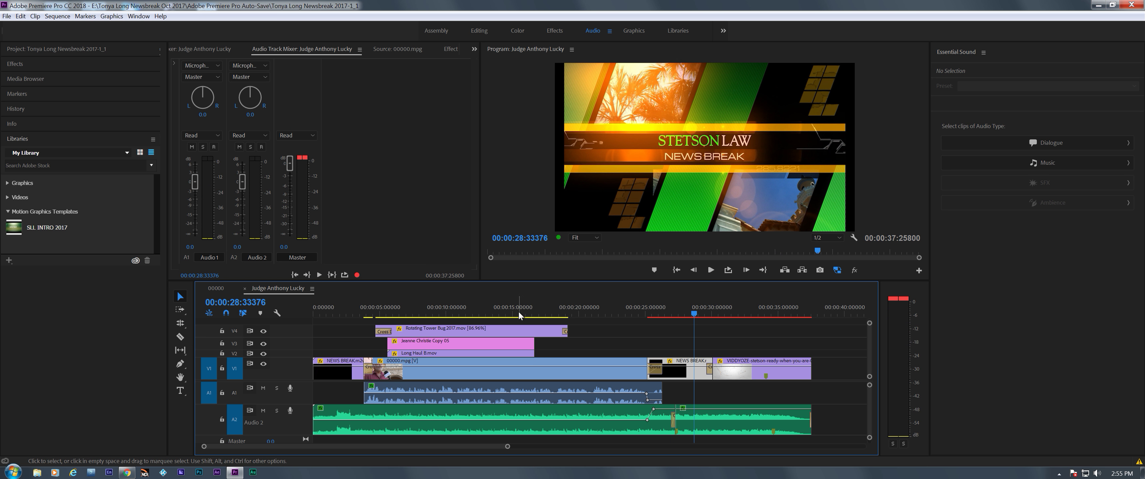
pyautogui.click(509, 311)
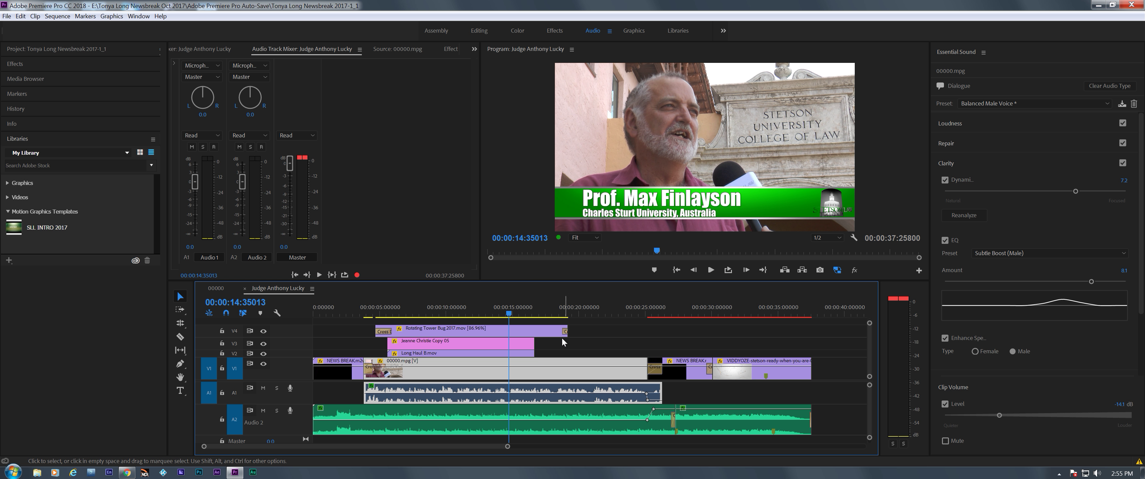
pyautogui.click(594, 315)
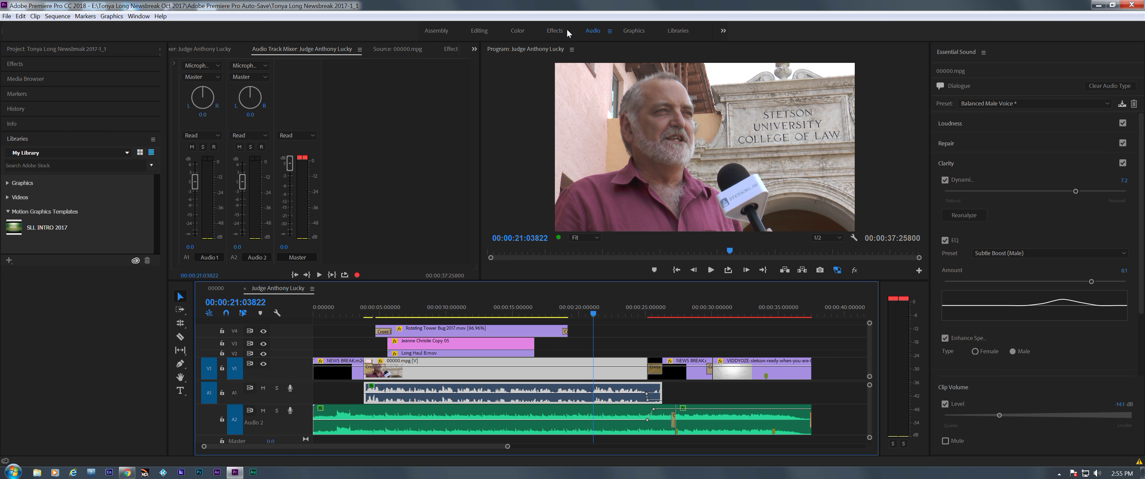
# Switch to the Color workspace, nudge exposure up, and show the Lumetri Scopes.
pyautogui.click(517, 30)
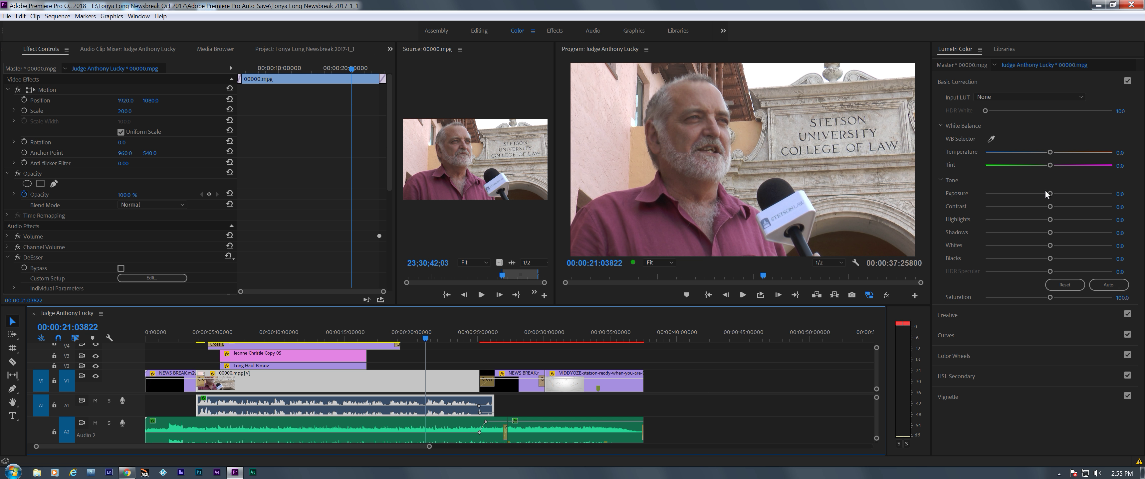
pyautogui.moveTo(1051, 194); pyautogui.dragTo(1061, 197)
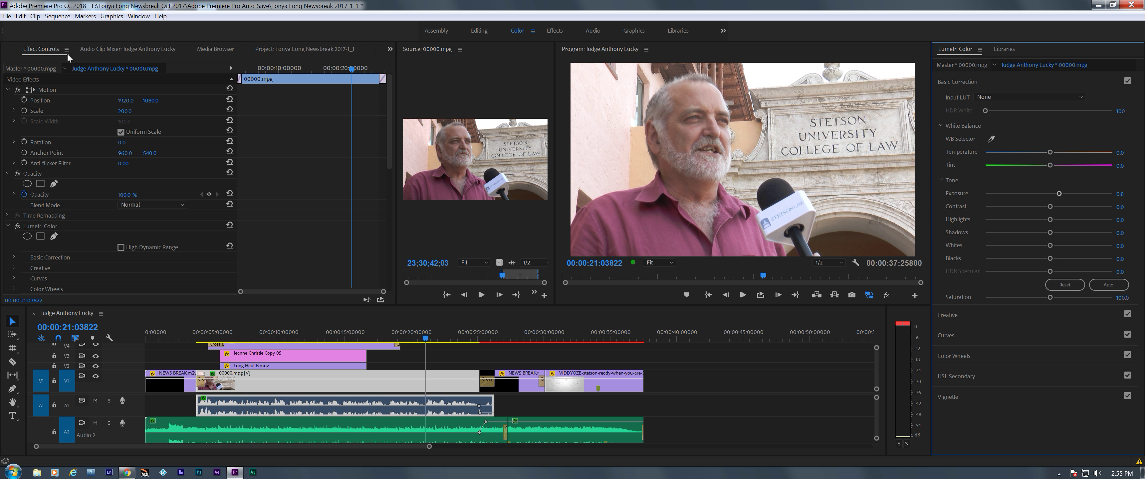
pyautogui.click(390, 50)
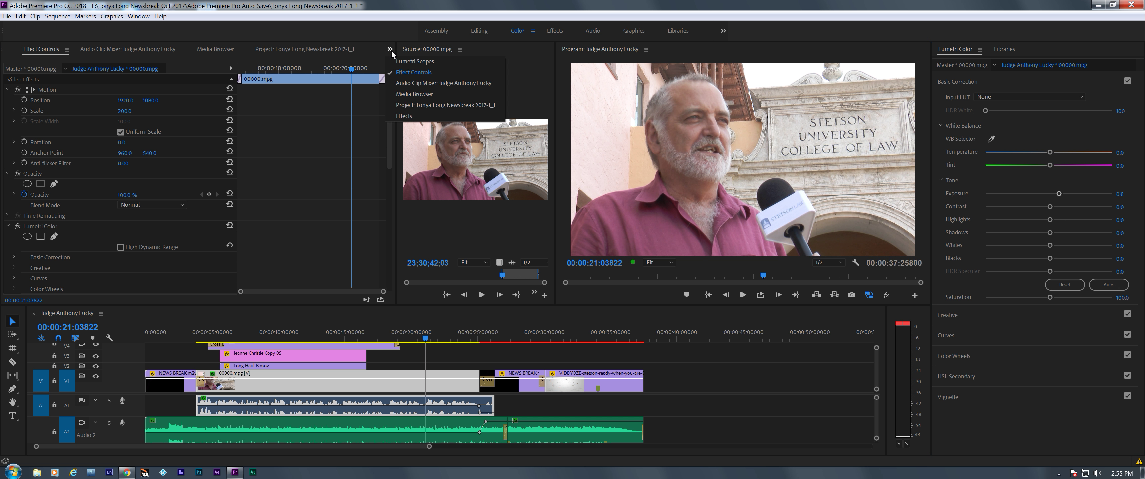
pyautogui.click(407, 61)
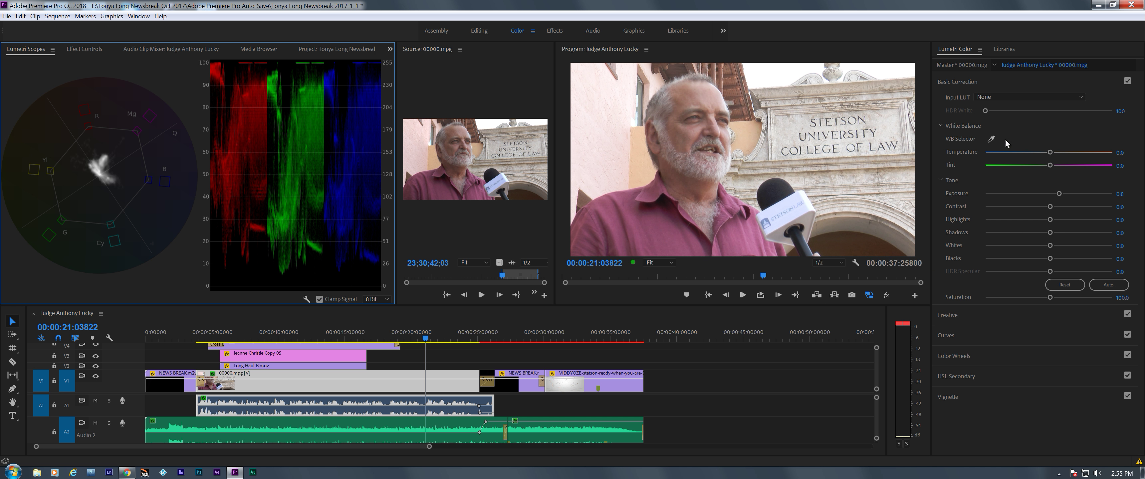
# Boost saturation to about 117, lower highlights, apply Auto tone, then raise Exposure to 1.1.
pyautogui.moveTo(1059, 193)
pyautogui.mouseDown()
pyautogui.moveTo(1031, 196)
pyautogui.moveTo(1057, 200)
pyautogui.mouseUp()
pyautogui.moveTo(1051, 298)
pyautogui.mouseDown()
pyautogui.moveTo(1072, 296)
pyautogui.moveTo(1058, 298)
pyautogui.mouseUp()
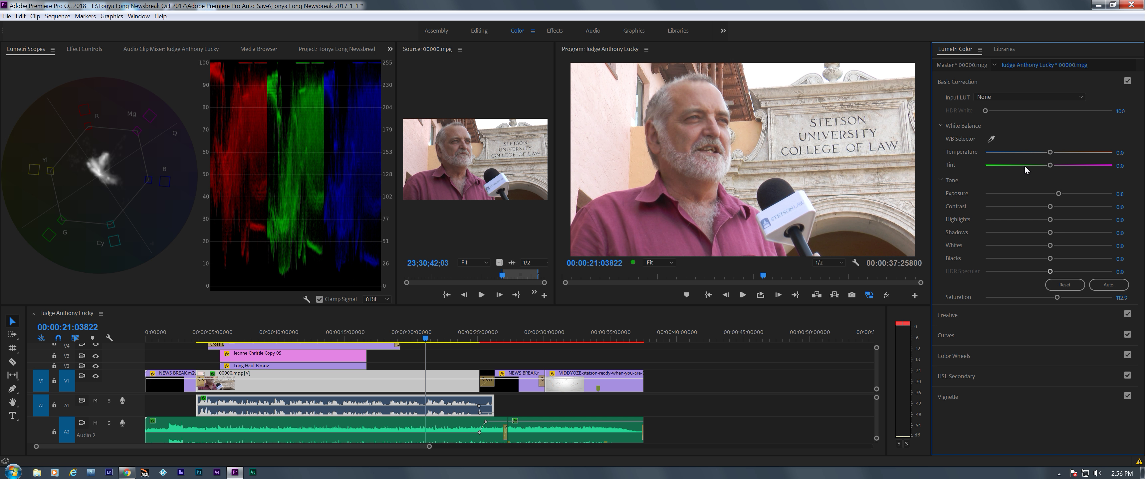
pyautogui.moveTo(1050, 220)
pyautogui.mouseDown()
pyautogui.moveTo(1015, 222)
pyautogui.moveTo(1066, 222)
pyautogui.moveTo(1037, 223)
pyautogui.moveTo(1061, 223)
pyautogui.moveTo(1050, 223)
pyautogui.mouseUp()
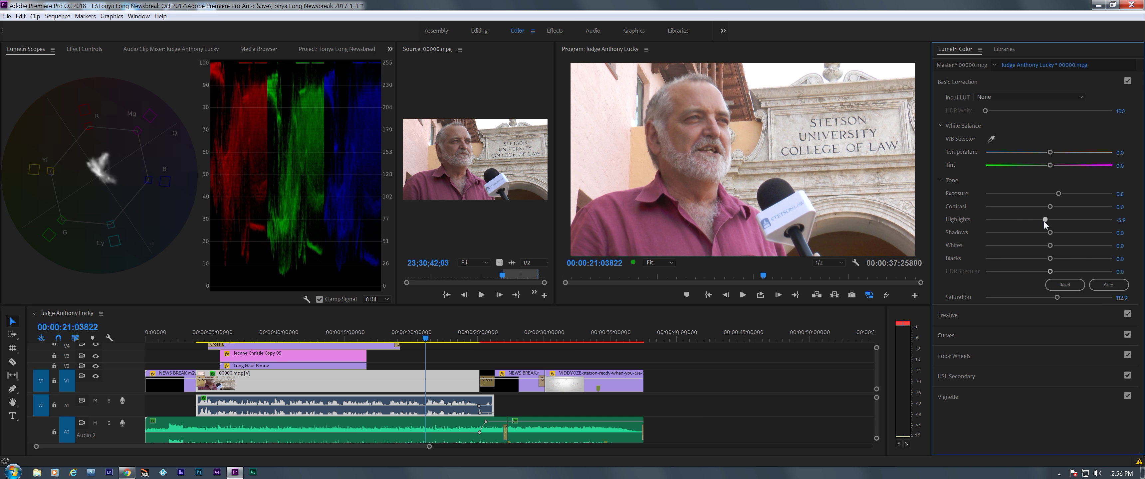
pyautogui.click(1109, 285)
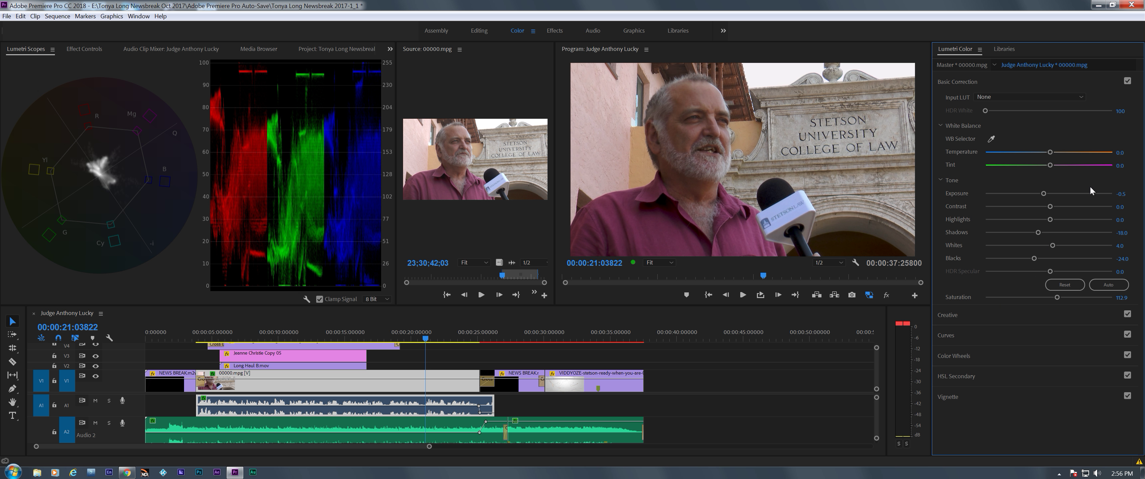
pyautogui.moveTo(1046, 195); pyautogui.dragTo(1062, 196)
# In Lumetri Creative, choose the Kodak 5205 Fuji 3510 look at Intensity 40, then save.
pyautogui.click(958, 317)
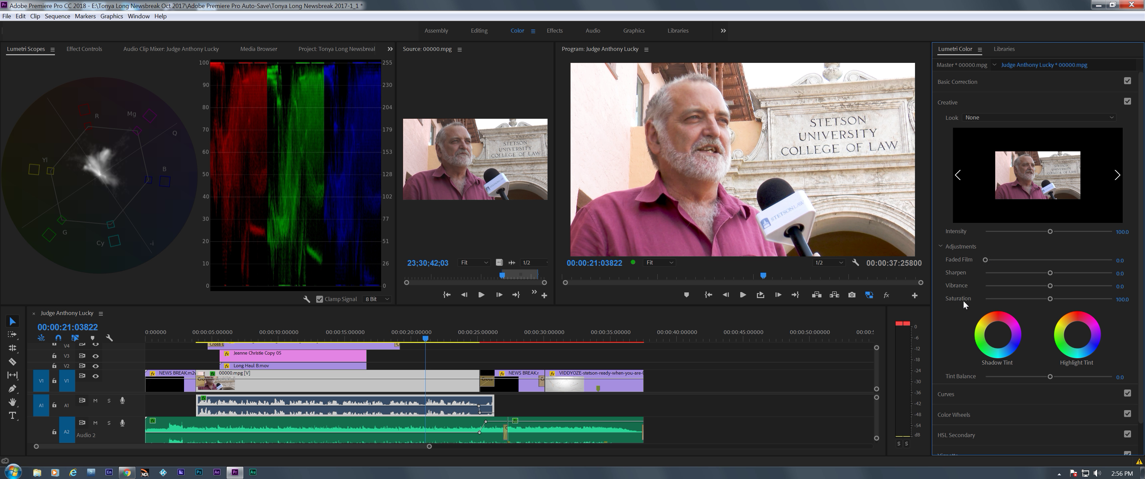
pyautogui.click(986, 115)
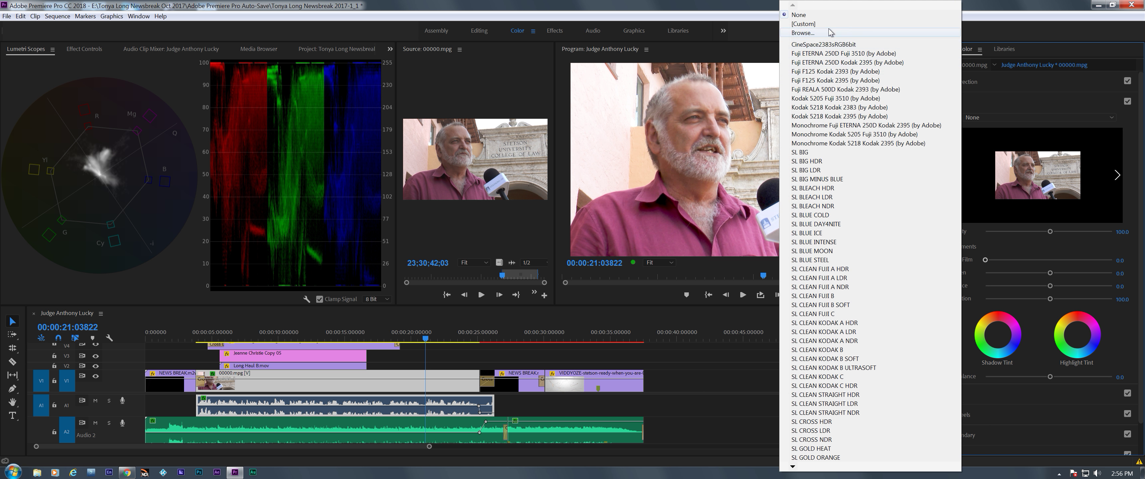
pyautogui.click(813, 99)
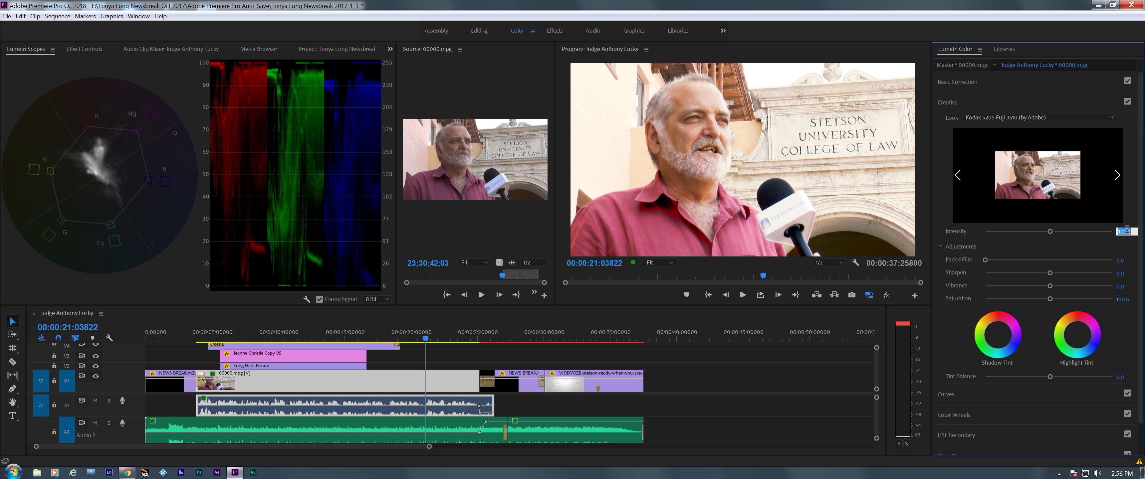
pyautogui.write('40')
pyautogui.press('Return')
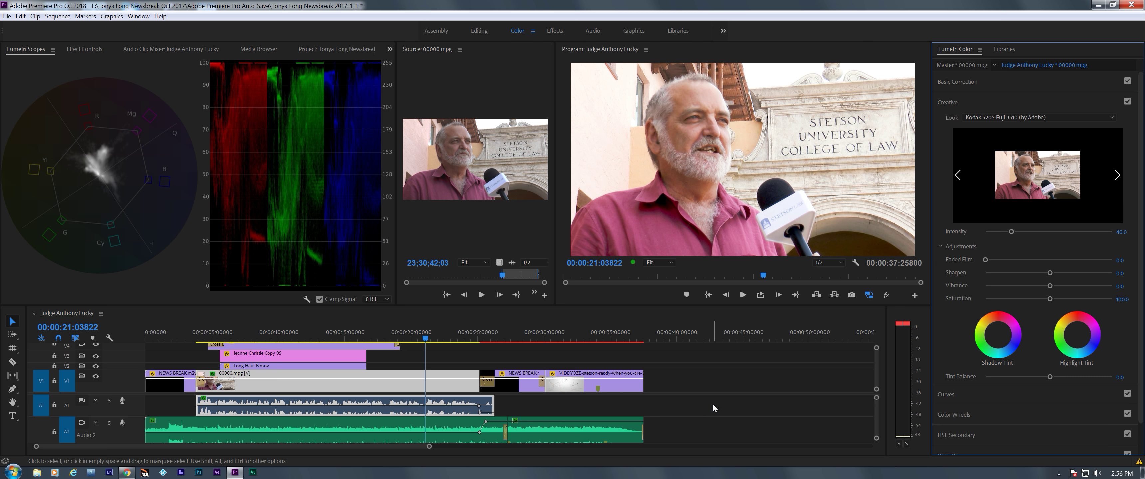
pyautogui.hotkey('ctrl', 's')
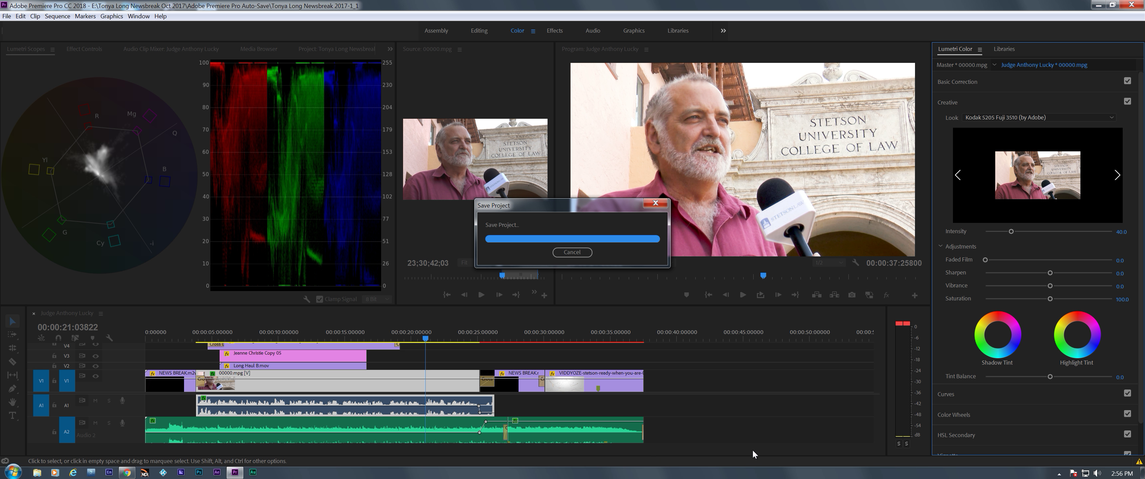
# Scrub through the graded interview, then return to the start and play from the opening title.
pyautogui.click(430, 339)
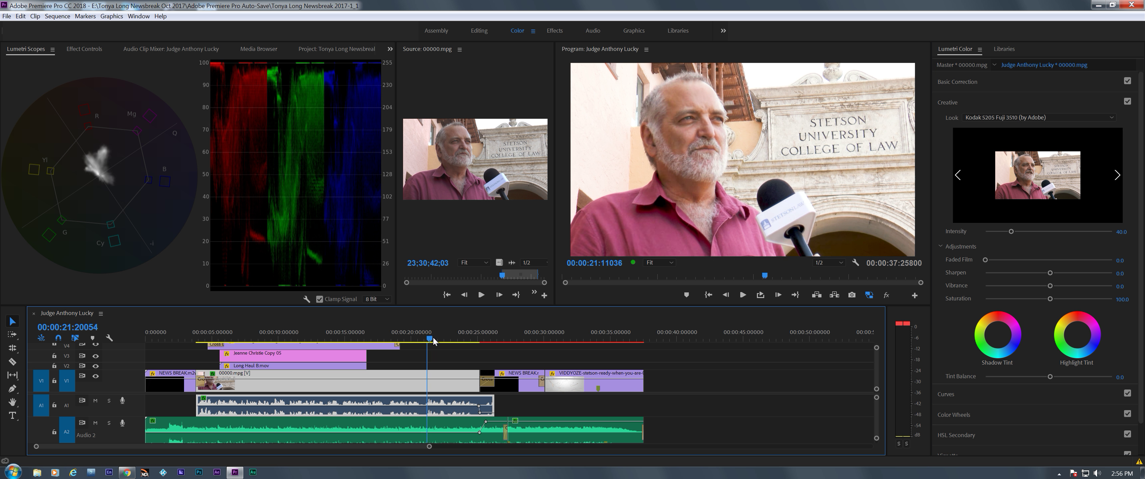
pyautogui.moveTo(433, 339); pyautogui.dragTo(234, 361)
pyautogui.press('l')
pyautogui.press('l')
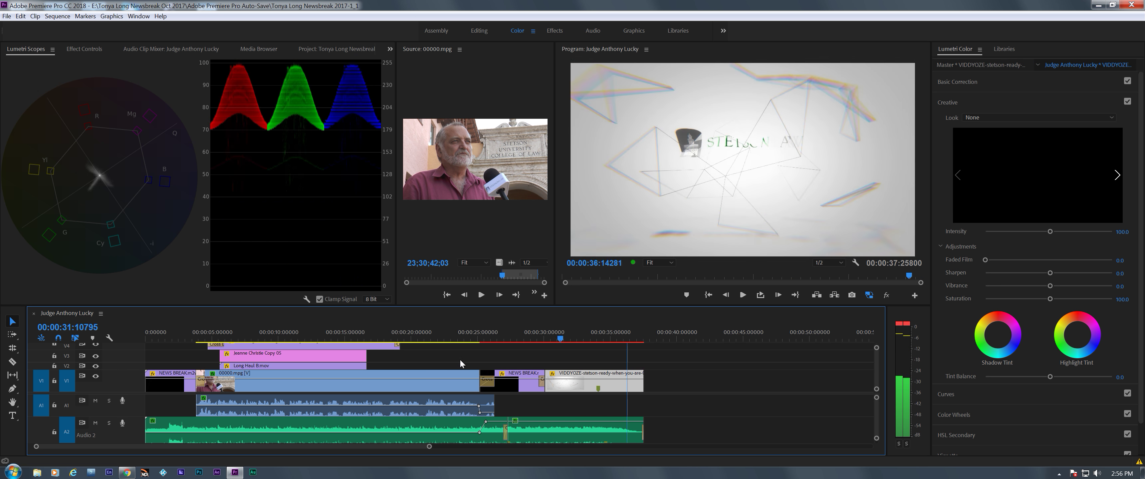
pyautogui.press('Home')
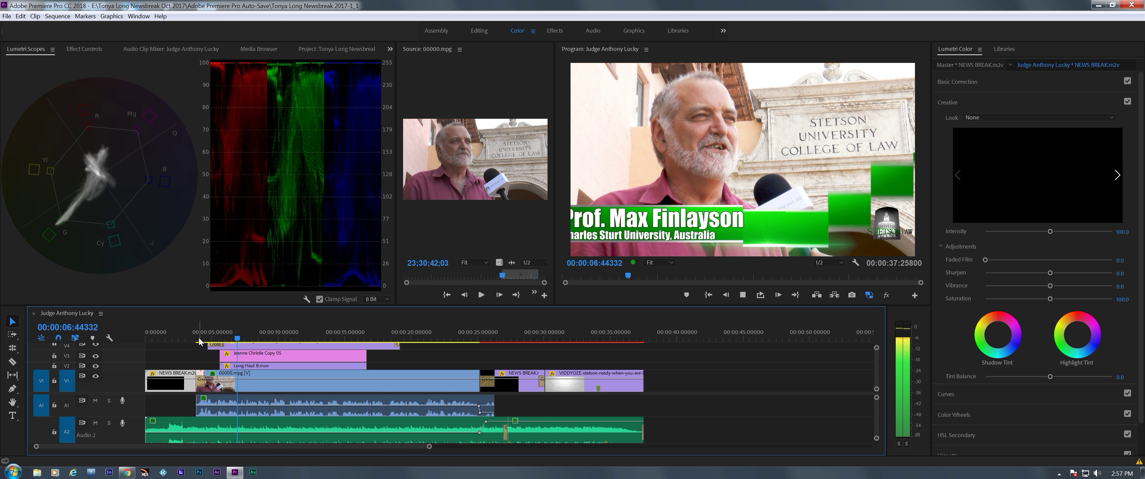
pyautogui.click(175, 339)
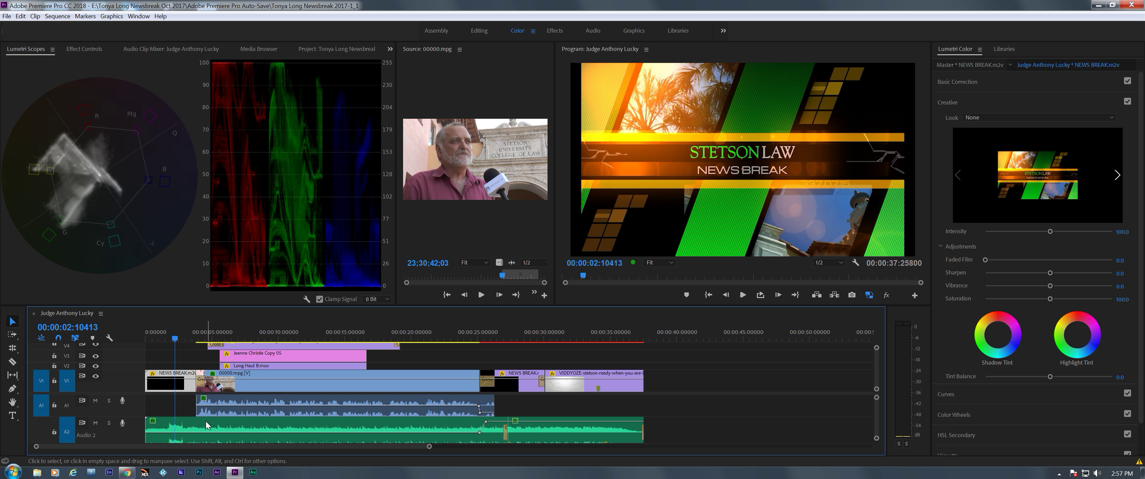
pyautogui.press('space')
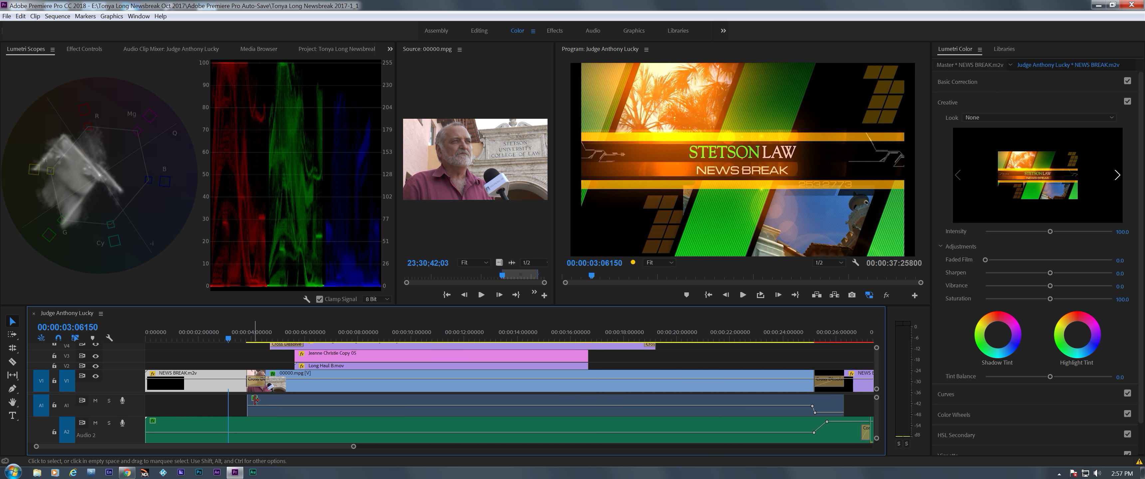
# Cut the Audio 2 music at the end of the title and at the interview start.
pyautogui.press('=')
pyautogui.press('=')
pyautogui.press('=')
pyautogui.moveTo(401, 342); pyautogui.dragTo(444, 344)
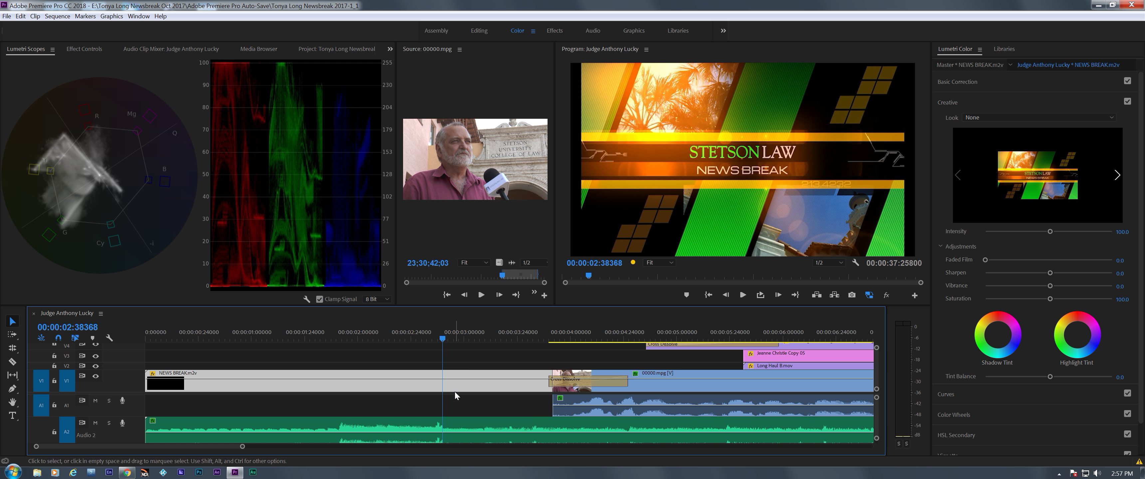
pyautogui.press('c')
pyautogui.click(444, 429)
pyautogui.press('v')
pyautogui.moveTo(501, 337); pyautogui.dragTo(574, 357)
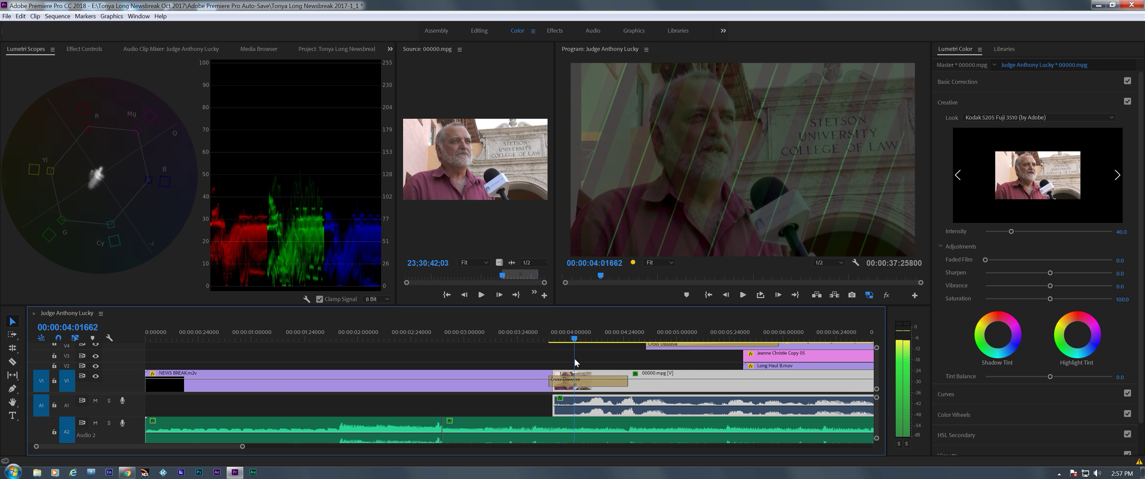
pyautogui.press('c')
pyautogui.click(575, 429)
pyautogui.press('v')
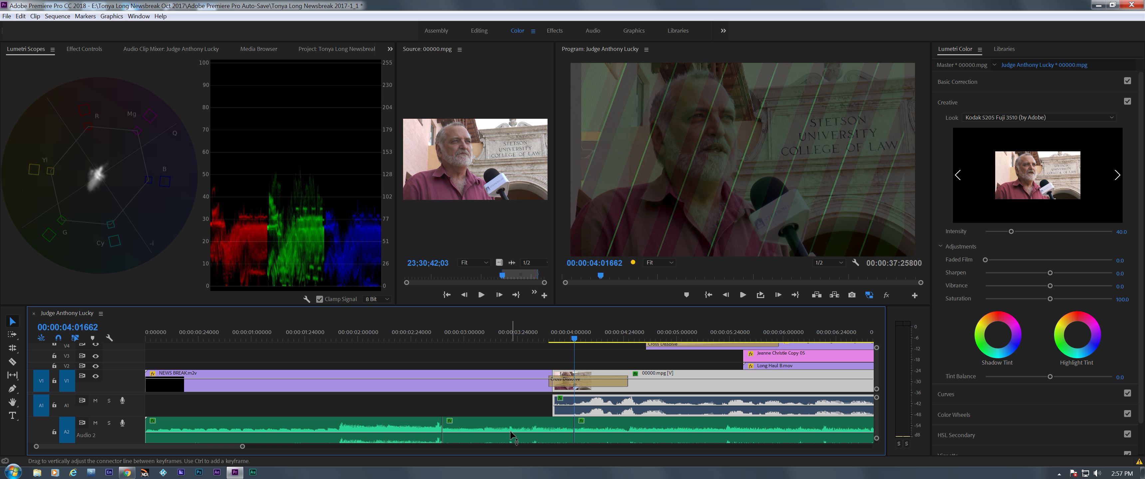
# Select the music section between the cuts and enlarge the timeline to show upper video tracks.
pyautogui.click(511, 438)
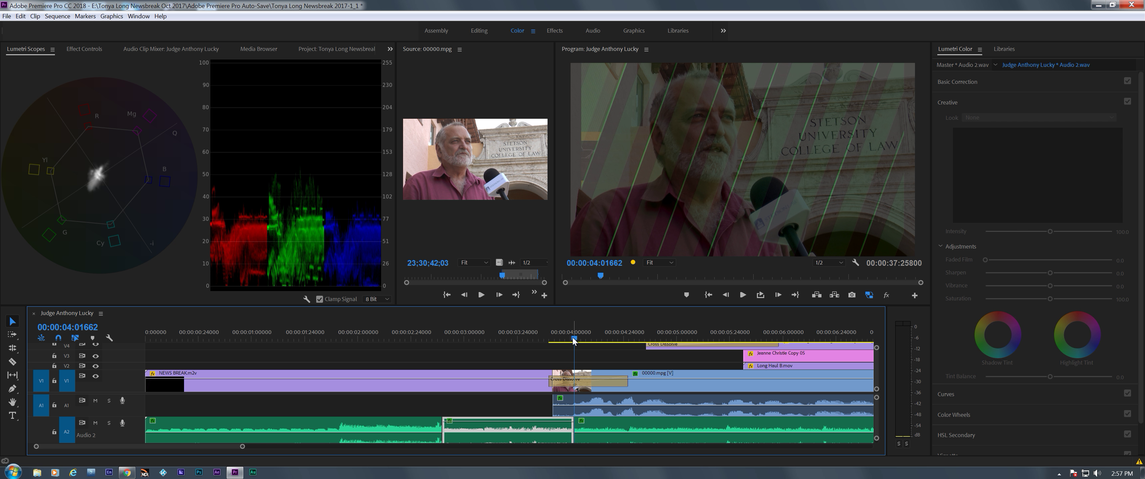
pyautogui.click(596, 358)
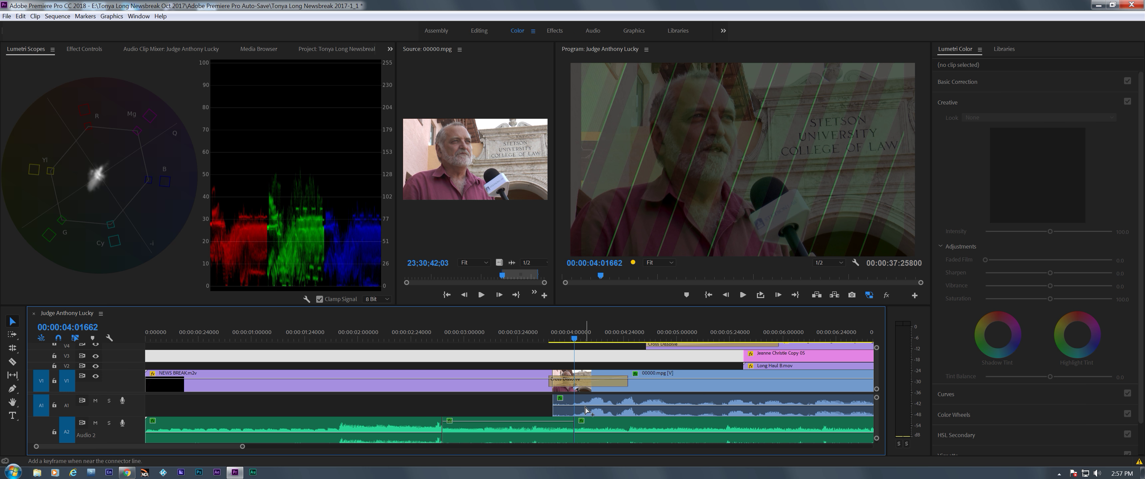
pyautogui.click(527, 345)
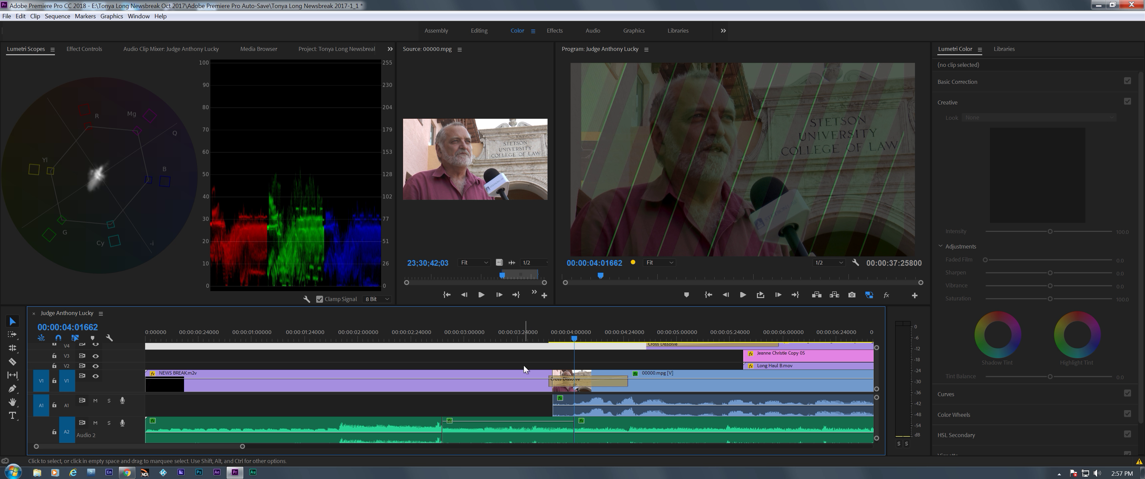
pyautogui.moveTo(533, 306); pyautogui.dragTo(533, 265)
pyautogui.click(527, 345)
pyautogui.click(527, 323)
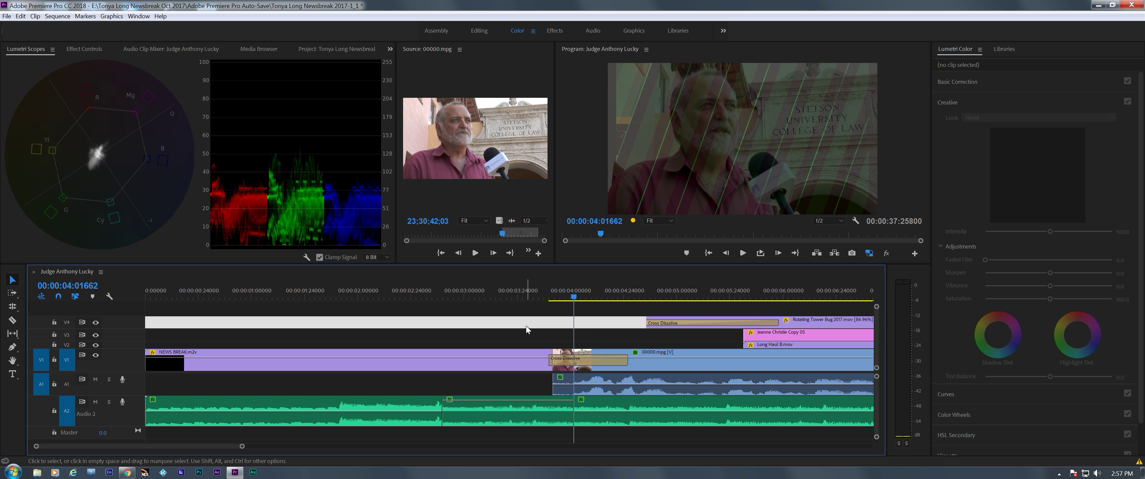
pyautogui.click(527, 311)
# Add a crossfade at the music cut, slide it to end at the playhead, play it back, and save.
pyautogui.hotkey('ctrl', 'shift', 'd')
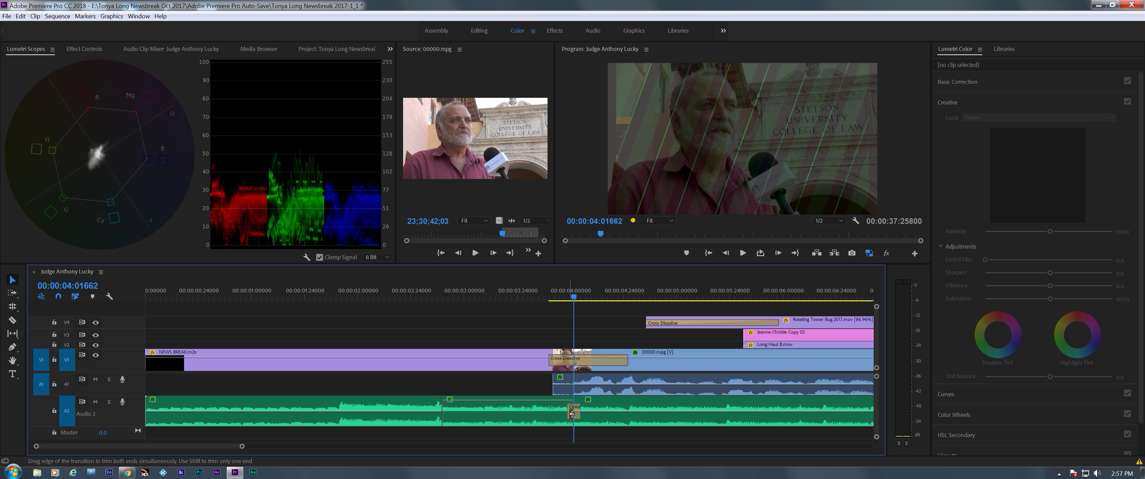
pyautogui.moveTo(573, 411); pyautogui.dragTo(566, 413)
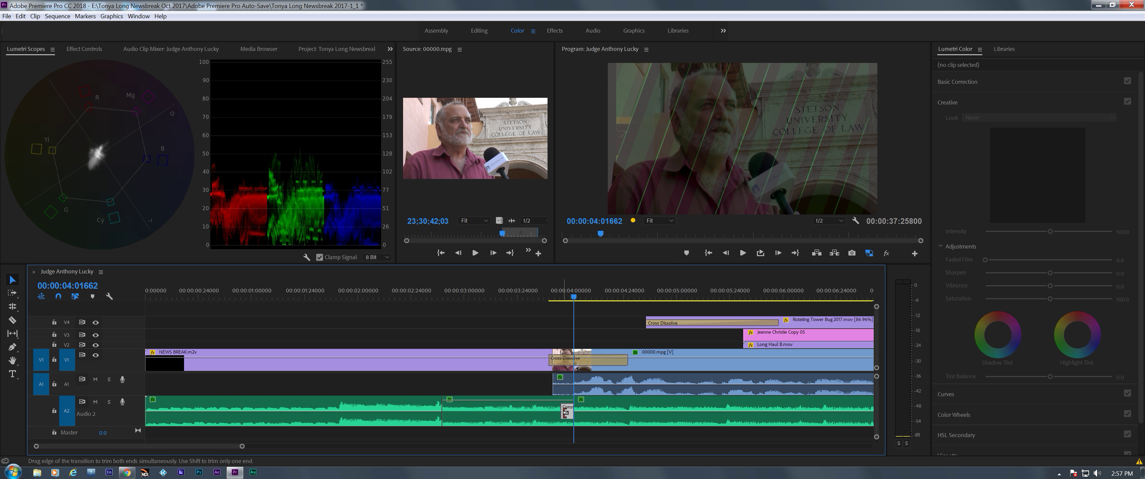
pyautogui.moveTo(378, 296); pyautogui.dragTo(403, 297)
pyautogui.moveTo(409, 331); pyautogui.dragTo(354, 325)
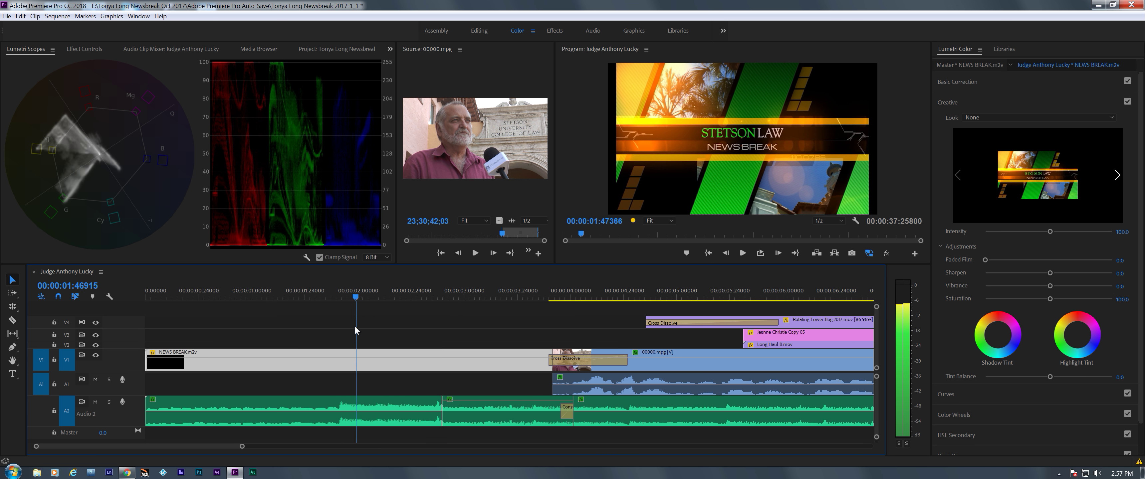
pyautogui.press('space')
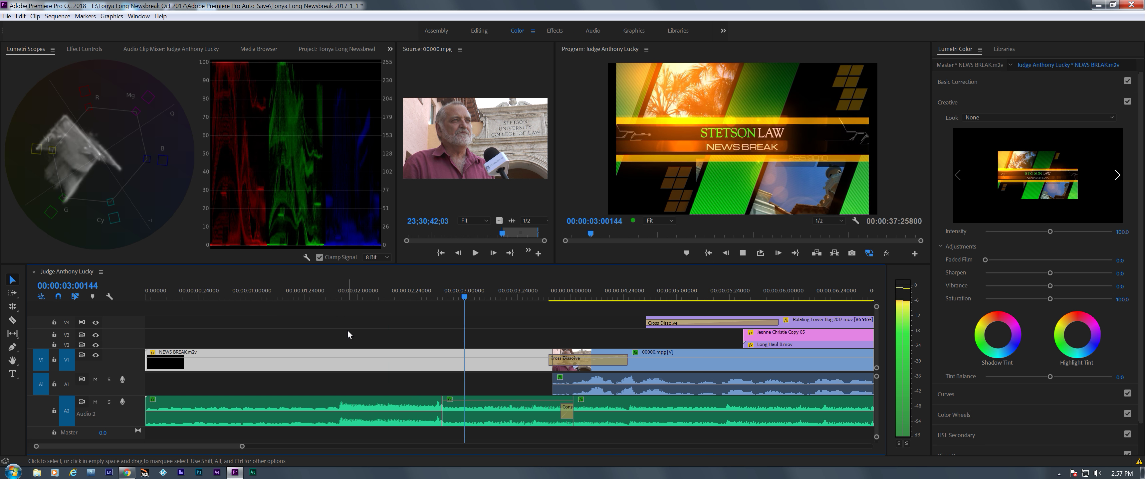
pyautogui.press('space')
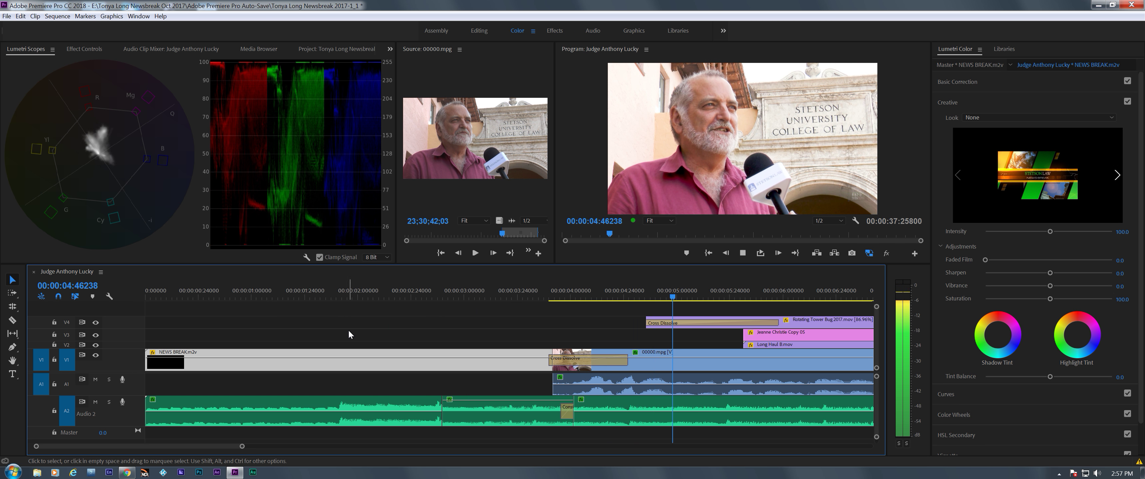
pyautogui.hotkey('ctrl', 's')
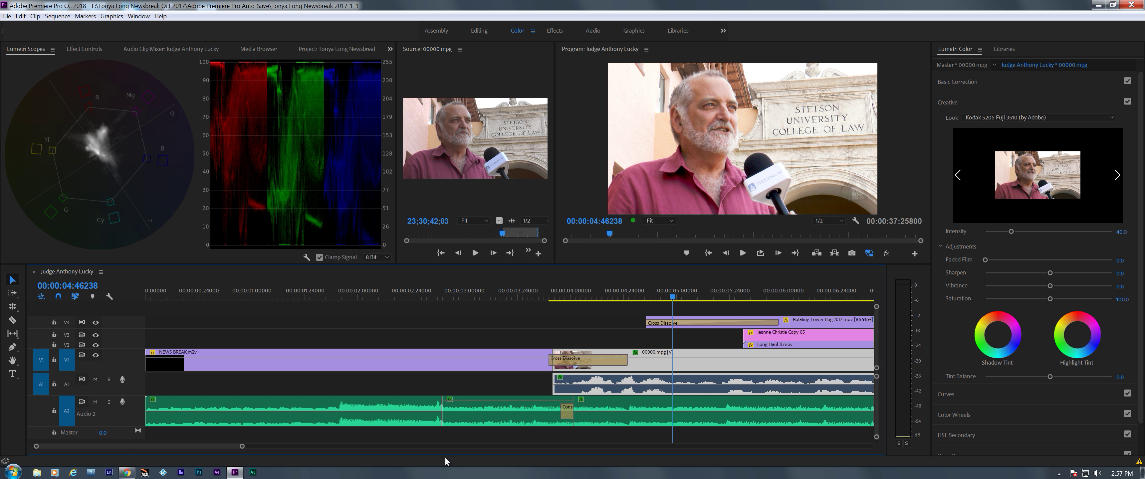
# Fit the whole sequence in the timeline and play it from the beginning.
pyautogui.press('\\')
pyautogui.moveTo(198, 291); pyautogui.dragTo(140, 290)
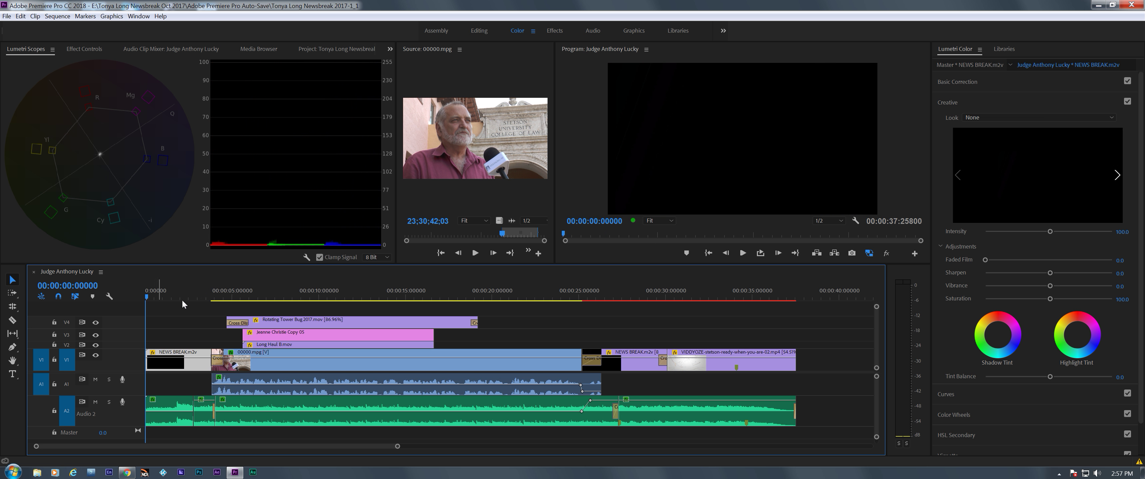
pyautogui.press('space')
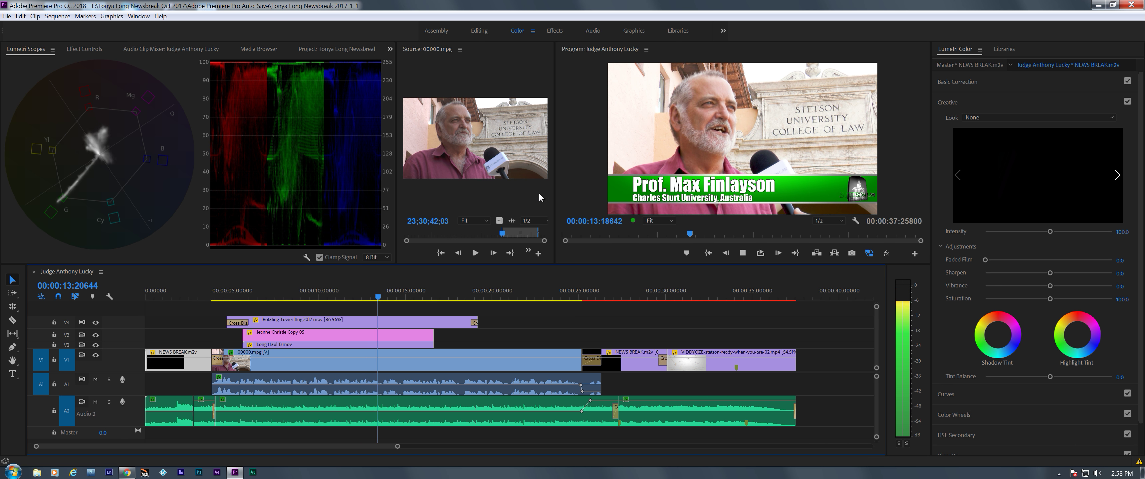
# Select the interview clip and lower its Whites to -24.7 in Basic Correction.
pyautogui.click(589, 379)
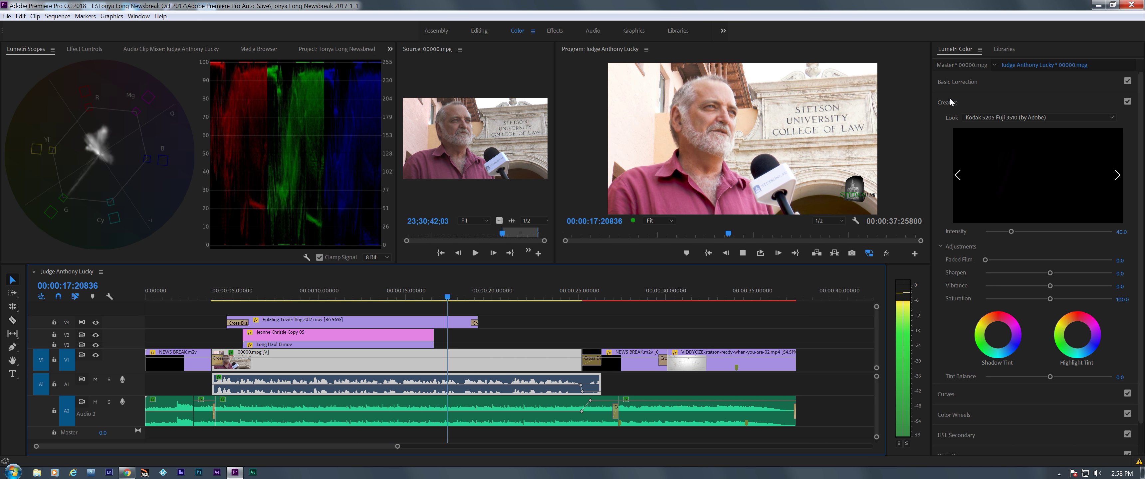
pyautogui.click(958, 81)
pyautogui.moveTo(1052, 245)
pyautogui.mouseDown()
pyautogui.moveTo(1014, 246)
pyautogui.moveTo(1032, 252)
pyautogui.mouseUp()
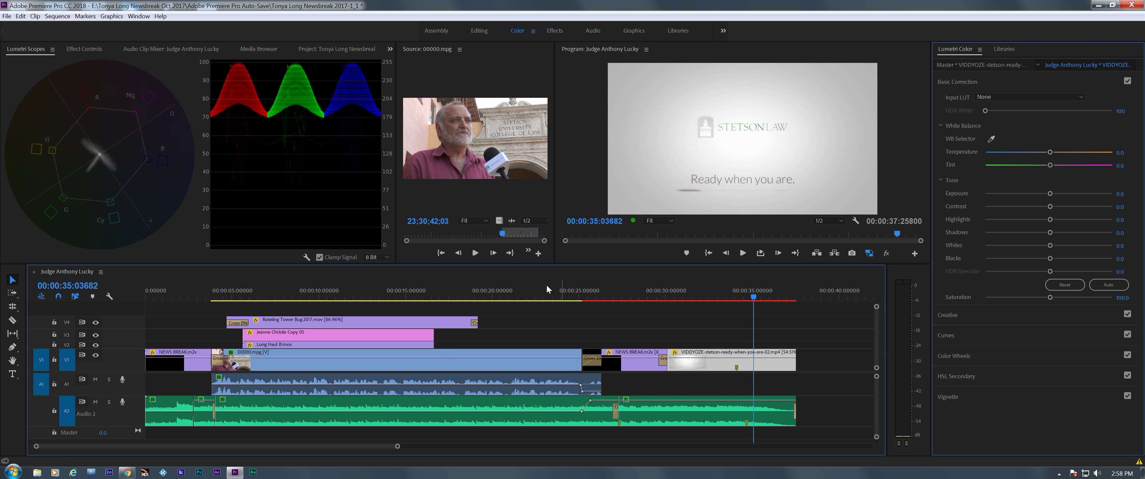
# Raise the RGB curve's white point slightly, lower the red curve's white point, and save.
pyautogui.click(515, 294)
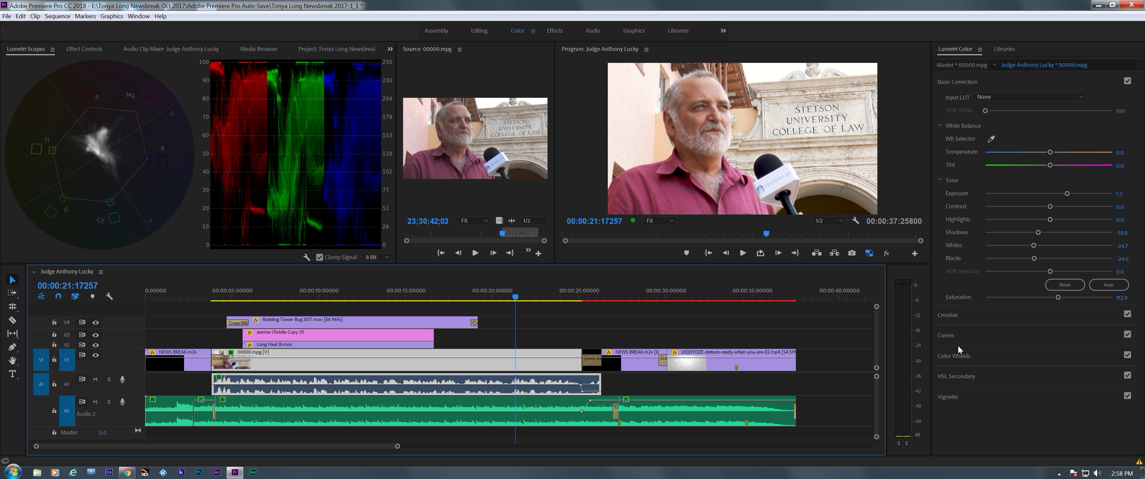
pyautogui.click(950, 339)
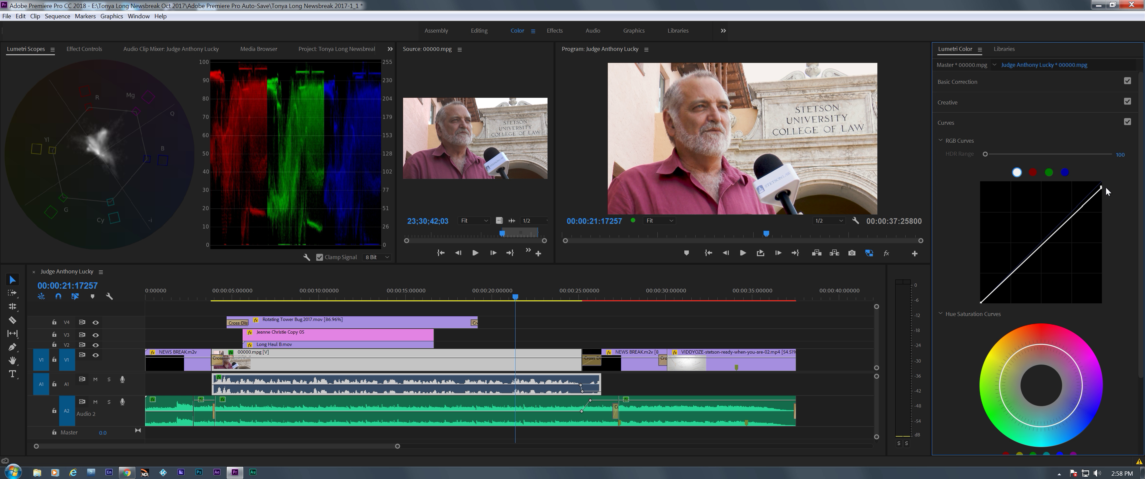
pyautogui.moveTo(1101, 184); pyautogui.dragTo(1116, 185)
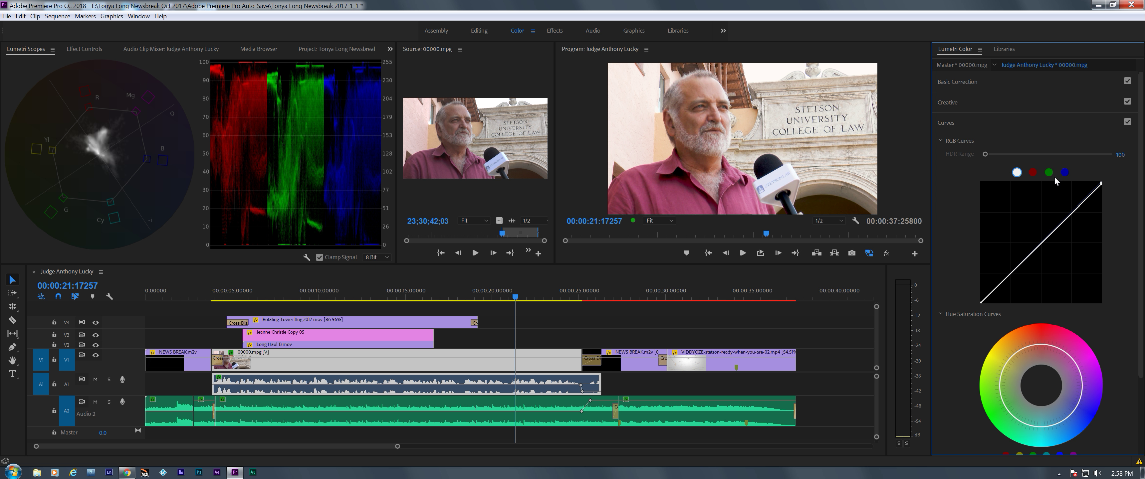
pyautogui.click(1032, 173)
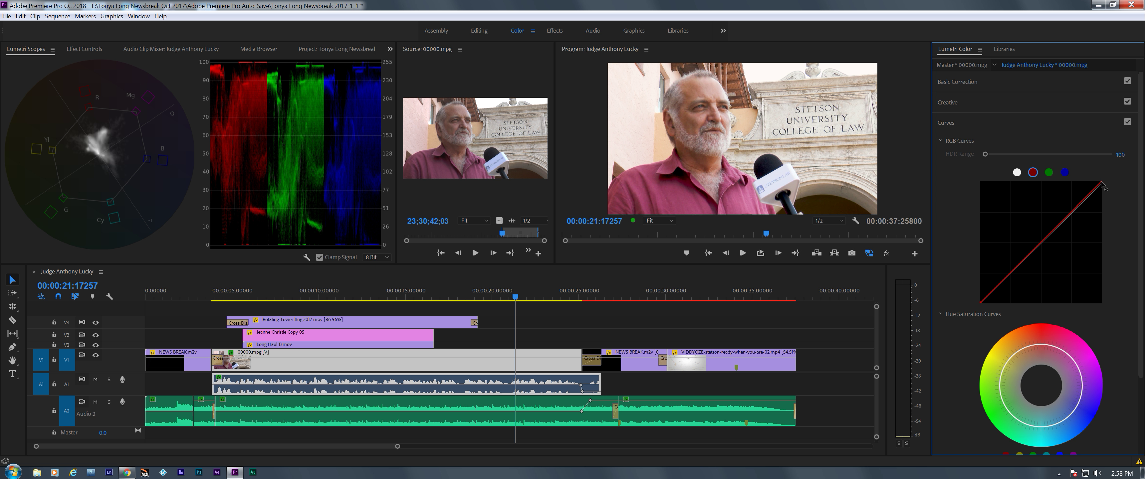
pyautogui.moveTo(1102, 184); pyautogui.dragTo(1108, 189)
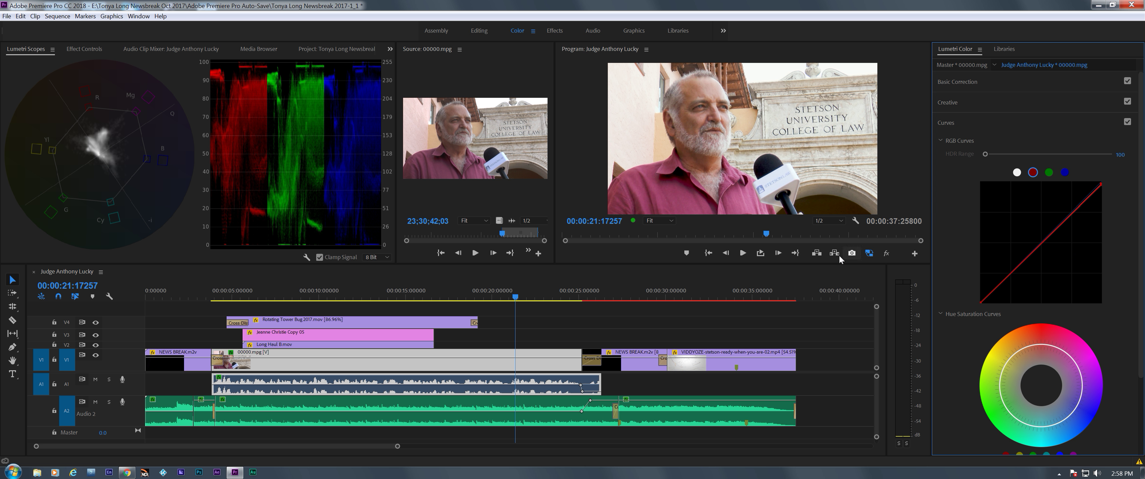
pyautogui.hotkey('ctrl', 's')
# Deselect the interview clip and open File > Export > Media for the whole sequence.
pyautogui.click(7, 16)
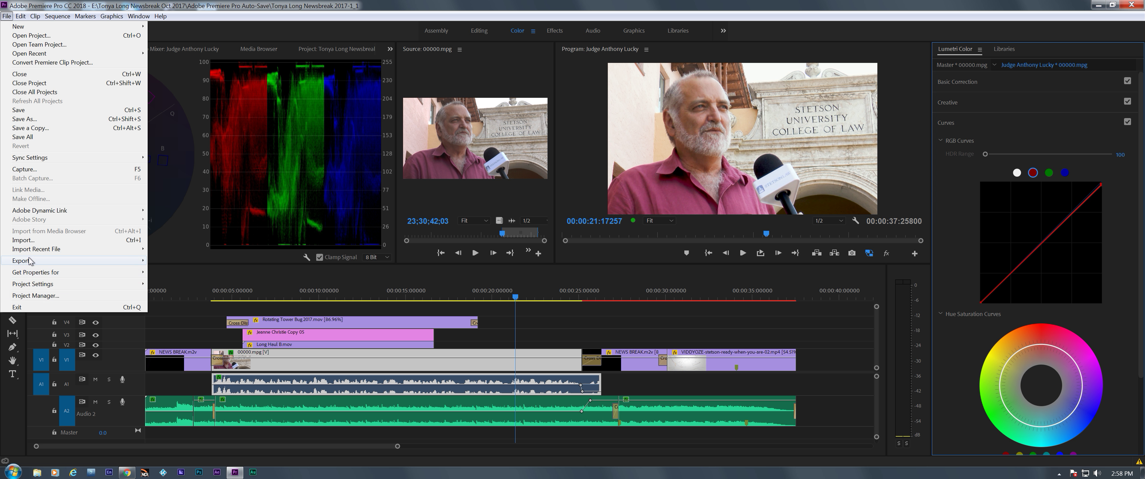
pyautogui.moveTo(30, 261)
pyautogui.click(174, 261)
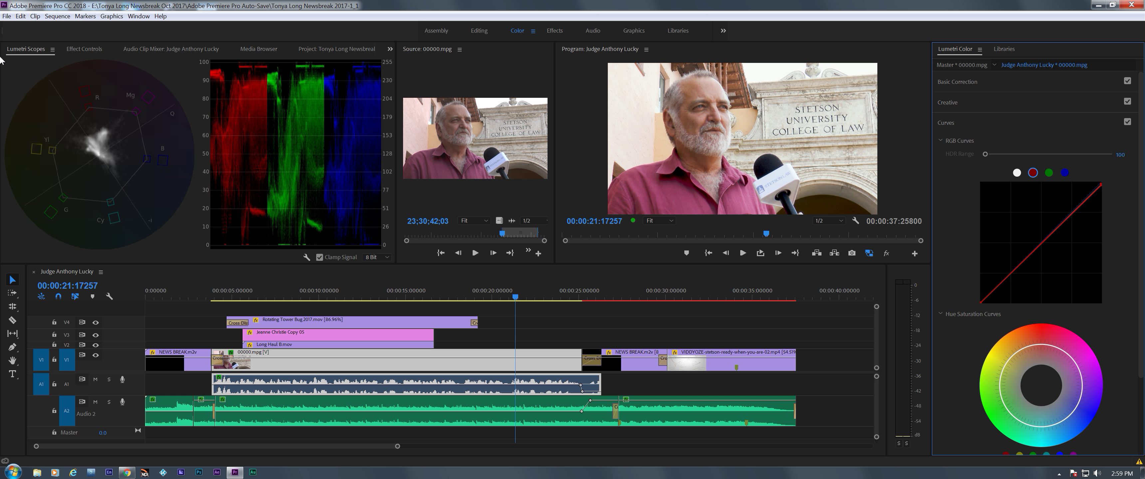
pyautogui.click(7, 16)
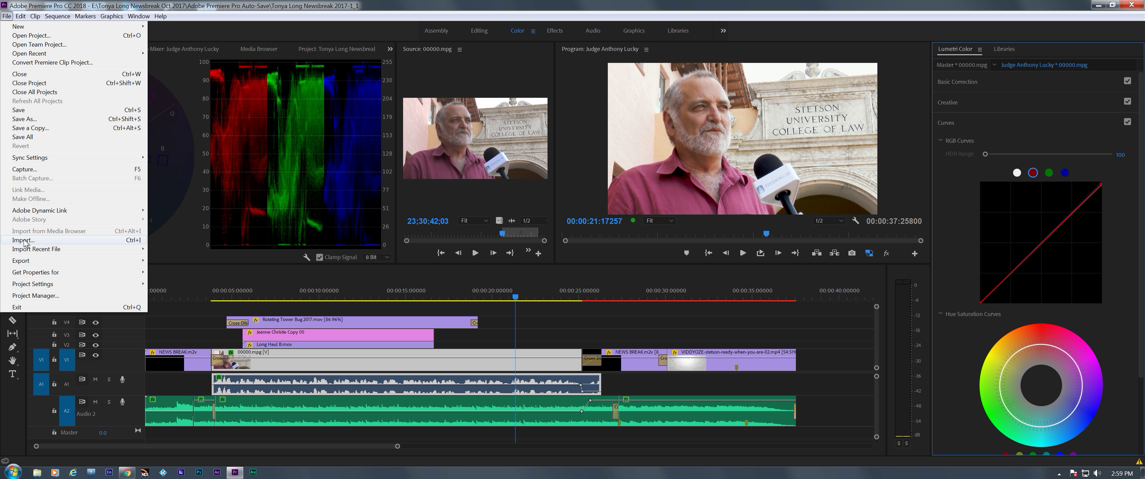
pyautogui.moveTo(25, 264)
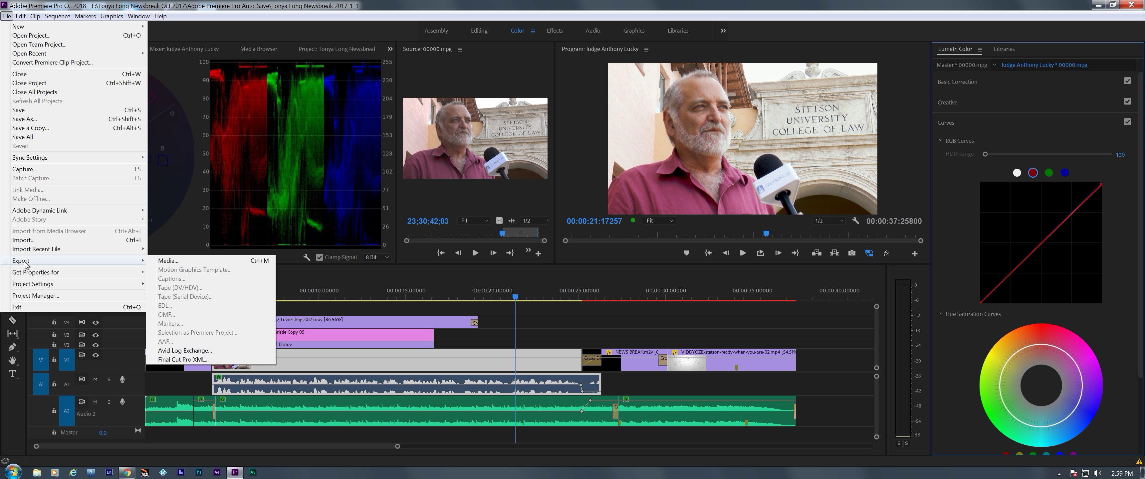
pyautogui.click(553, 347)
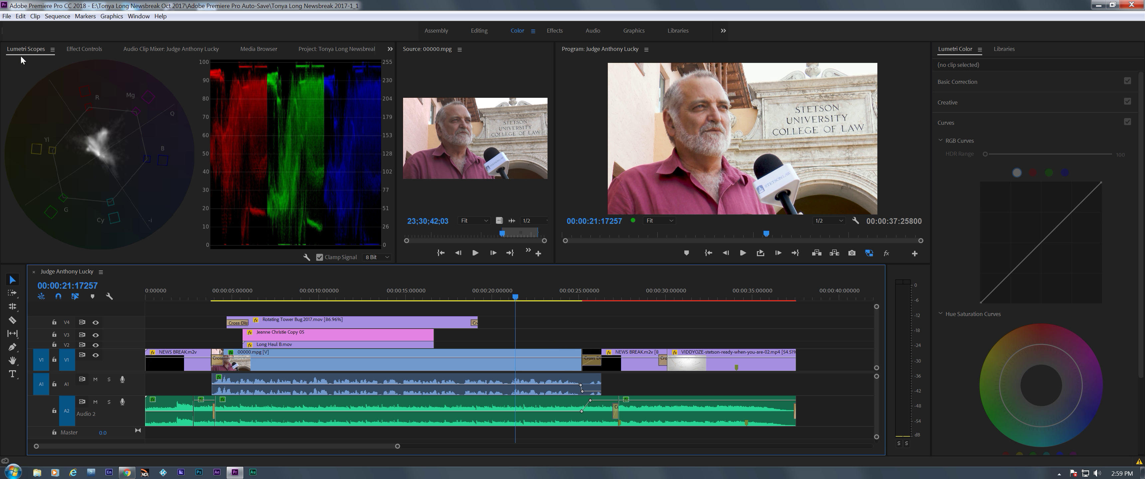
pyautogui.click(7, 16)
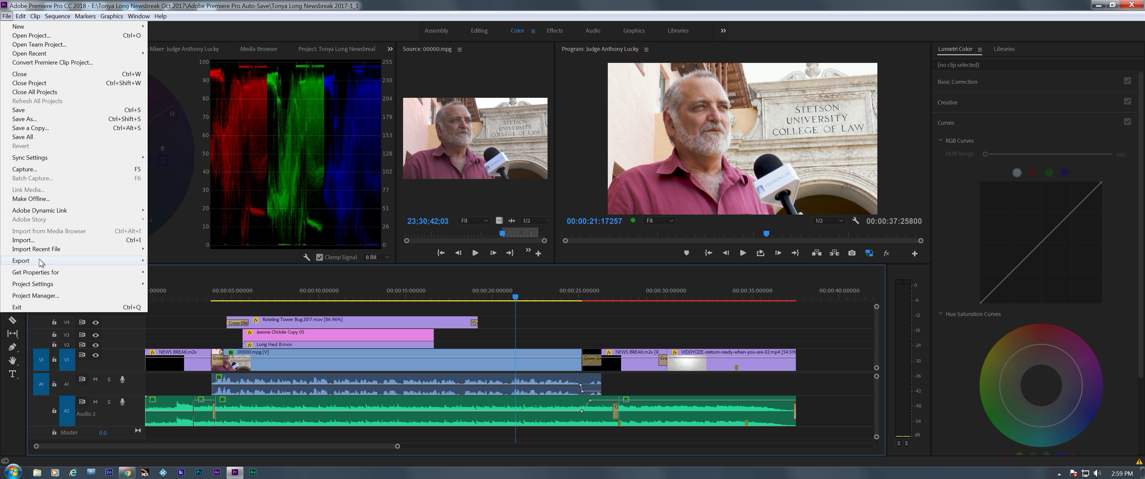
pyautogui.moveTo(40, 263)
pyautogui.click(207, 263)
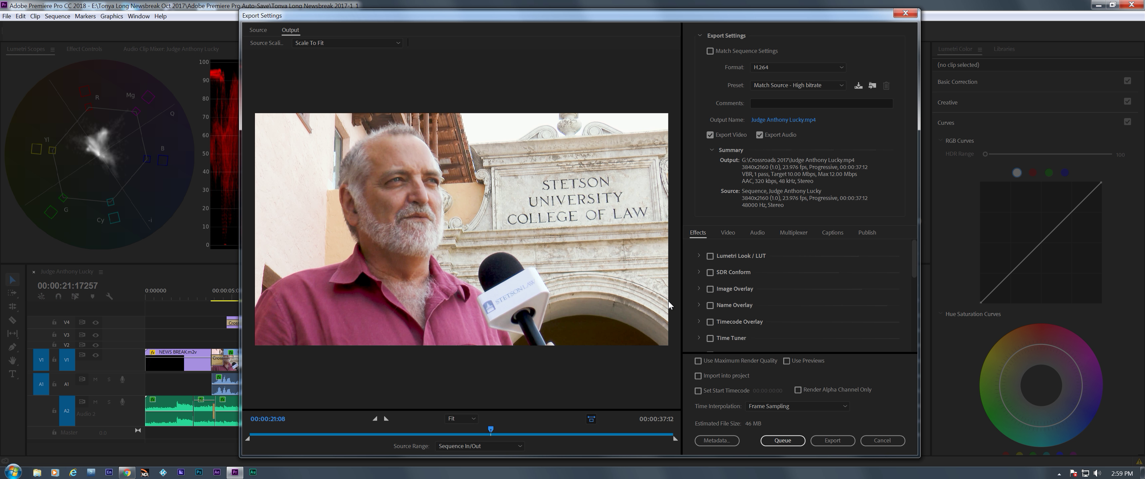
# Choose the YouTube 1080p HD export preset and open the Output Name save location.
pyautogui.click(837, 86)
pyautogui.click(777, 387)
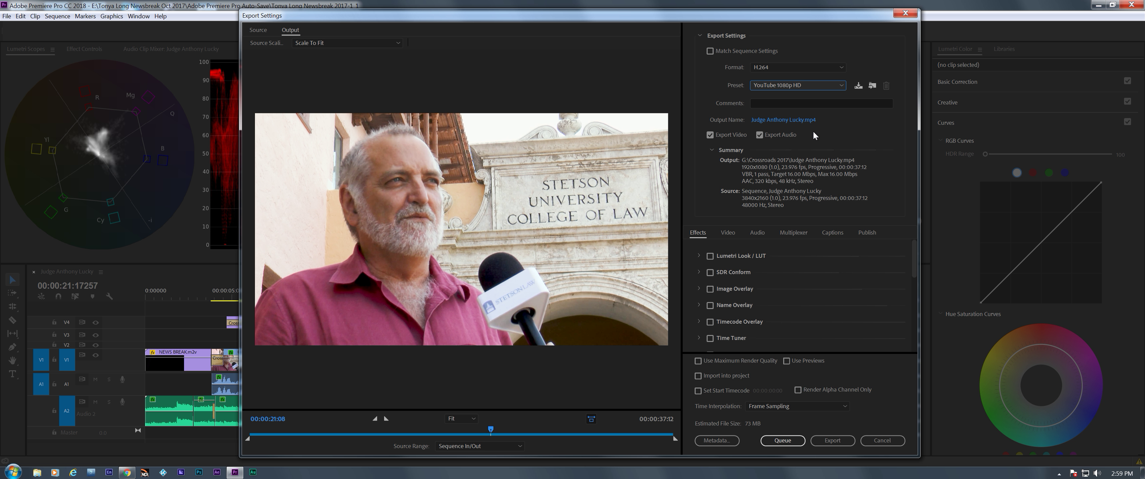
pyautogui.click(784, 120)
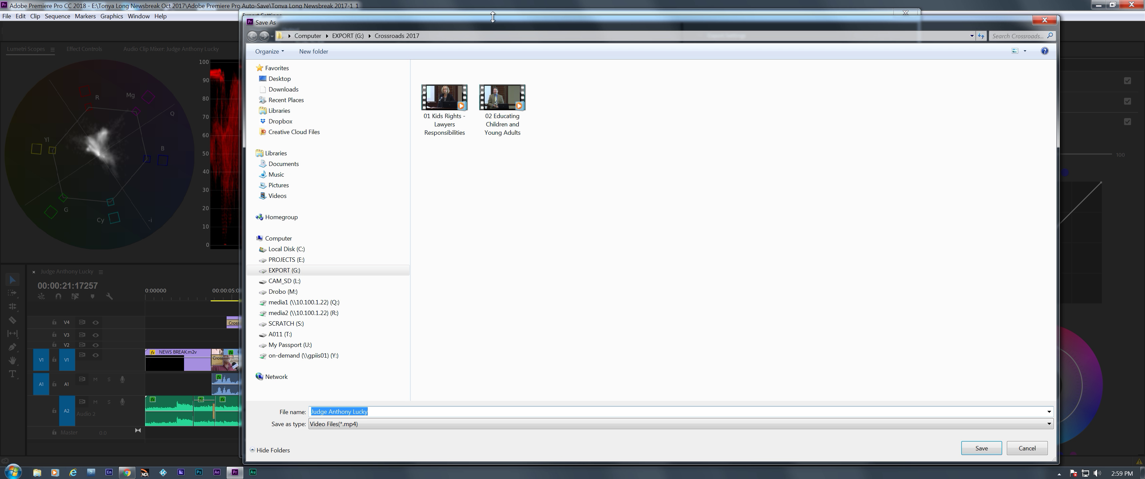
# Save the MP4 output as 'ProMax' in the Newsbreaks folder on EXPORT (G:).
pyautogui.click(280, 33)
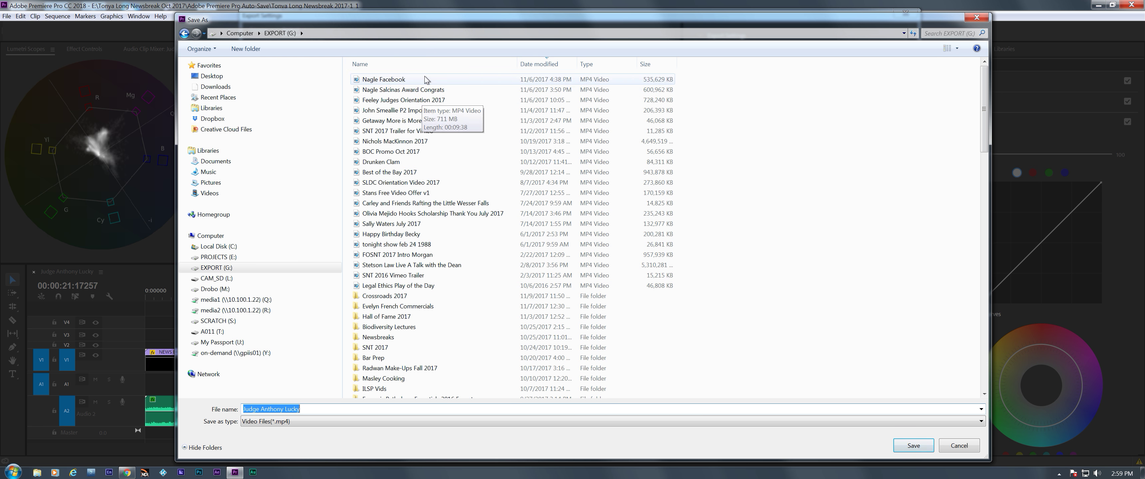
pyautogui.click(362, 64)
pyautogui.click(397, 327)
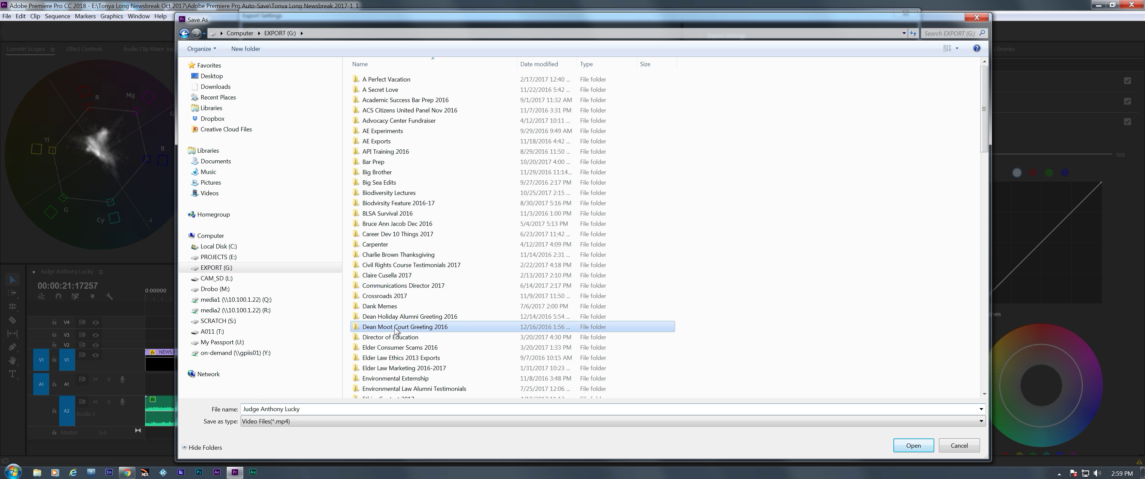
pyautogui.scroll(-5, 397, 331)
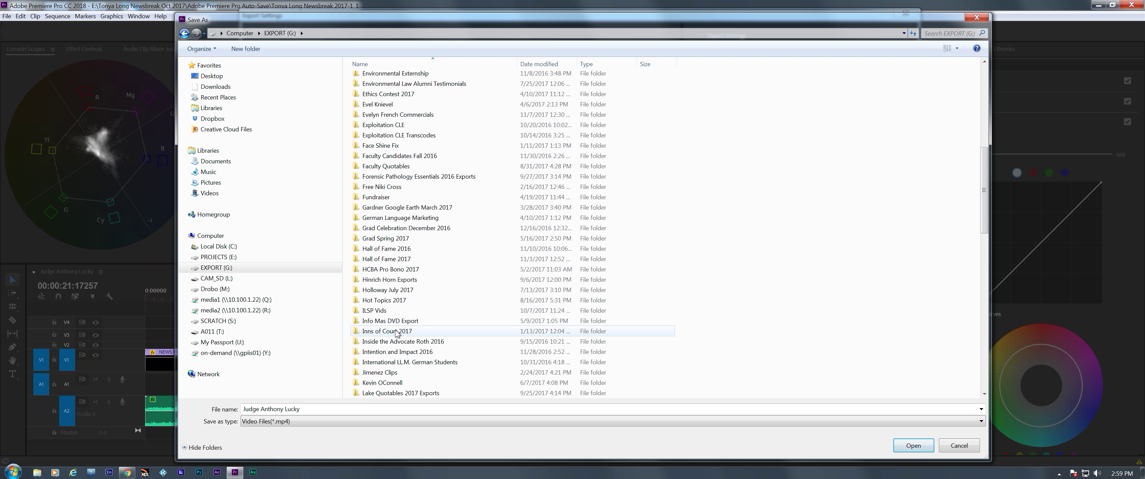
pyautogui.scroll(-9, 397, 334)
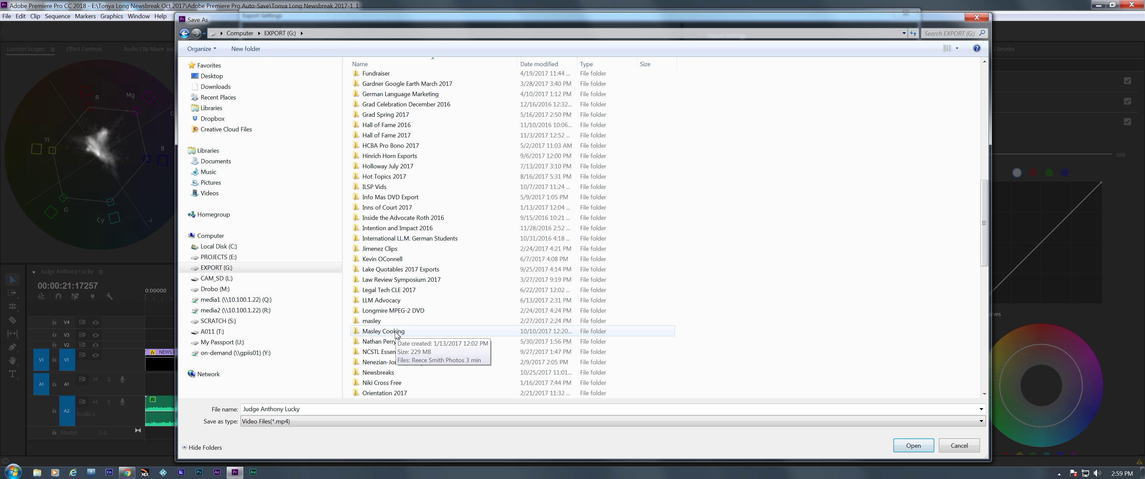
pyautogui.doubleClick(384, 374)
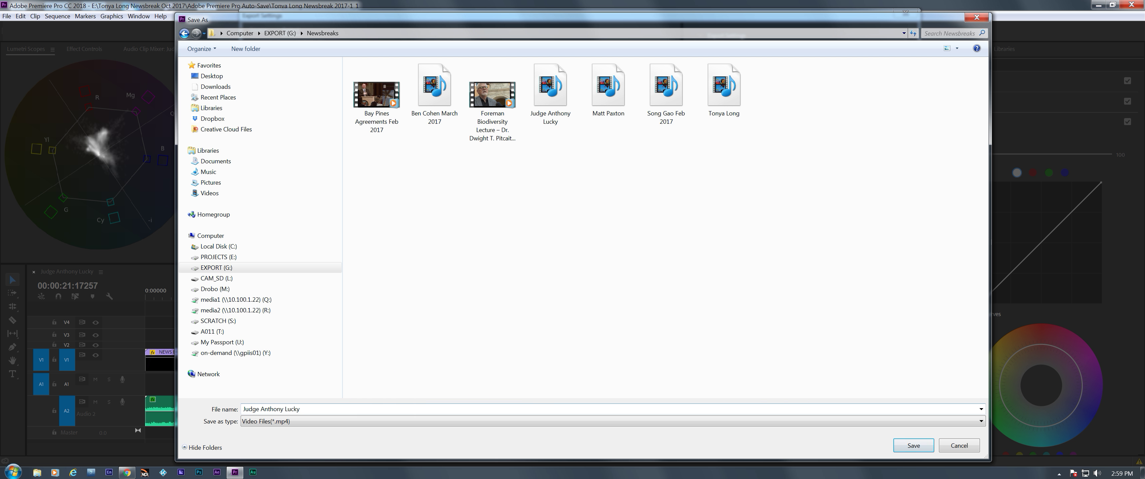
pyautogui.write('Pro')
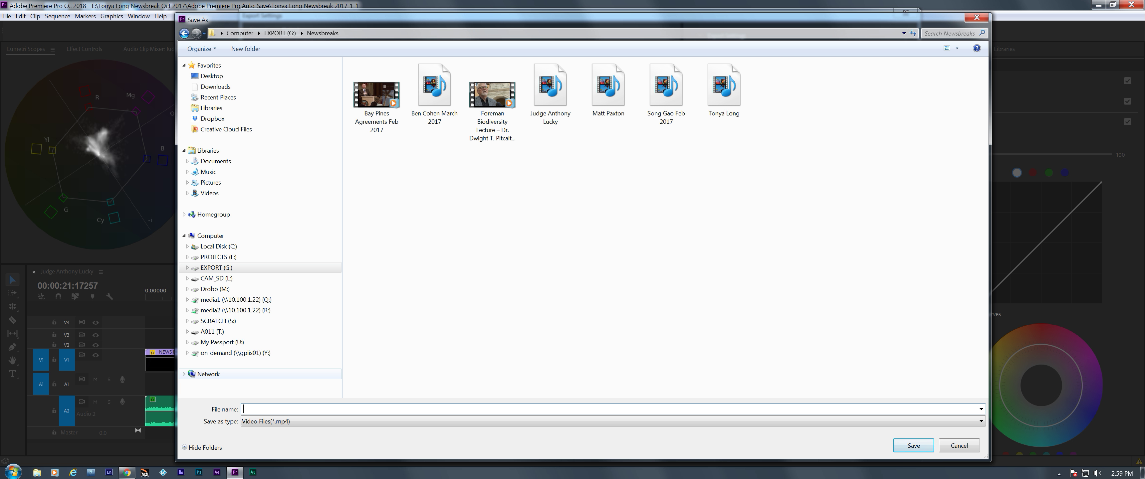
pyautogui.write('Max Finlayson')
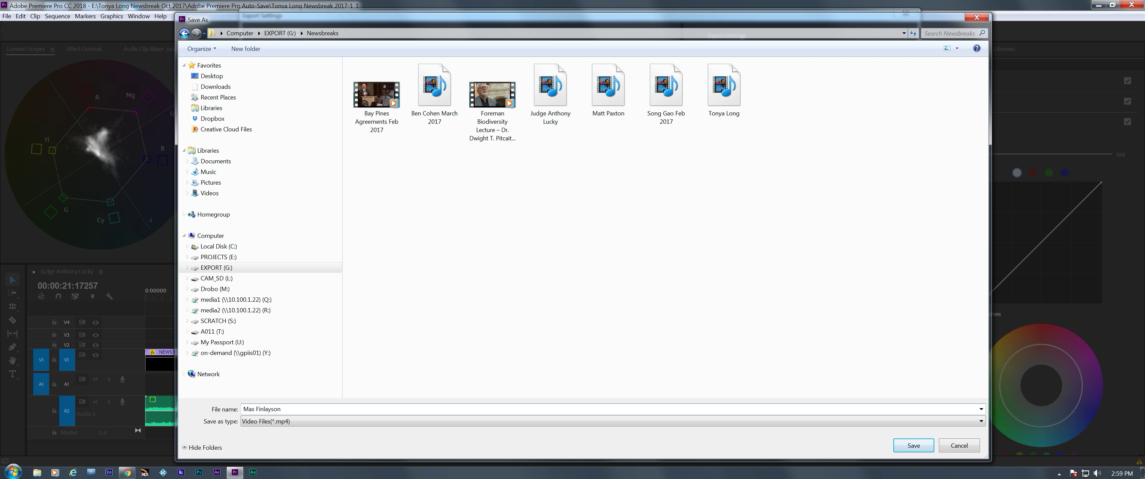
pyautogui.click(914, 445)
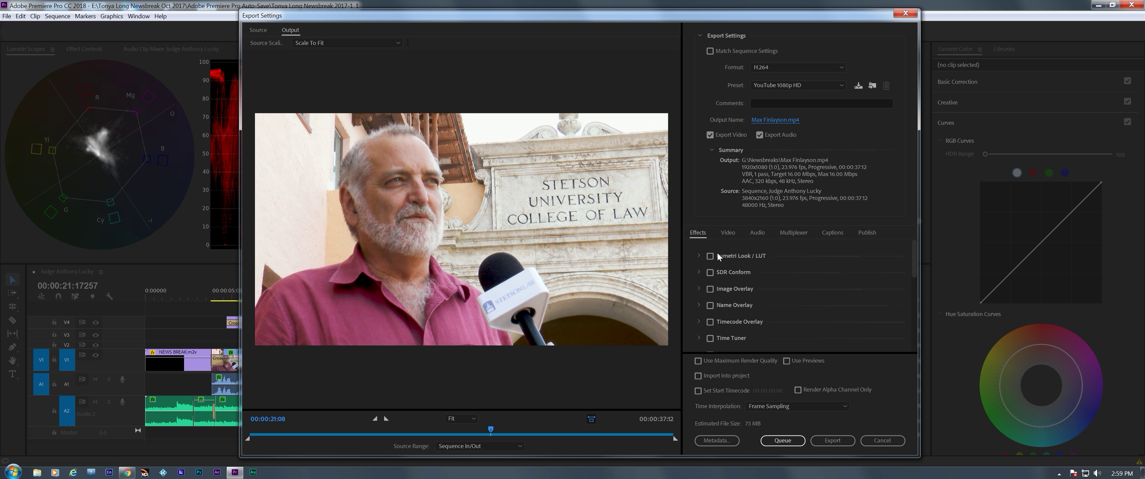
# Enable ATSC A/85 Loudness Normalization alongside Video Limiter and start encoding the export.
pyautogui.scroll(-3, 733, 272)
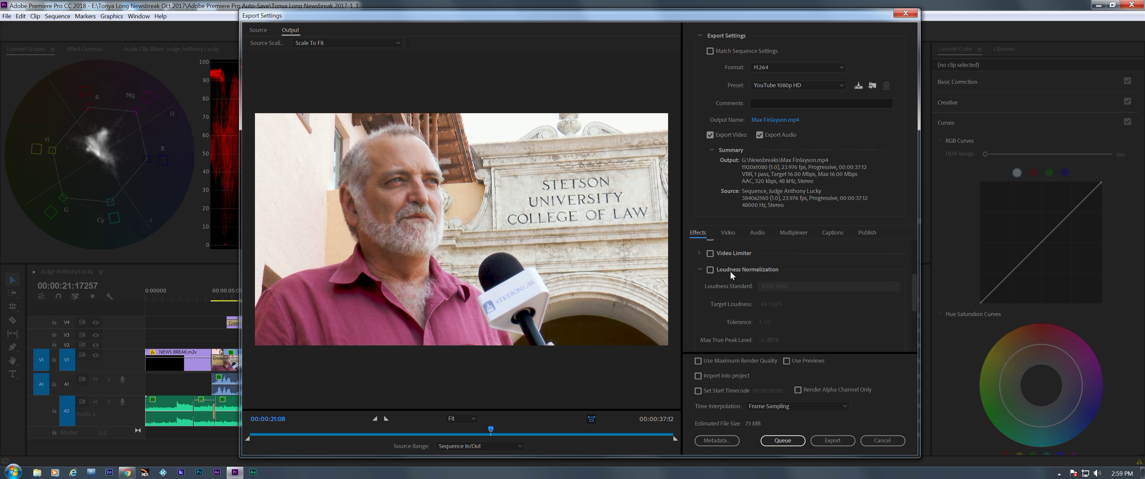
pyautogui.click(709, 269)
pyautogui.scroll(2, 719, 281)
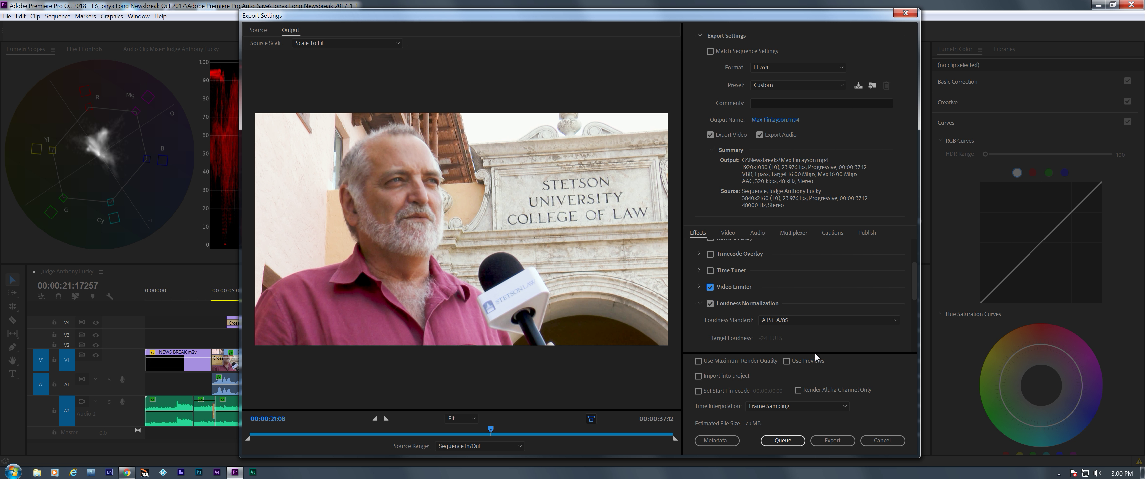
pyautogui.click(829, 438)
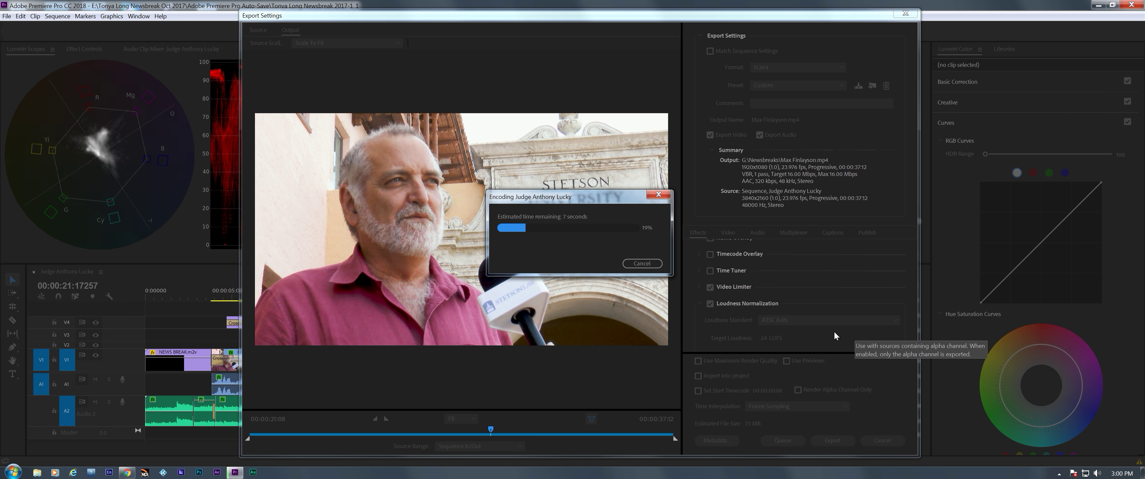